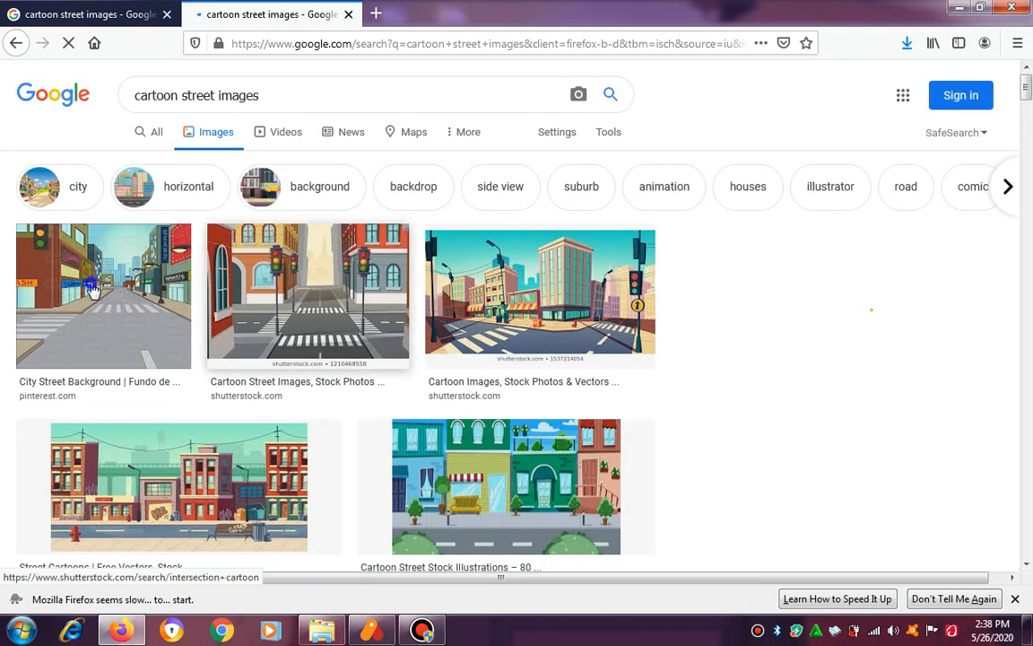
Save the full-size "City Street Background" Pinterest image from the search results to the Desktop as a JPEG.
click(33, 308)
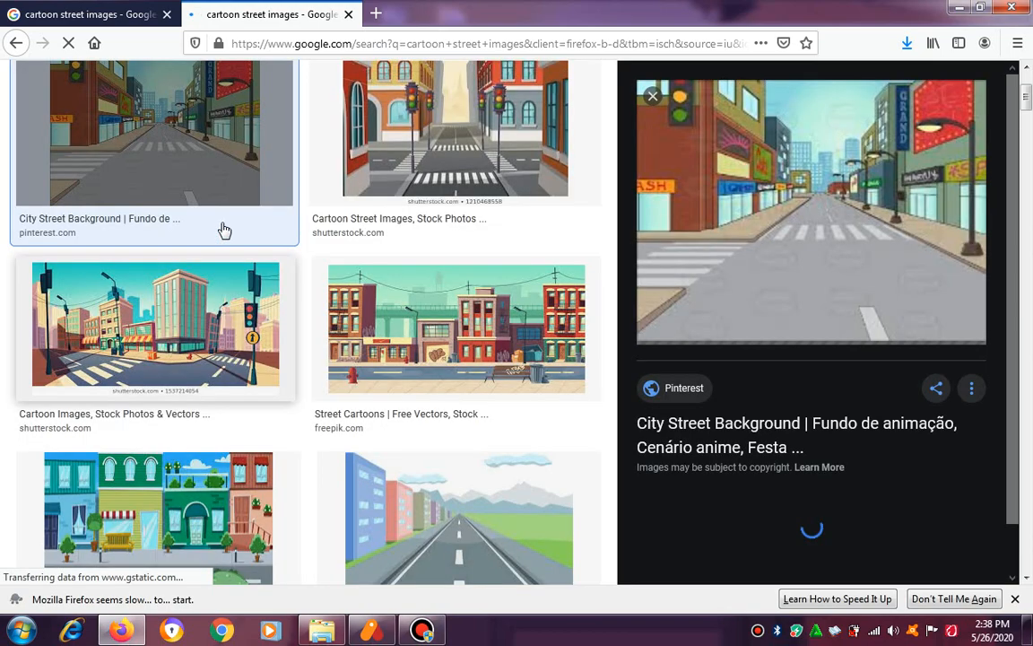
right_click(107, 269)
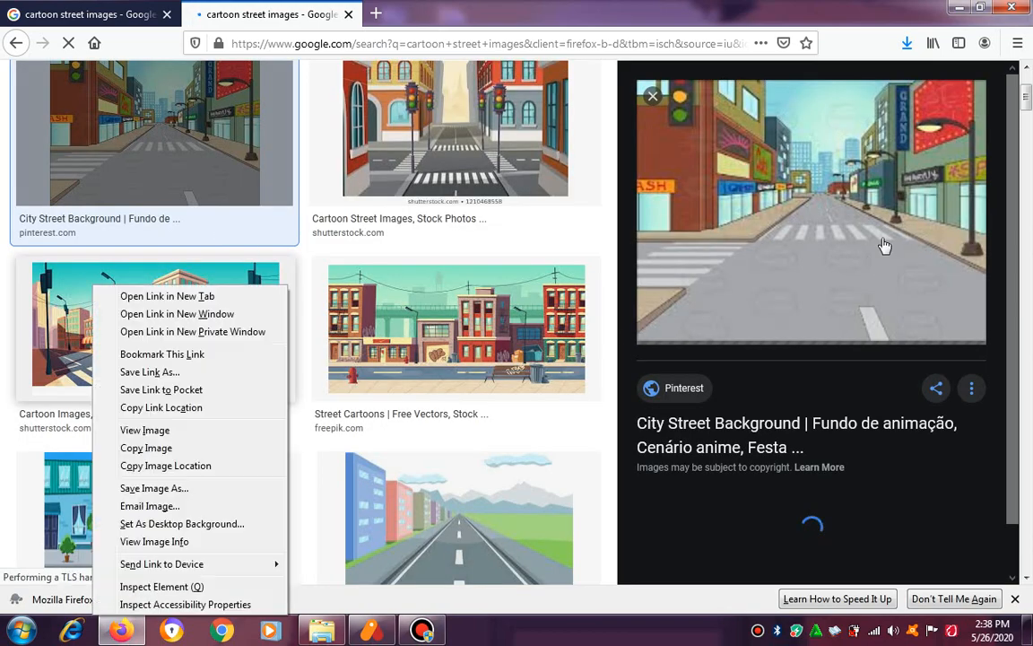
right_click(771, 217)
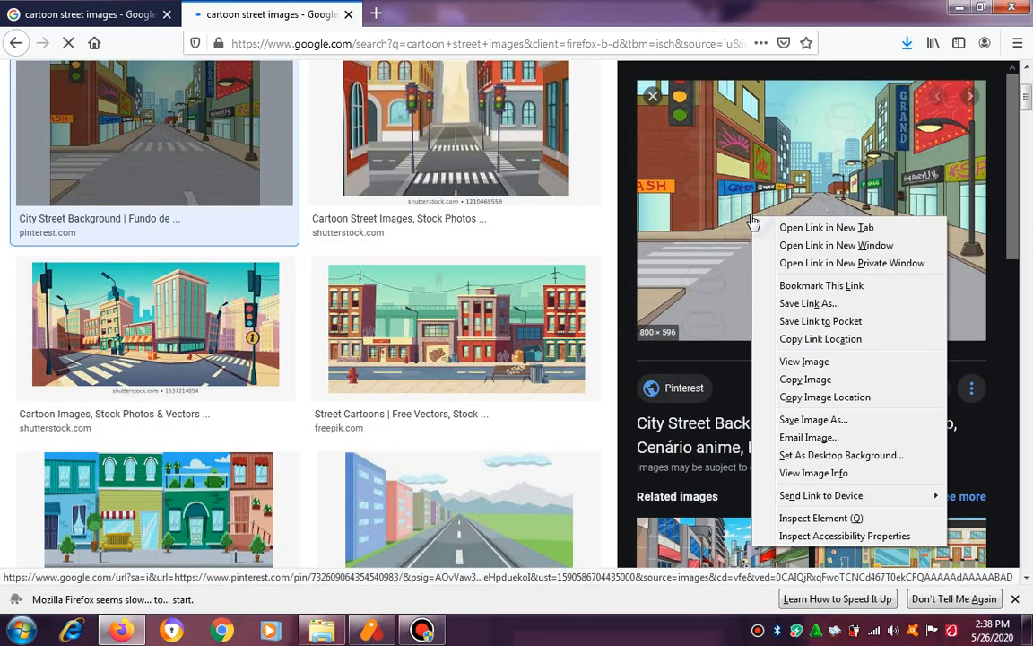
click(813, 420)
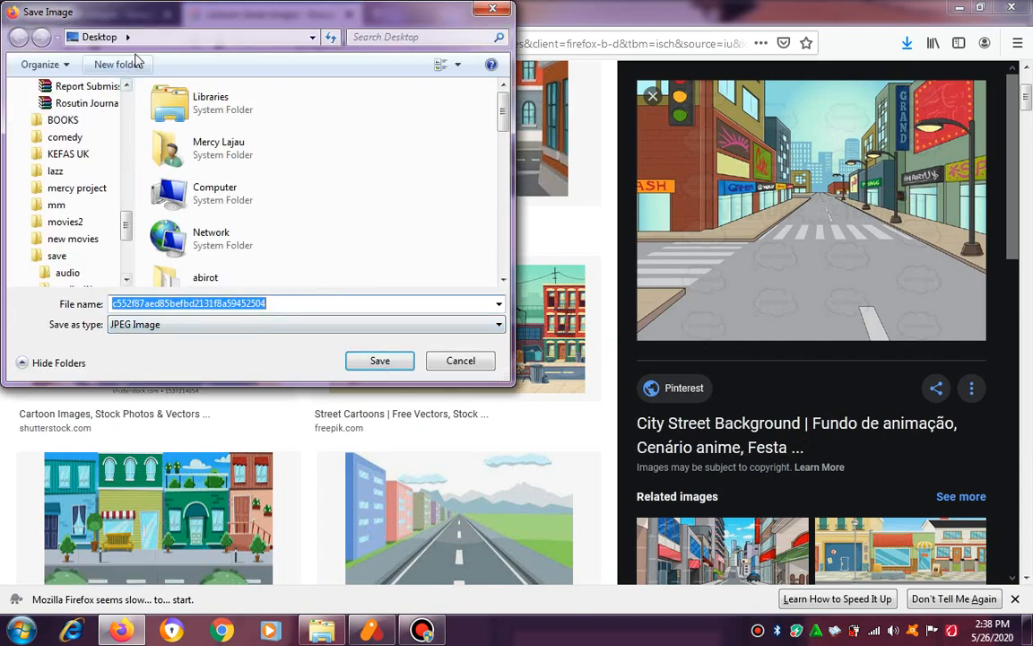
click(379, 359)
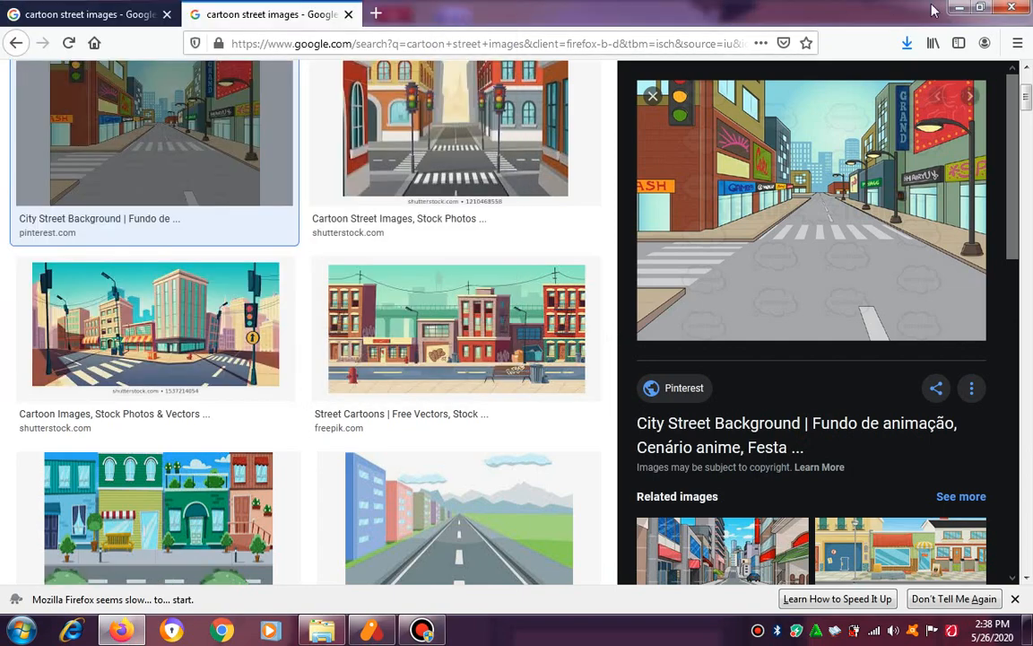
Switch to Anime Studio Pro and import the street image c552f87aed85befbd2131f8a59452504 from the Desktop.
click(958, 9)
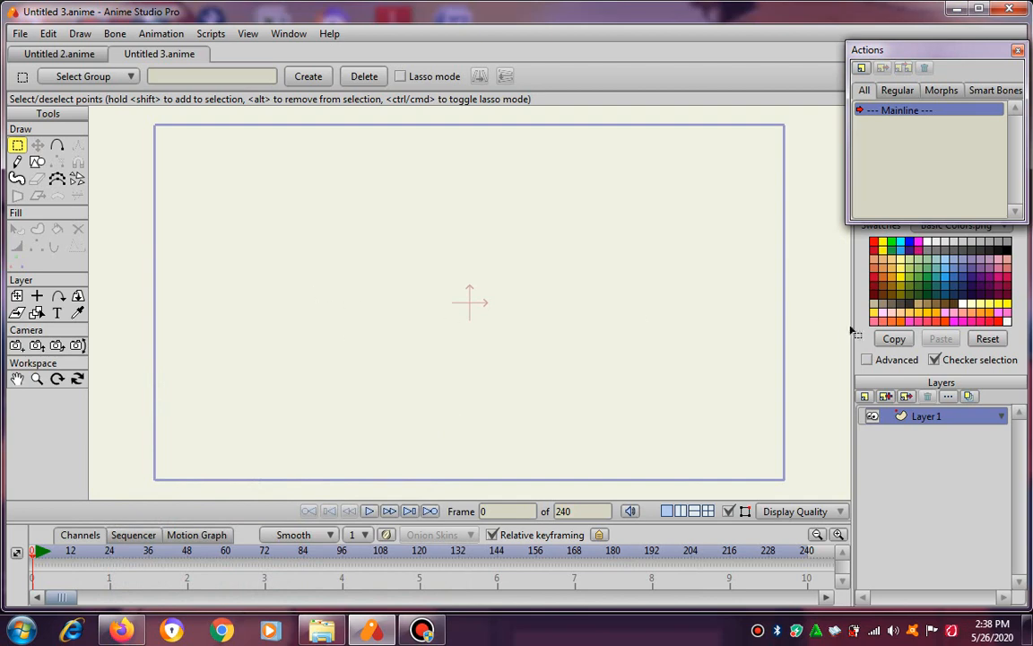
click(20, 33)
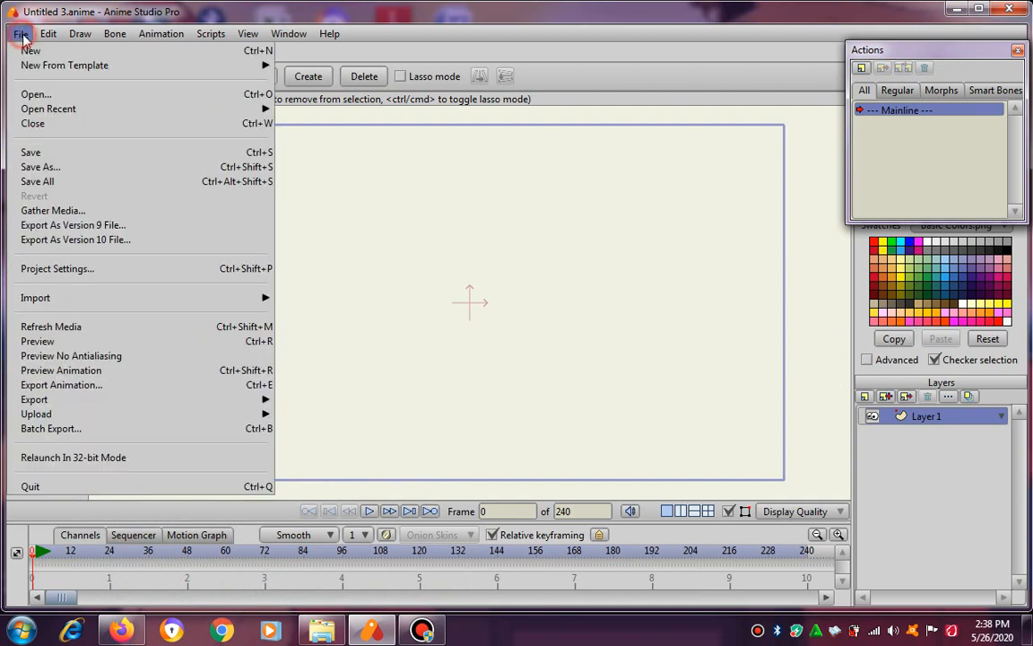
mouse_move(101, 302)
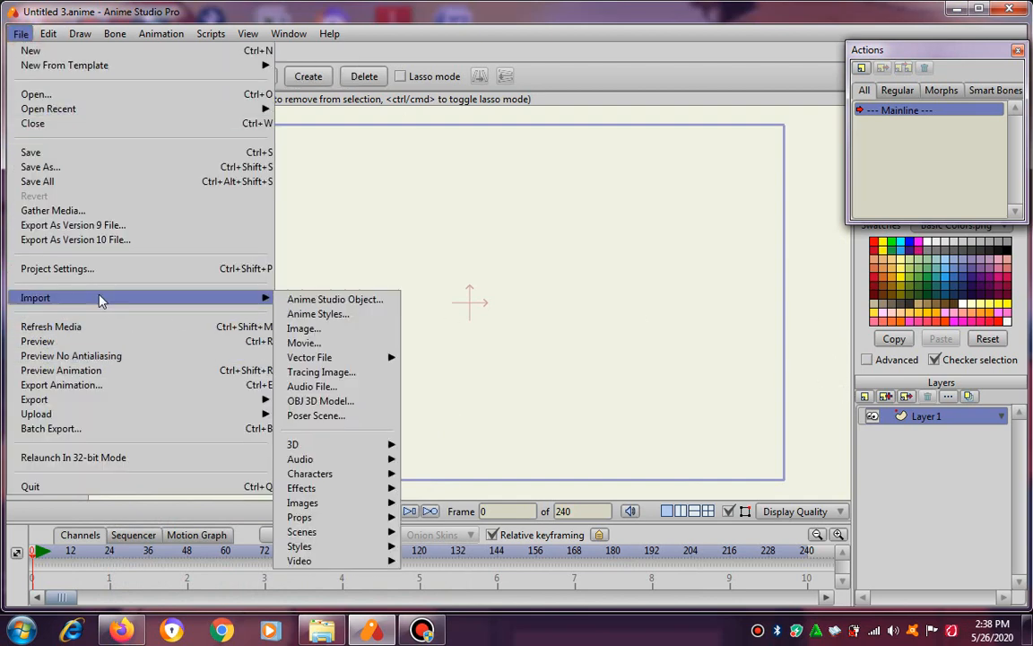
click(329, 329)
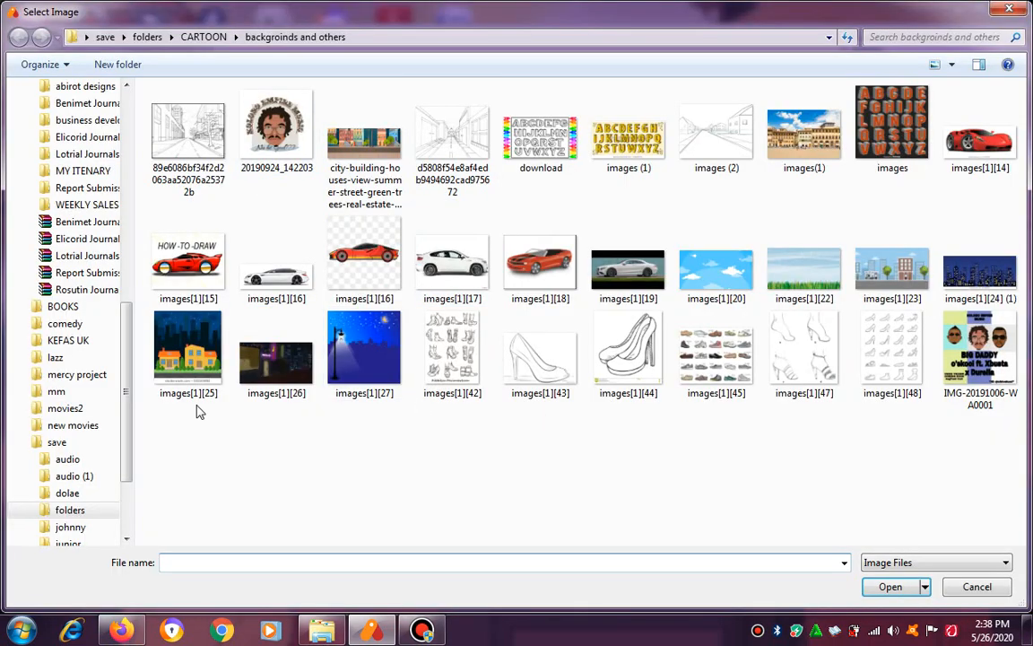
click(85, 38)
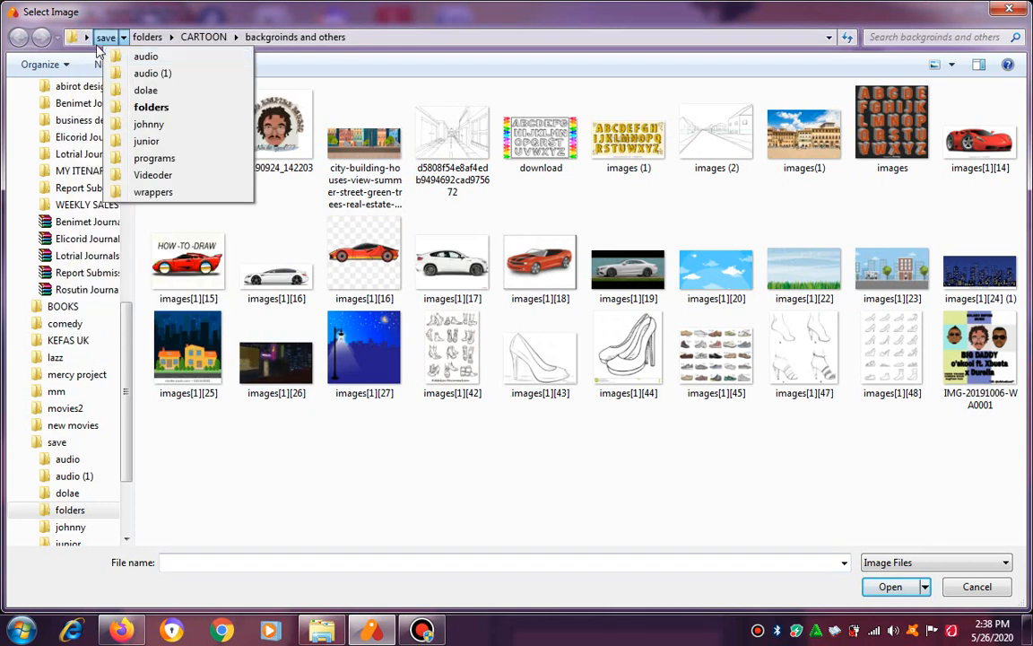
click(111, 57)
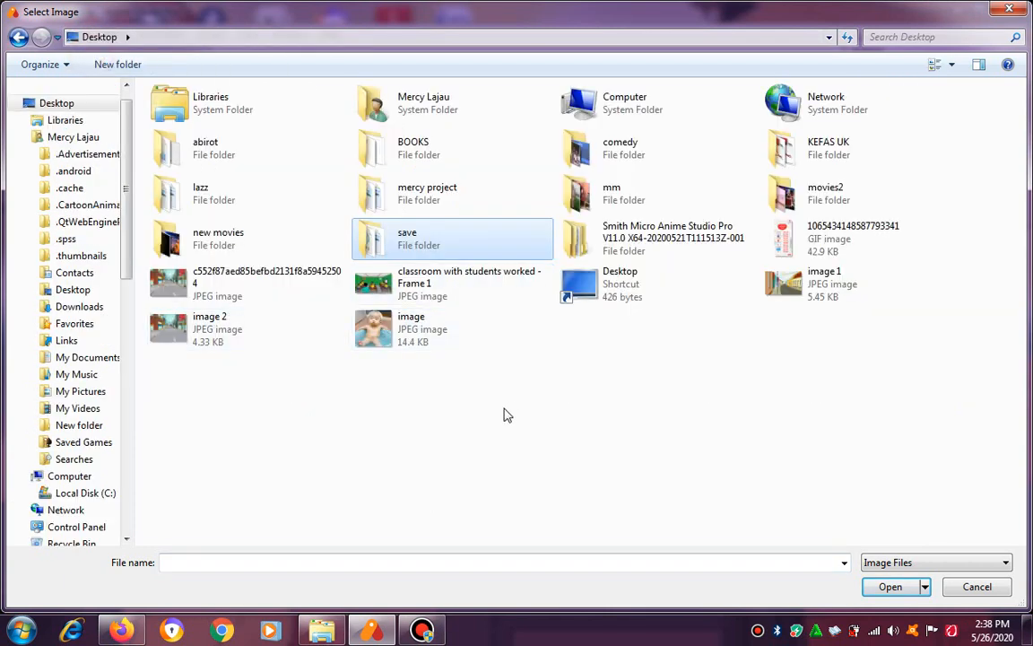
double_click(213, 283)
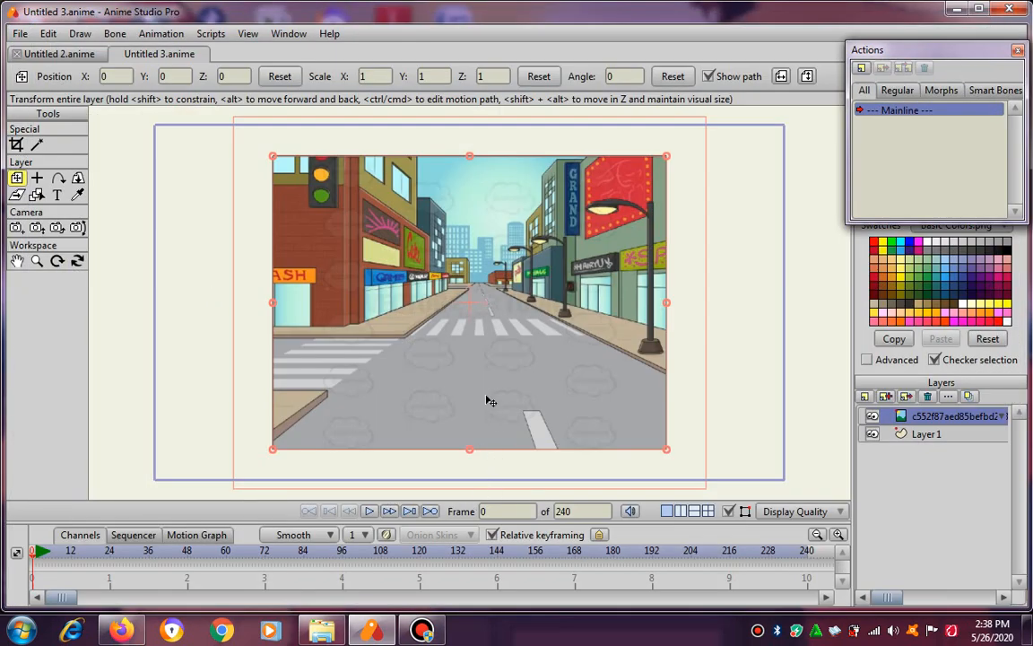
Stretch the street image vertically to a Y scale of about 1.29 and preview the rendered frame.
scroll(489, 401, down, 1)
drag(473, 191, 473, 158)
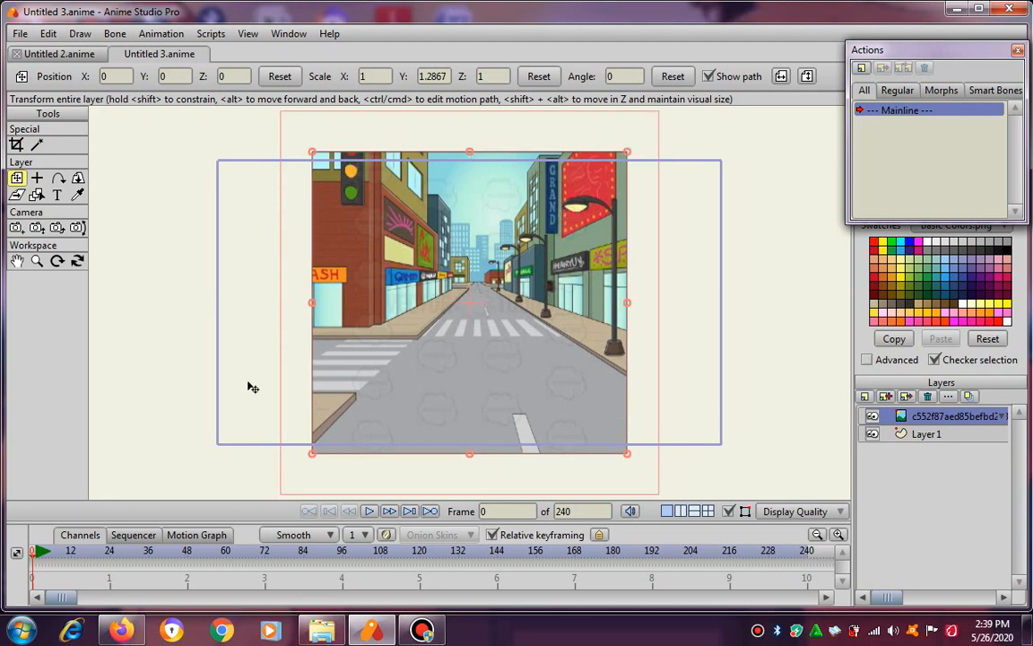
click(18, 33)
click(71, 341)
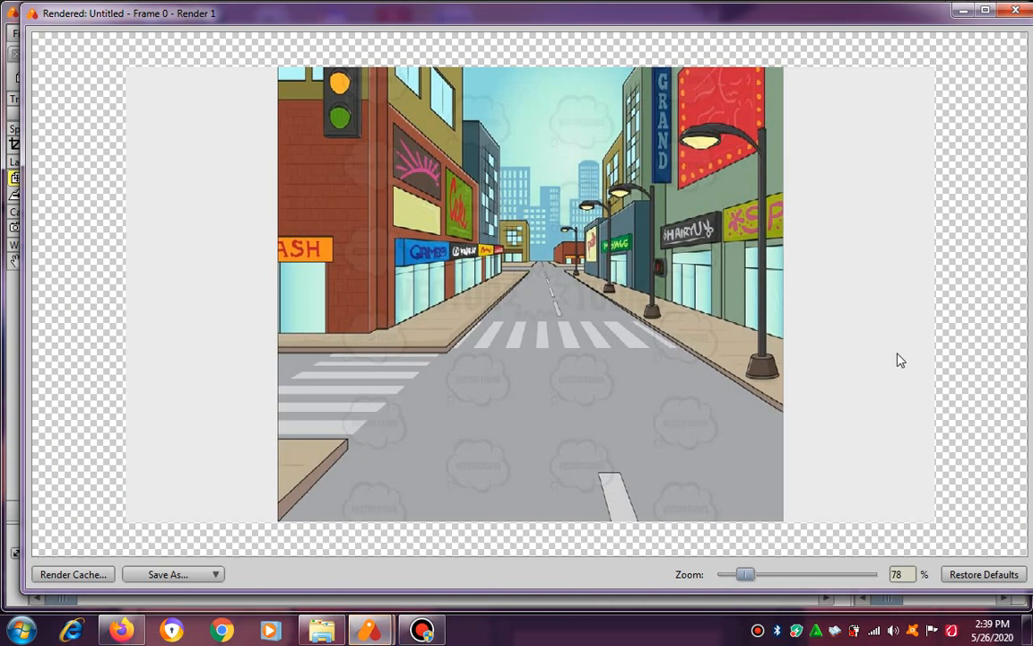
click(1013, 12)
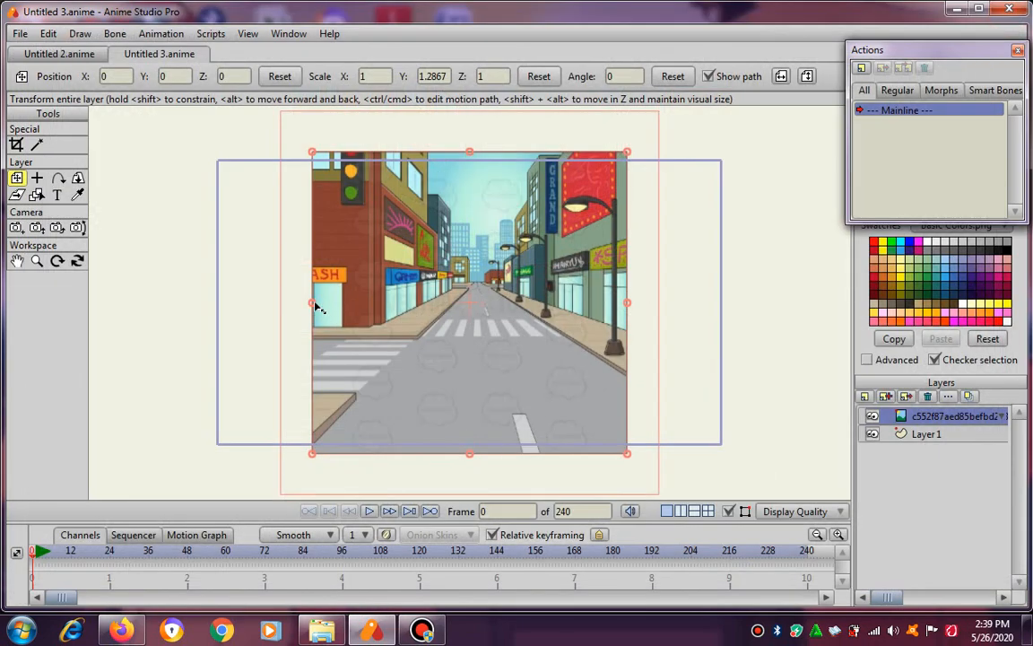
Enlarge the street image beyond the camera frame, to a scale of about 2.16 in X and 1.56 in Y.
drag(313, 306, 163, 308)
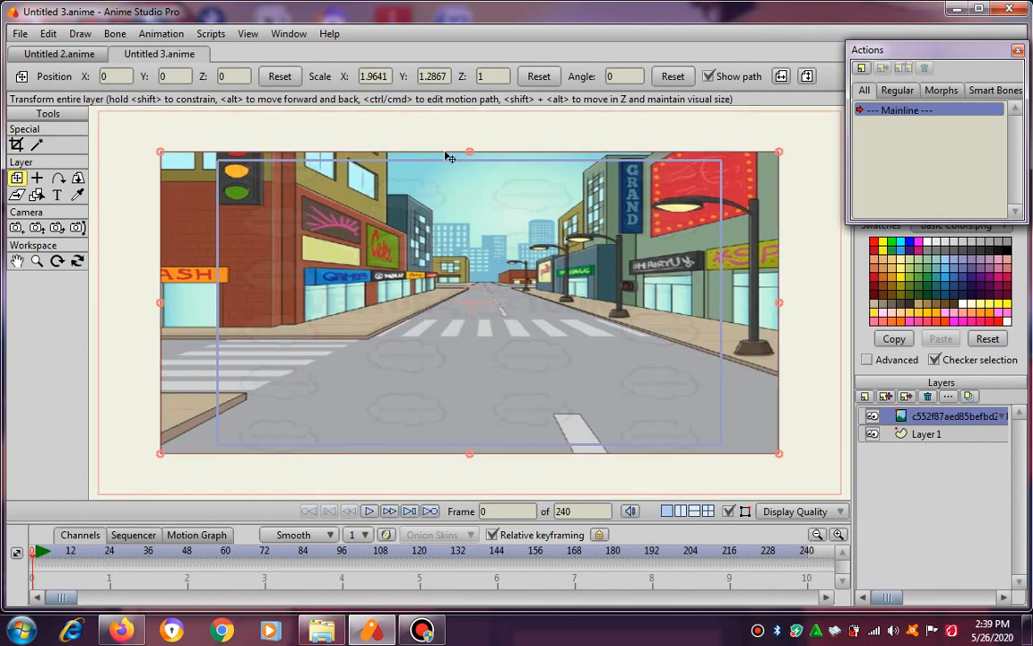
drag(468, 154, 471, 119)
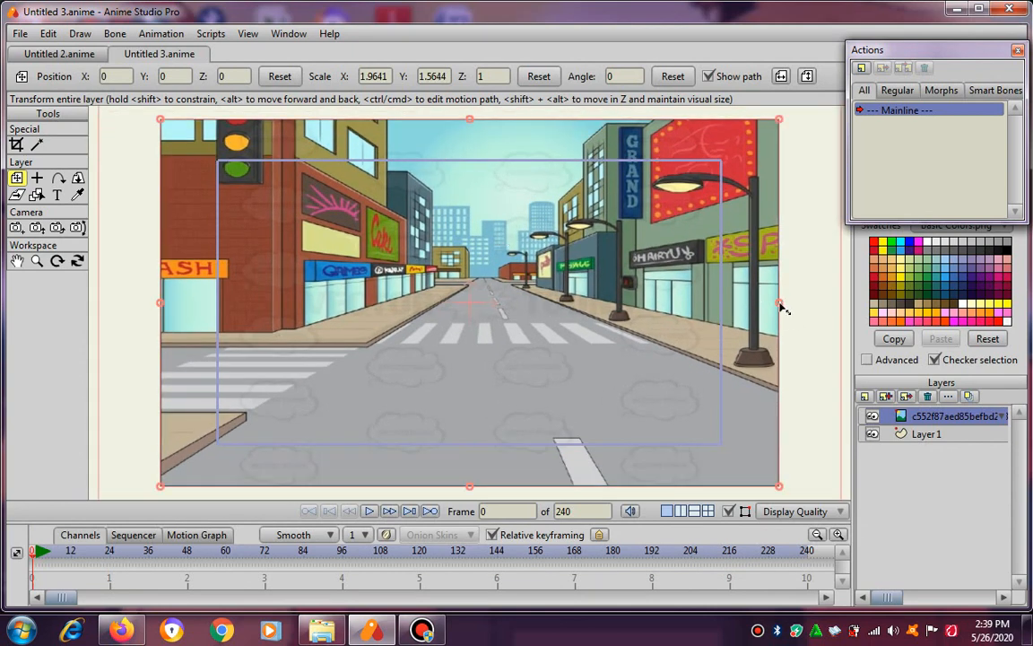
drag(781, 308, 809, 303)
scroll(525, 313, down, 1)
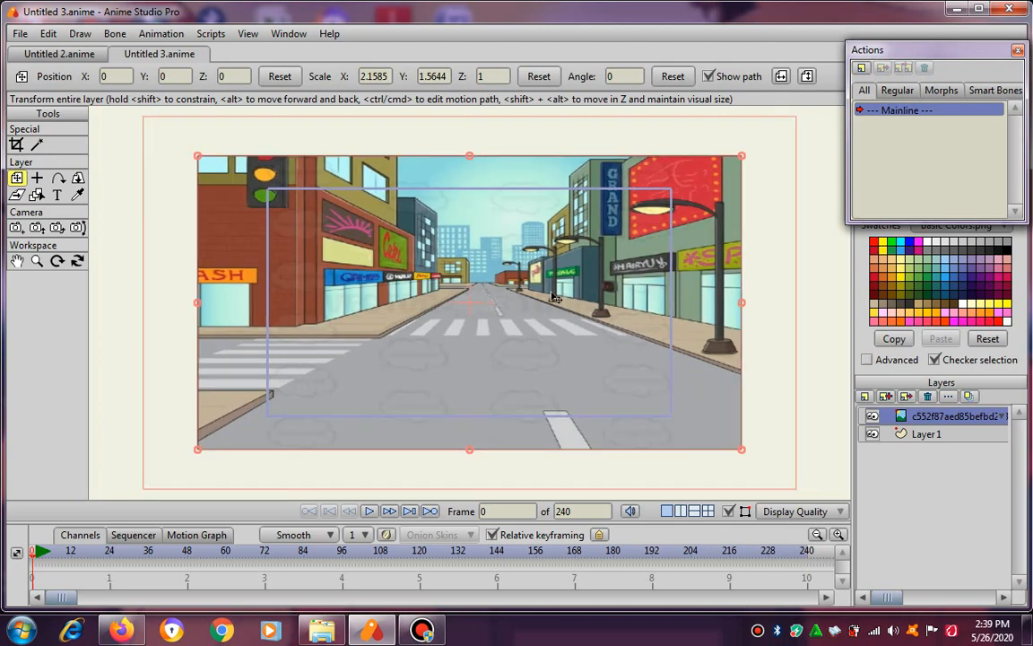
Preview the rendered frame to check how the enlarged street background fills it.
click(20, 34)
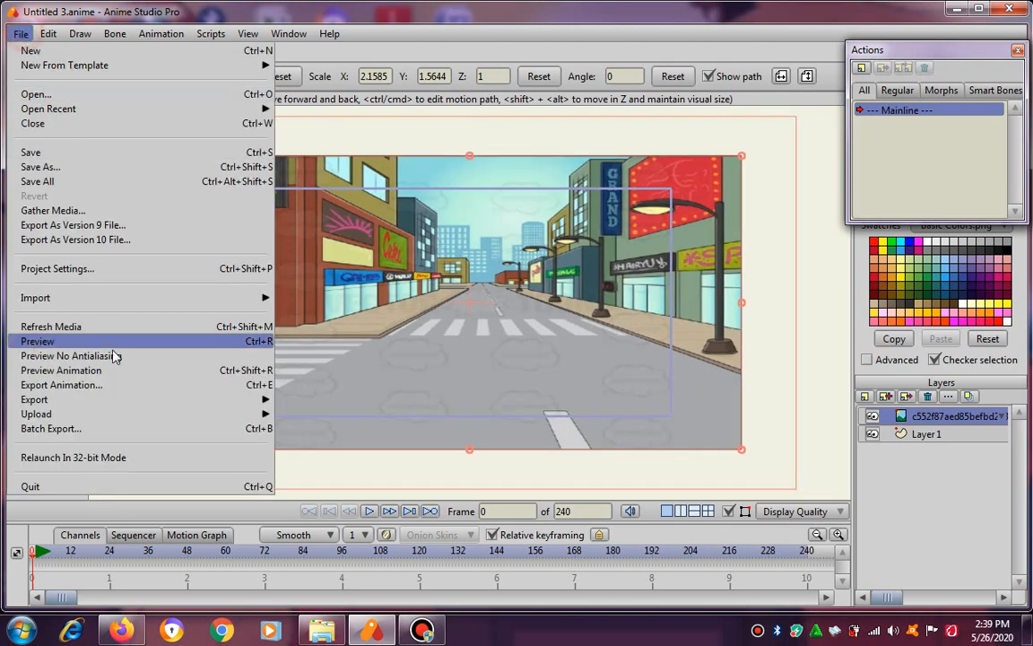
click(106, 344)
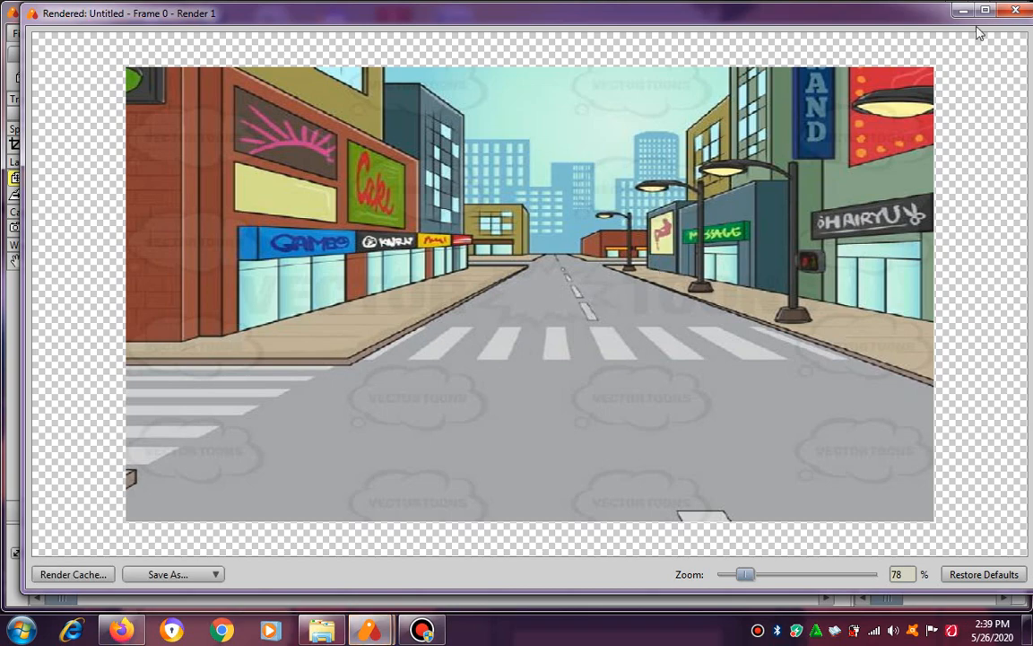
click(1015, 10)
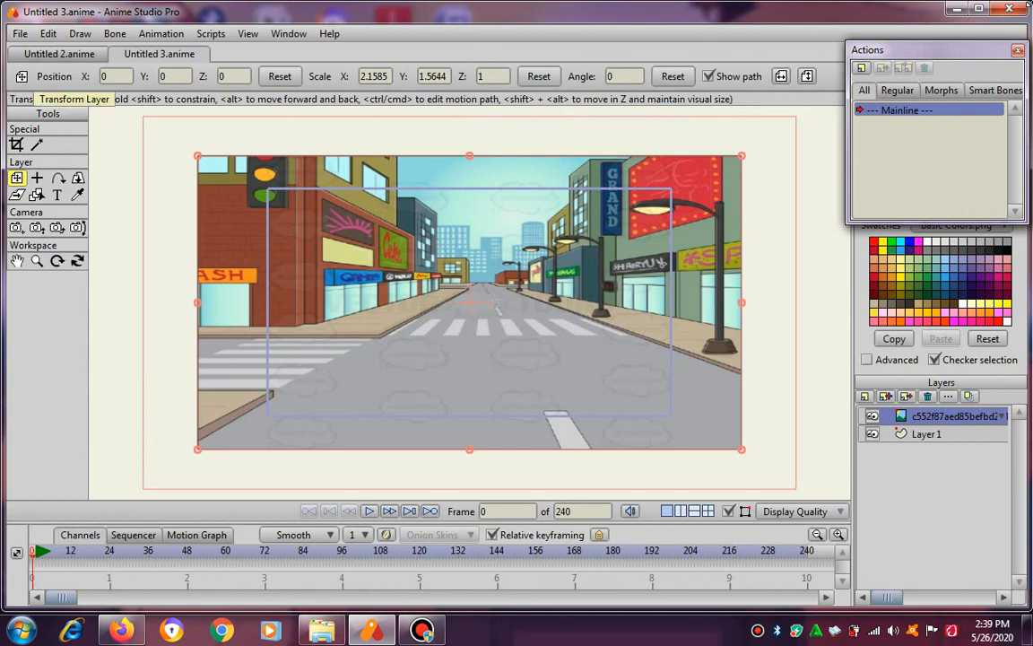
Create a character from the "my boi" preset in the Character Wizard, using the Front view.
drag(985, 45, 1012, 135)
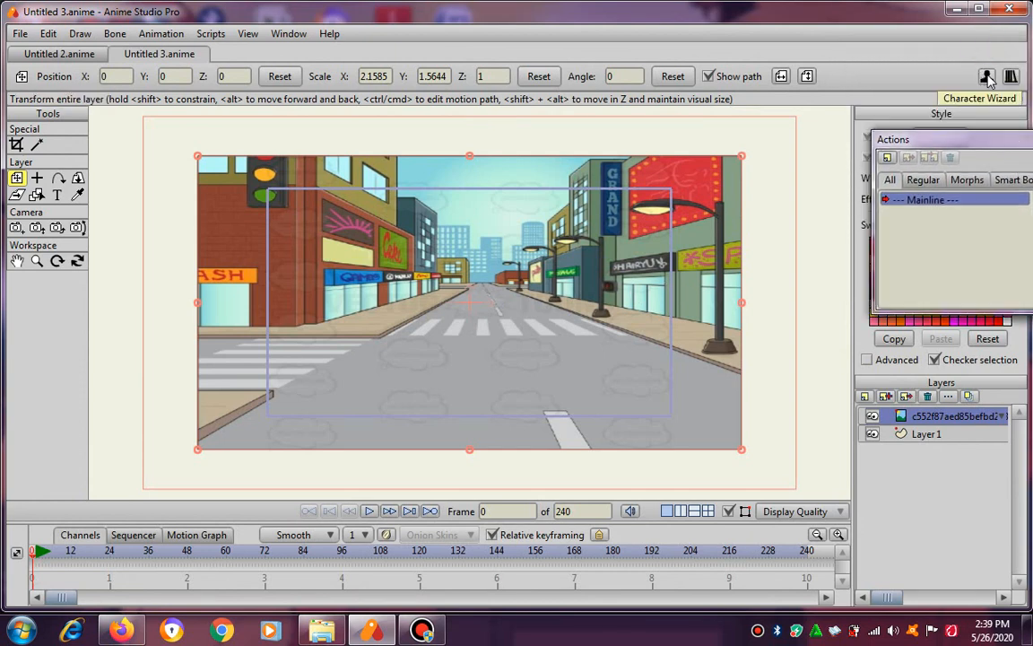
click(987, 78)
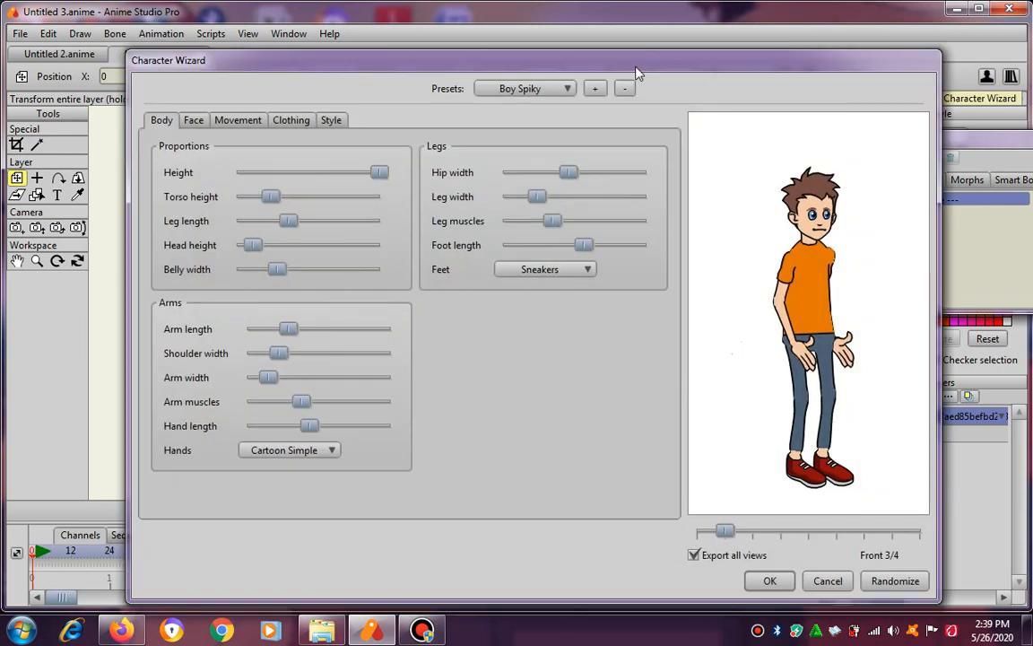
click(515, 88)
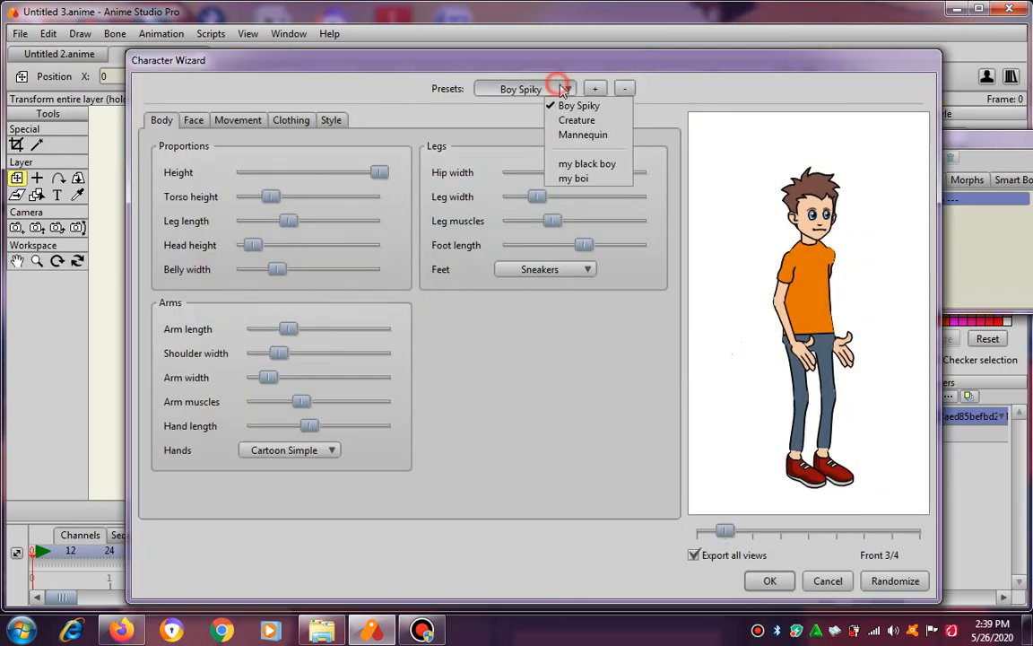
click(584, 178)
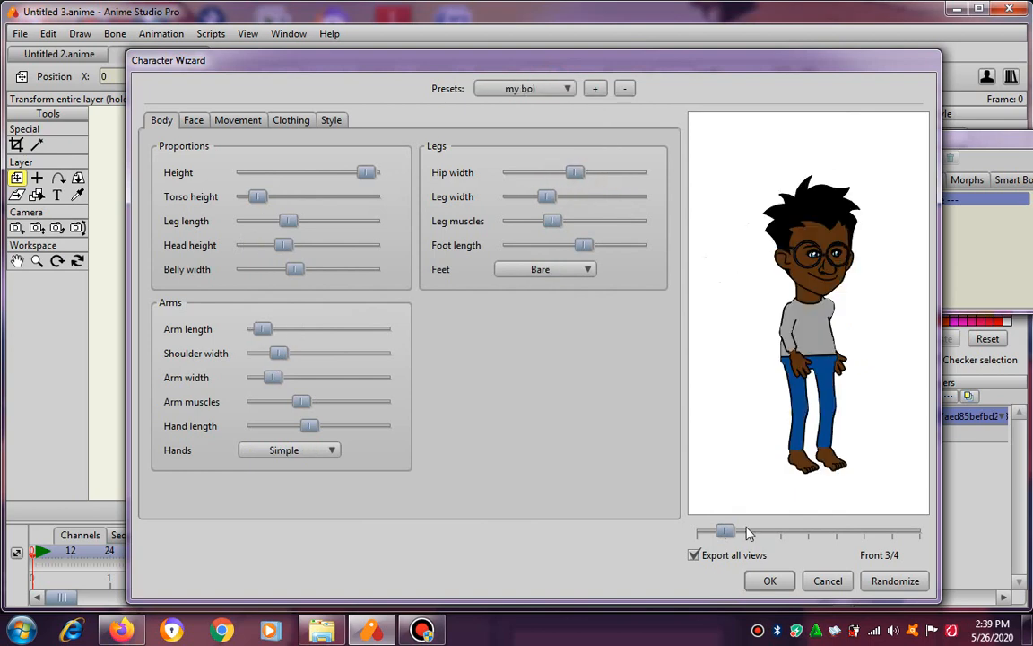
drag(727, 534, 676, 542)
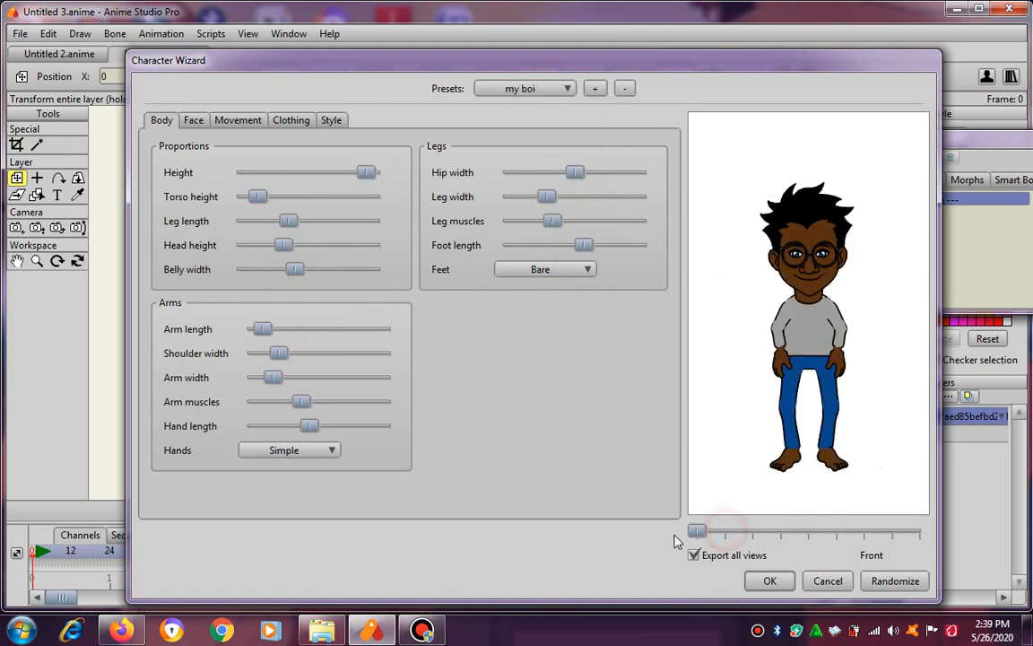
click(769, 581)
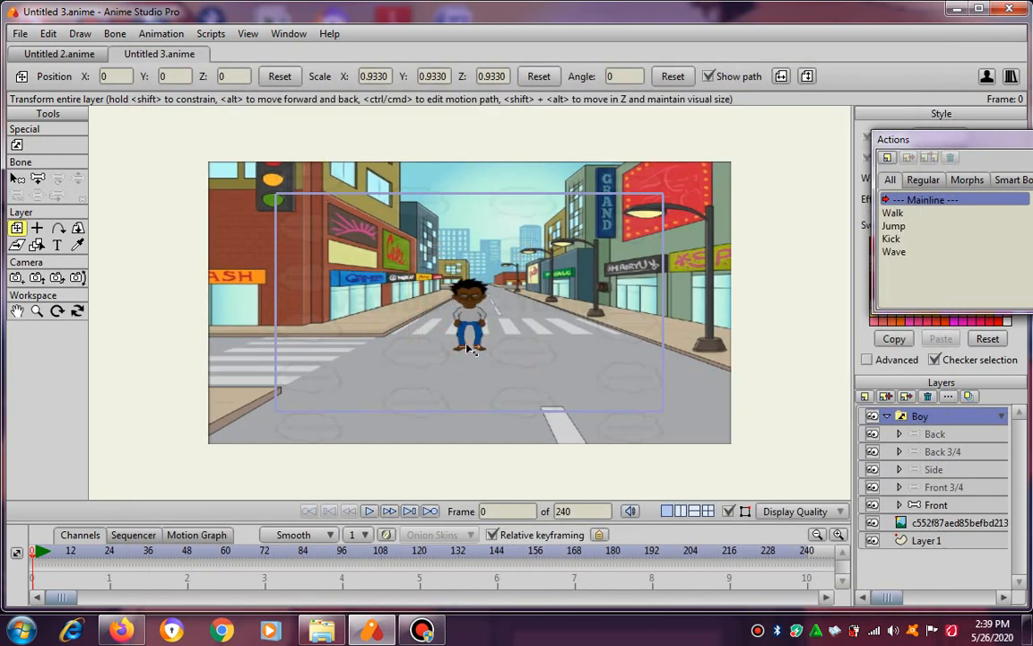
Shrink the boy to a scale of about 0.41 in X and 0.32 in Y and move him up the road.
mouse_move(476, 365)
mouse_down()
mouse_move(496, 316)
mouse_move(476, 346)
mouse_up()
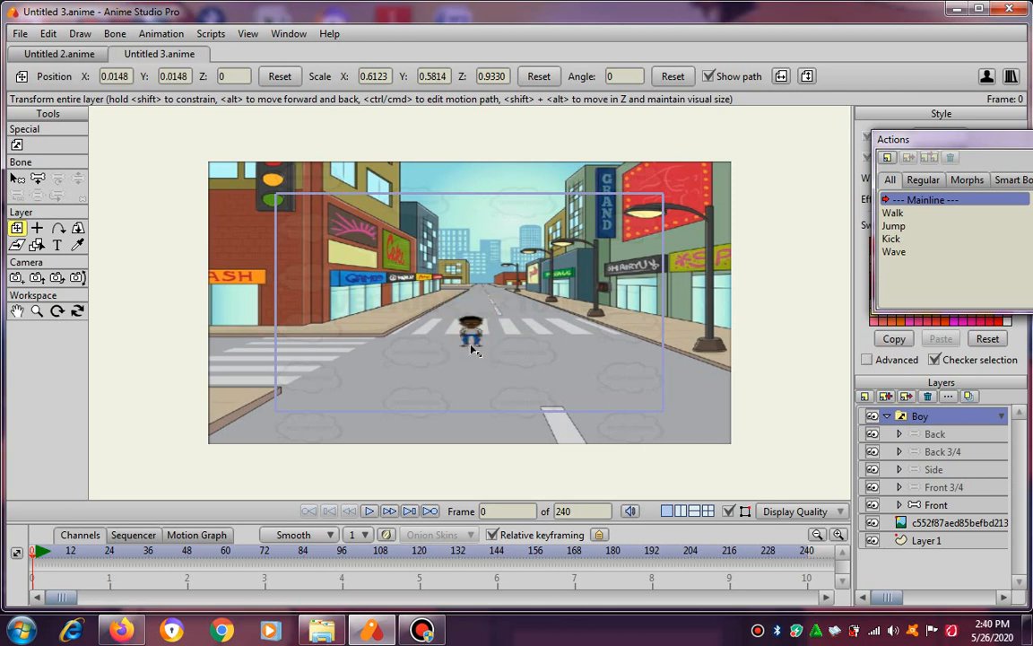
drag(471, 301, 488, 284)
scroll(488, 289, up, 8)
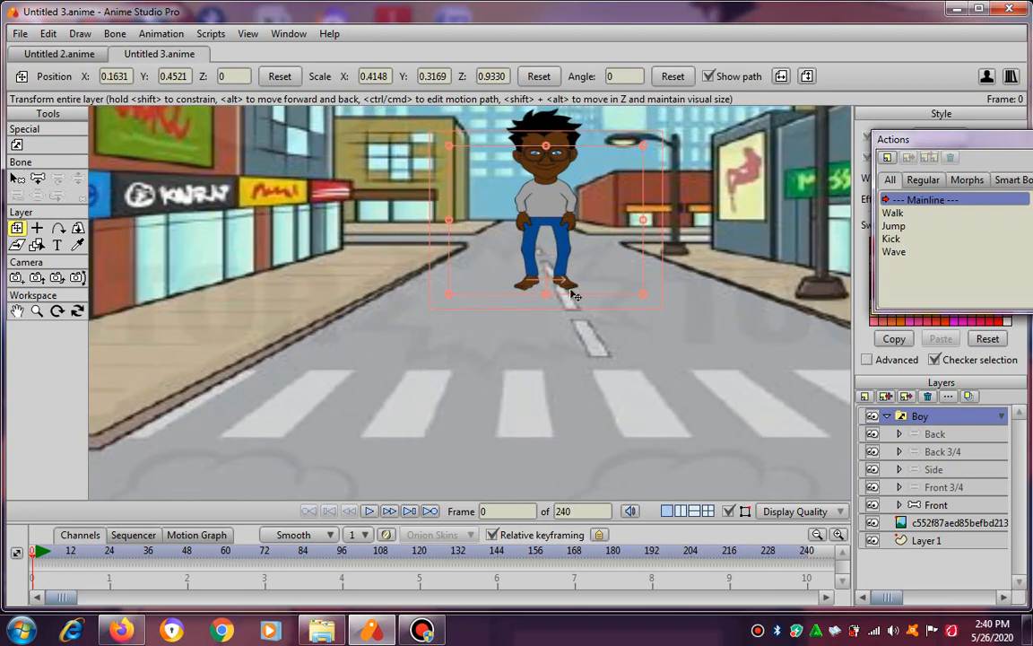
Reduce the boy to a scale of about 0.30 by 0.20 and place him at the road's far end, about X 0.12, Y 0.49.
drag(570, 292, 507, 294)
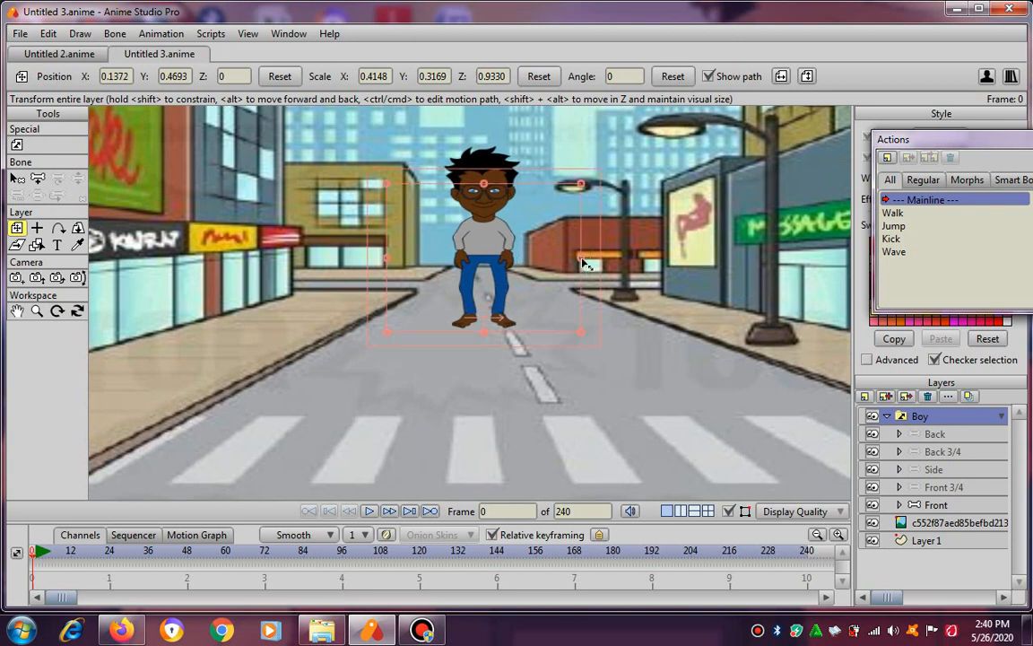
drag(583, 262, 555, 259)
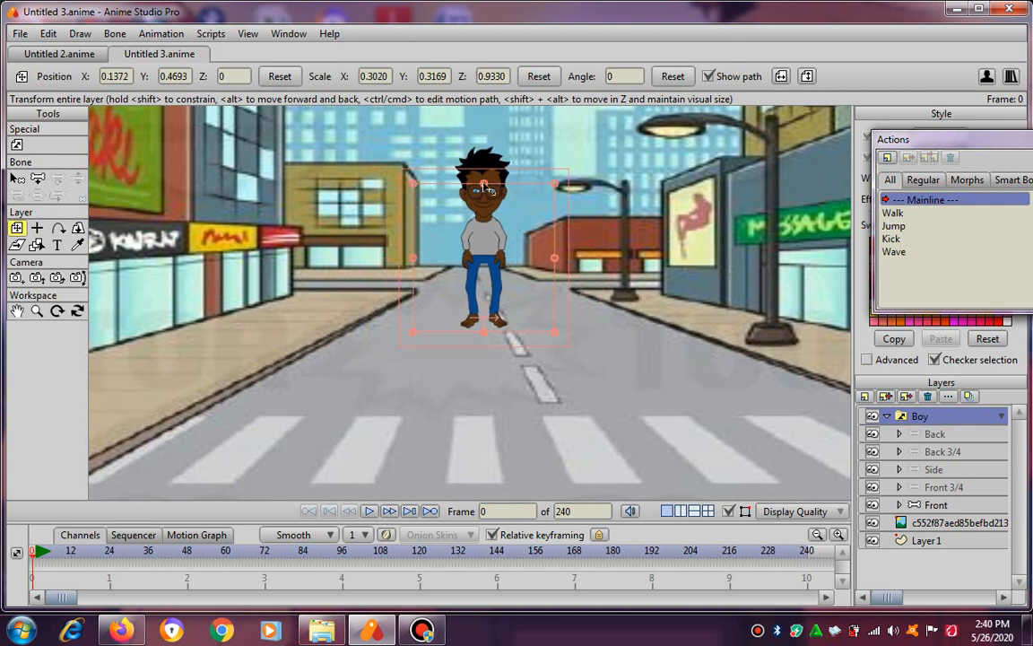
drag(483, 185, 484, 234)
scroll(531, 311, down, 5)
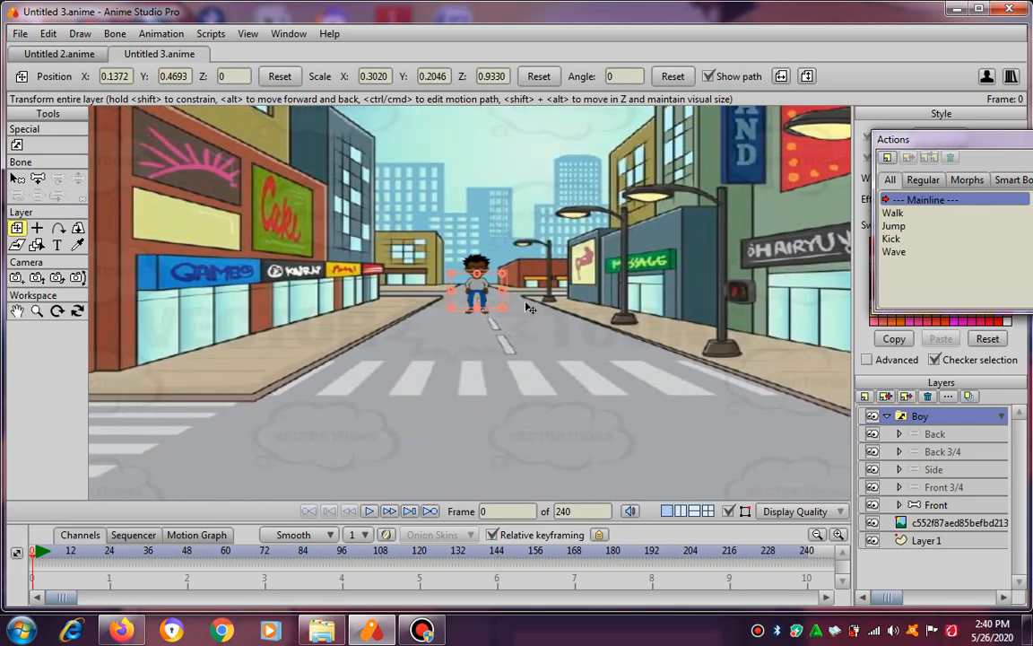
scroll(531, 308, down, 2)
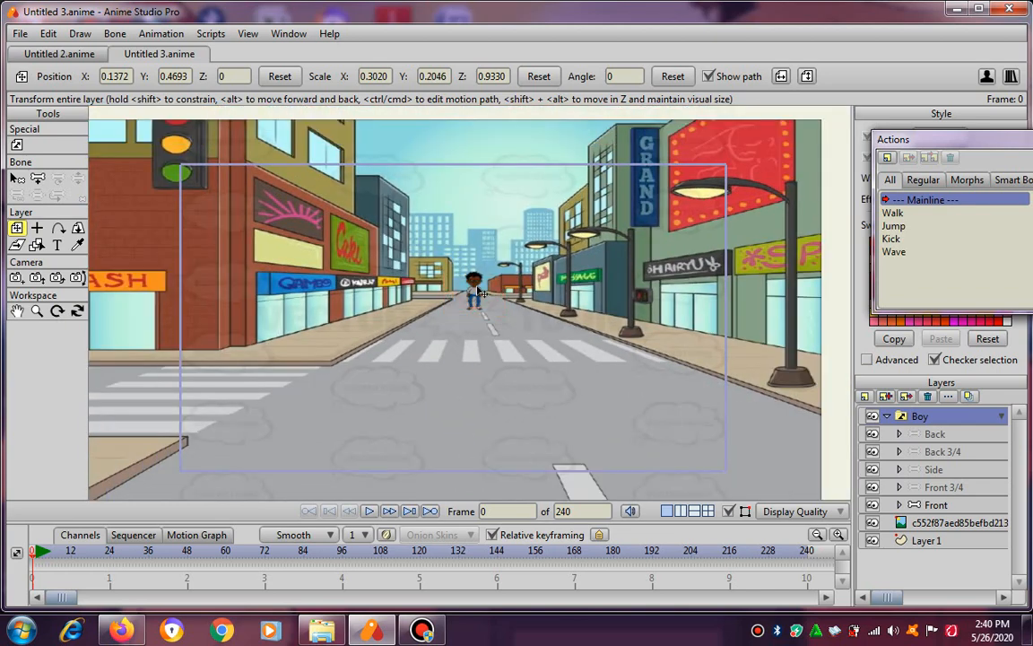
drag(483, 295, 480, 304)
scroll(489, 392, down, 1)
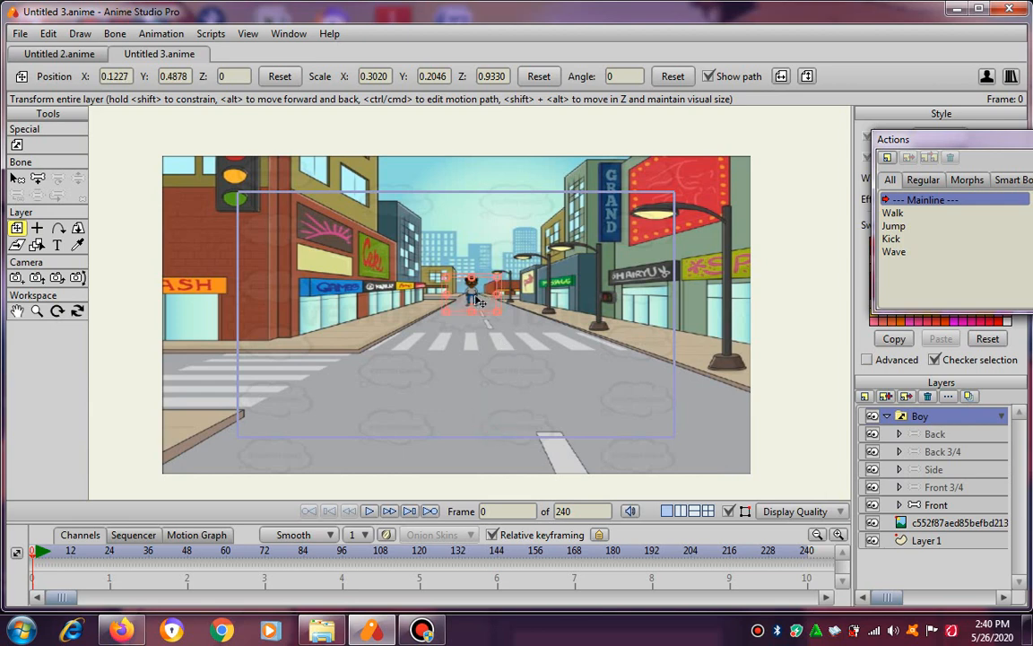
Set the animation length to 5000 frames and advance the timeline to frame 1.
click(469, 431)
scroll(502, 337, down, 1)
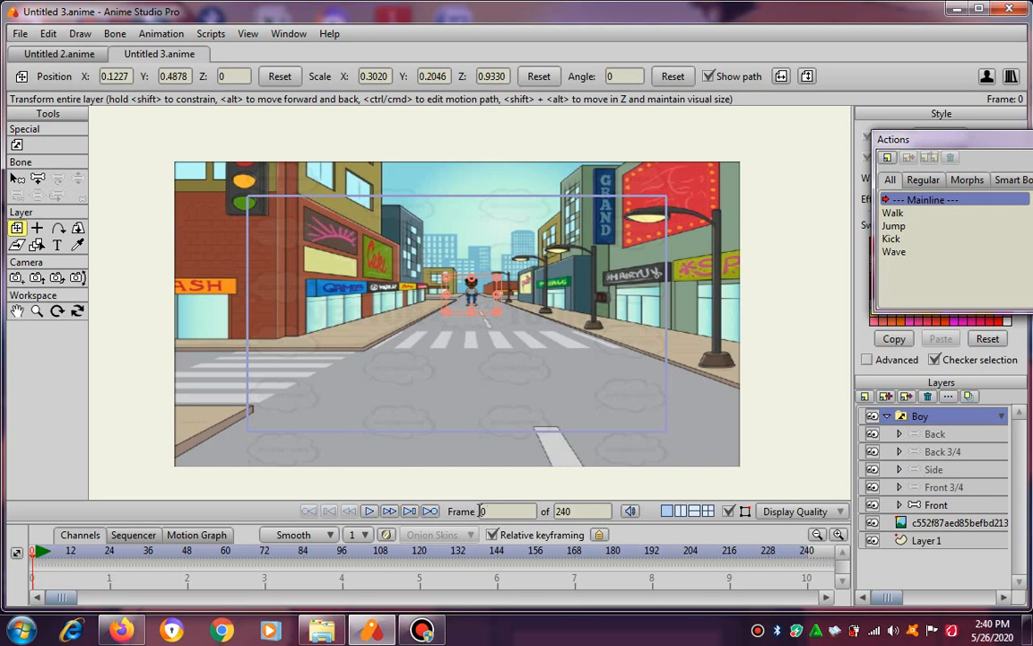
double_click(586, 510)
text(5000)
key(Return)
click(390, 511)
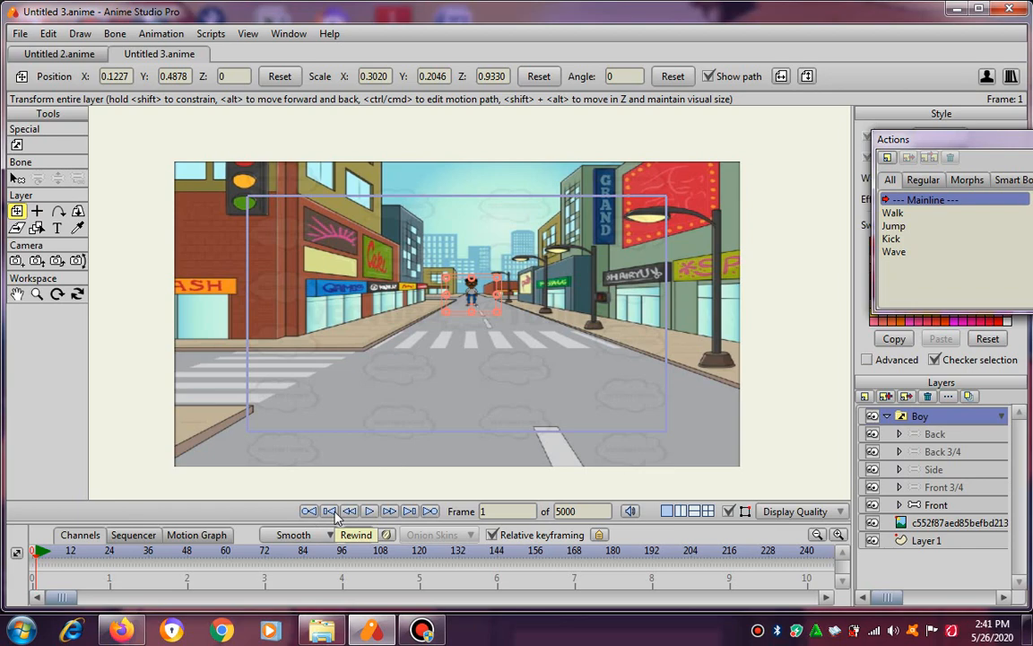
Enlarge the timeline area moderately so its tracks have more room beneath the street scene.
scroll(411, 300, up, 3)
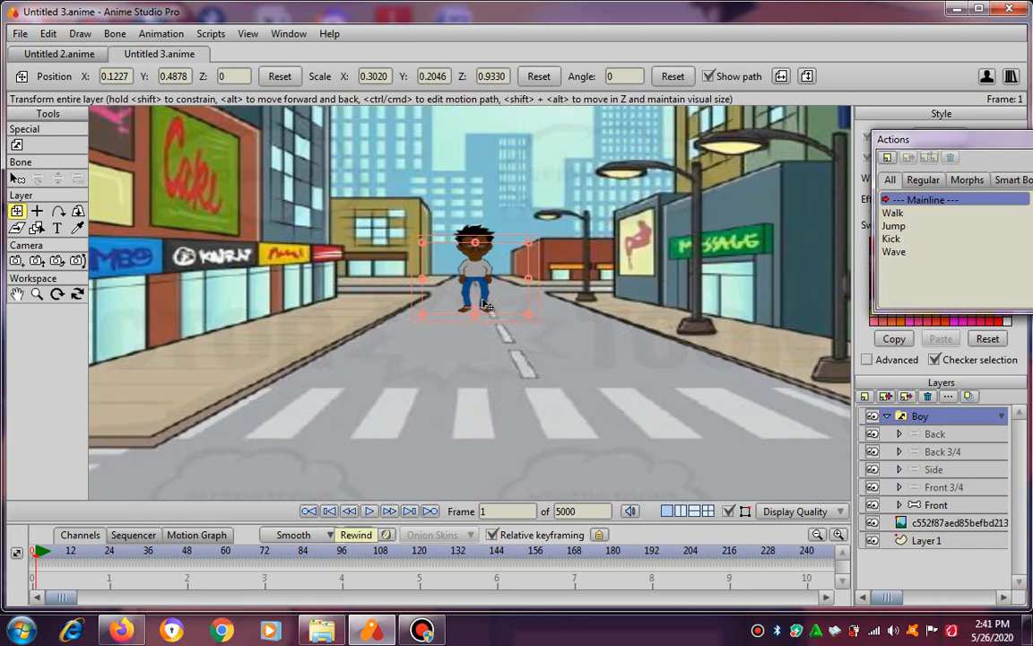
scroll(485, 306, up, 2)
scroll(485, 306, down, 5)
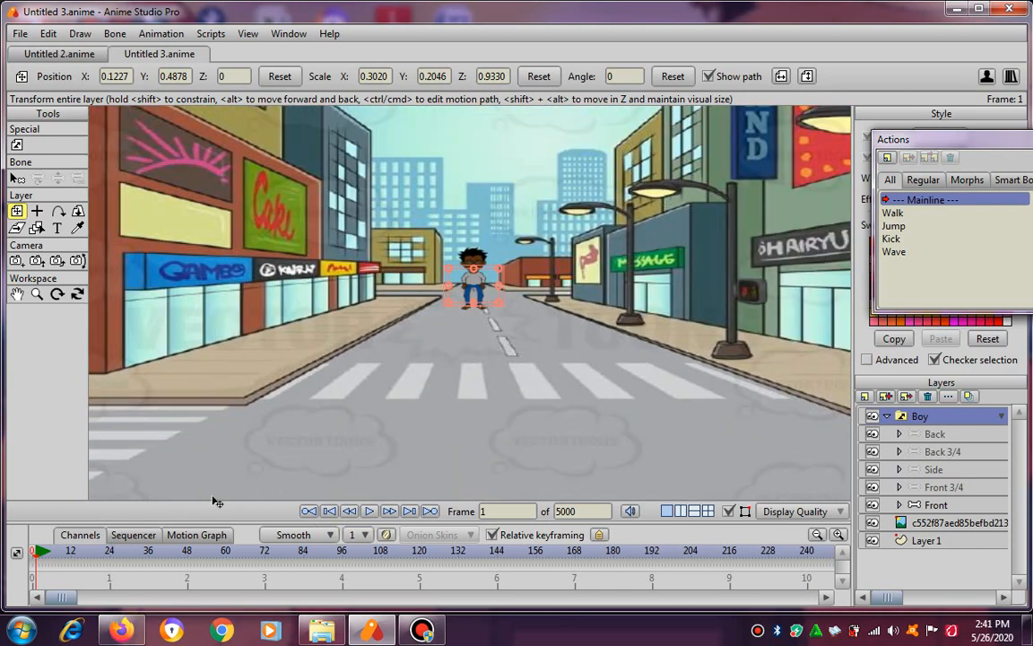
drag(215, 502, 180, 409)
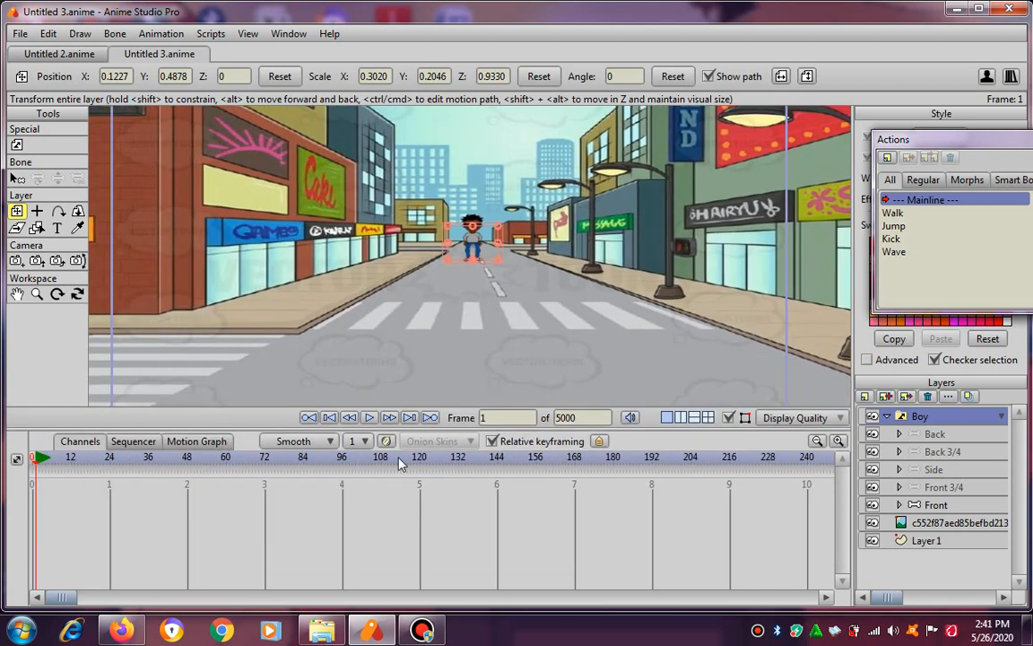
scroll(513, 316, down, 1)
drag(467, 303, 485, 286)
scroll(485, 286, down, 1)
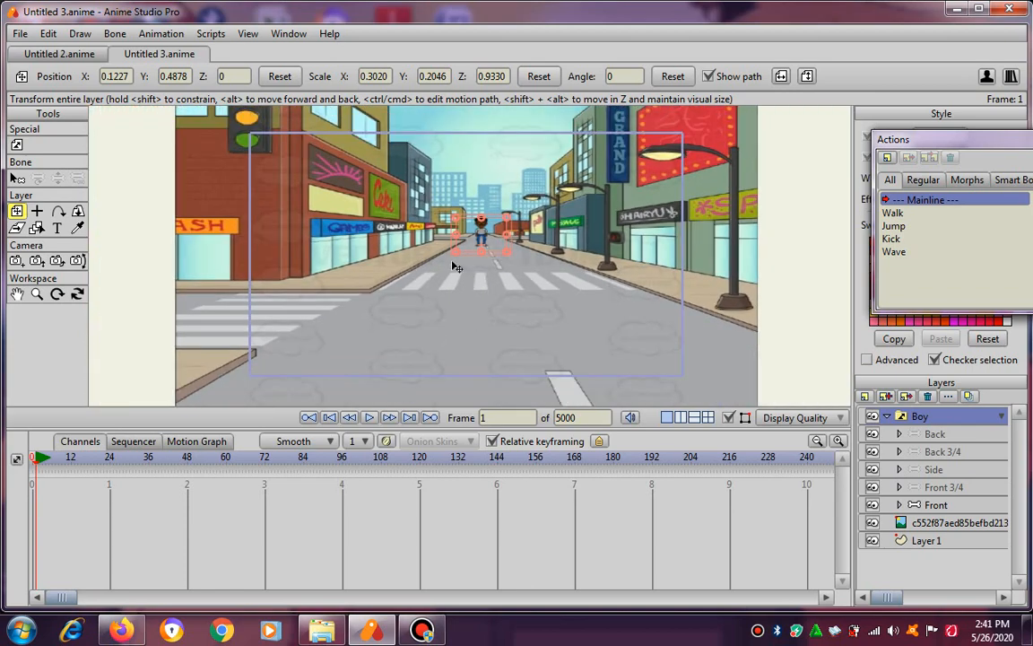
click(316, 441)
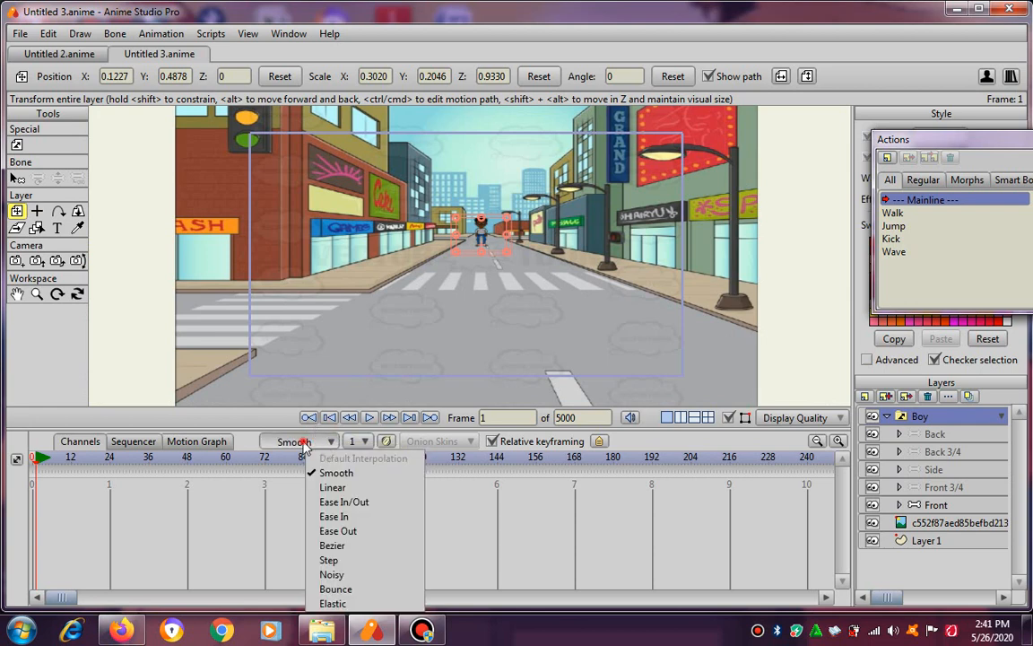
click(79, 443)
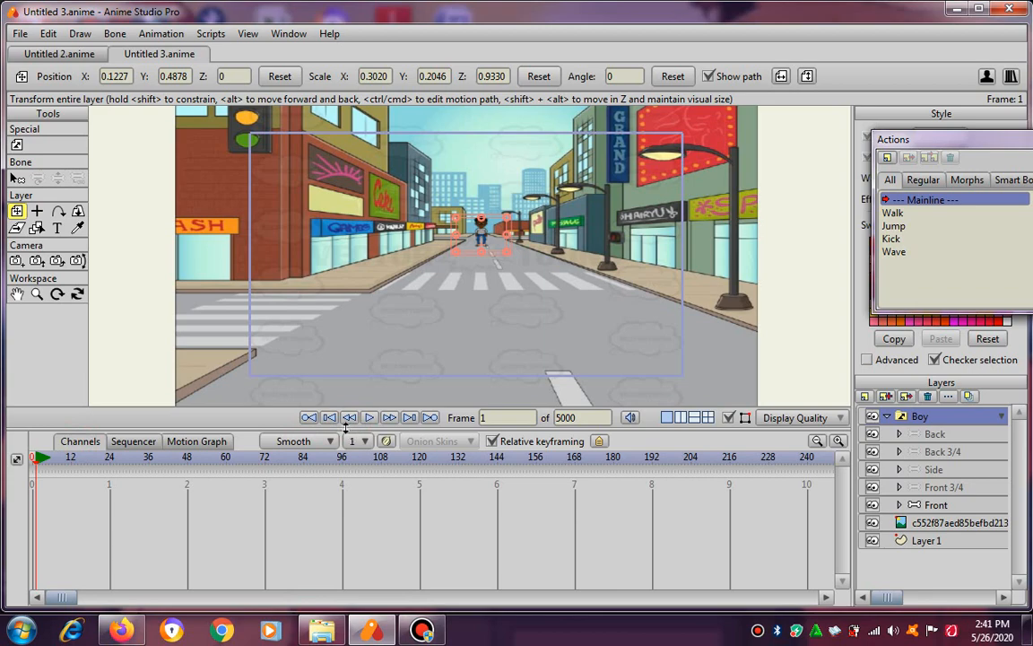
drag(345, 428, 345, 487)
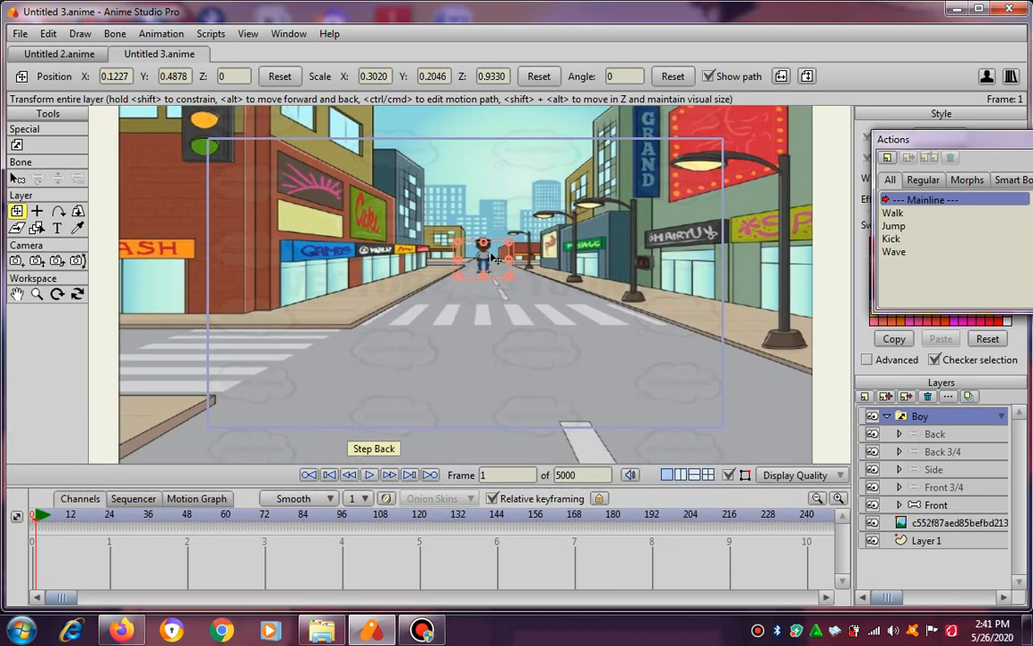
scroll(492, 259, up, 3)
scroll(502, 231, down, 3)
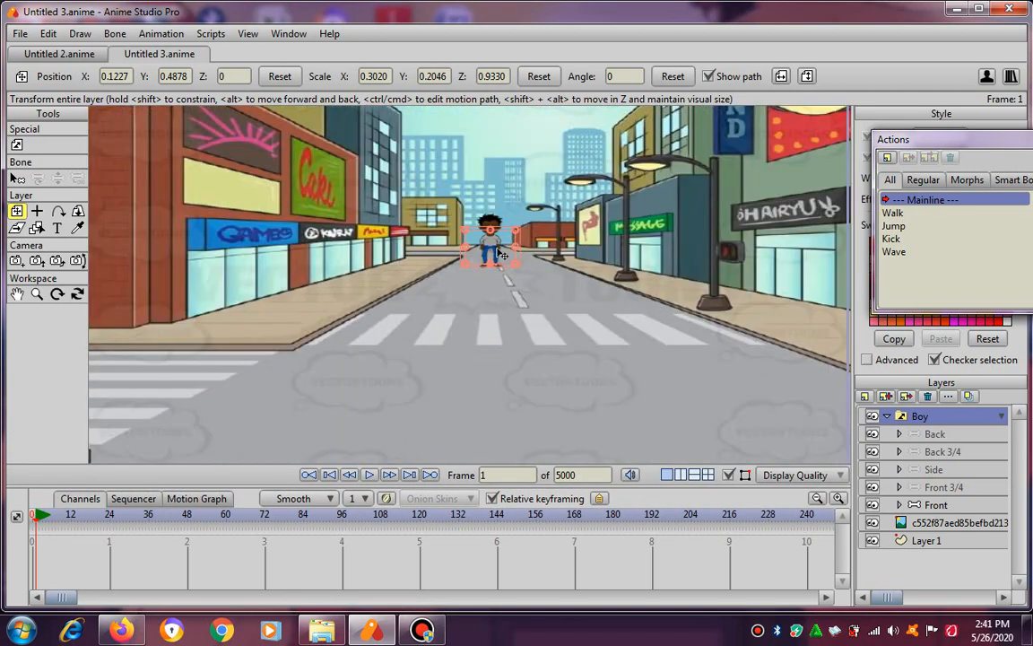
scroll(500, 256, down, 2)
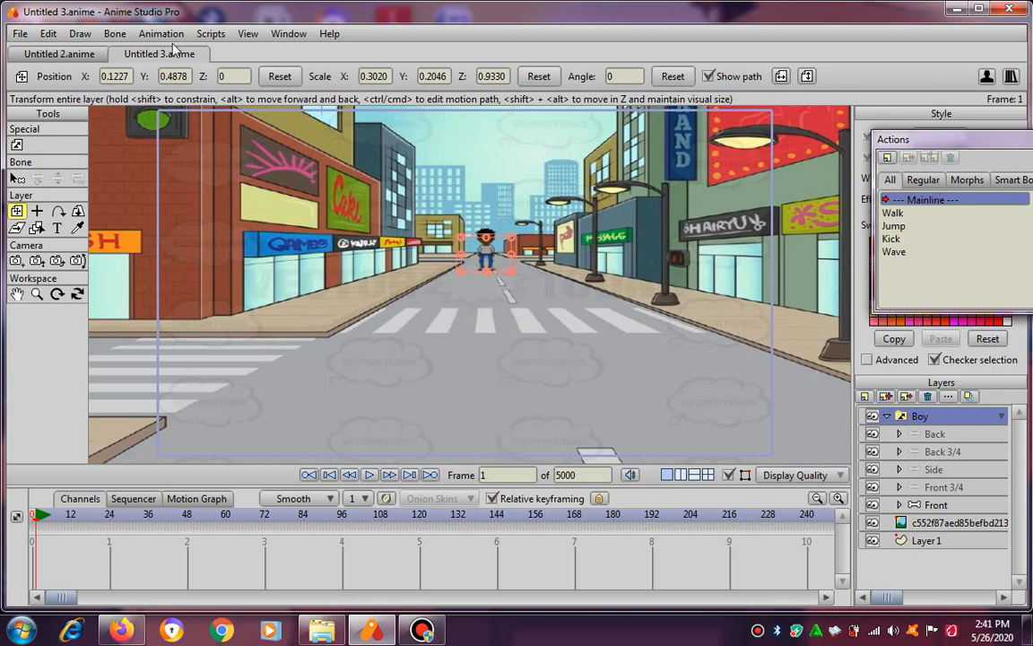
Close and reopen the Actions window, and reposition it so its whole action list is in view.
click(280, 34)
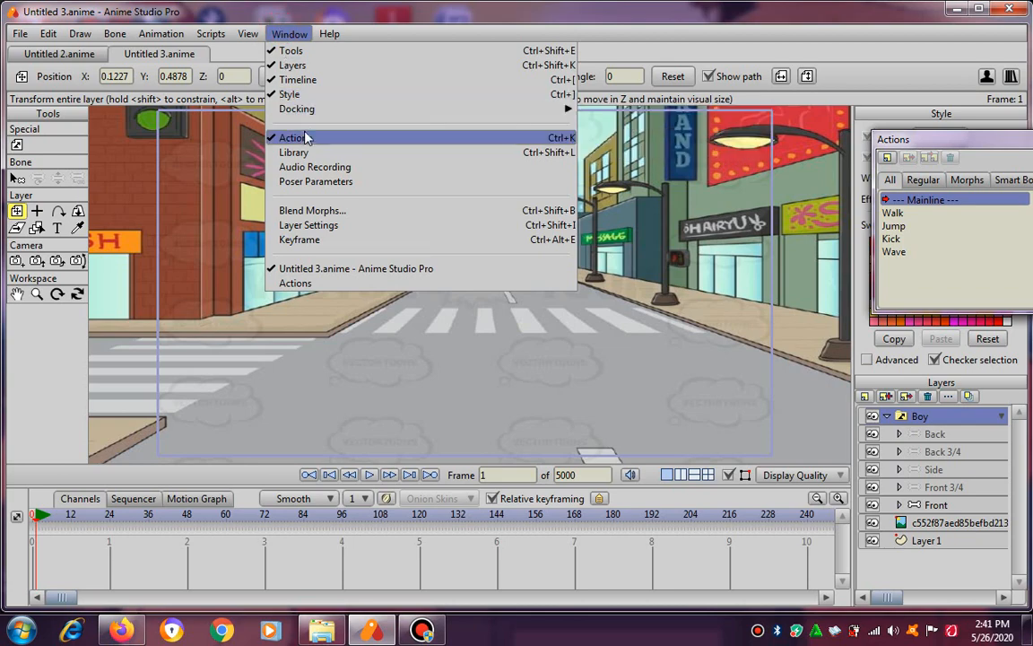
click(278, 134)
click(287, 34)
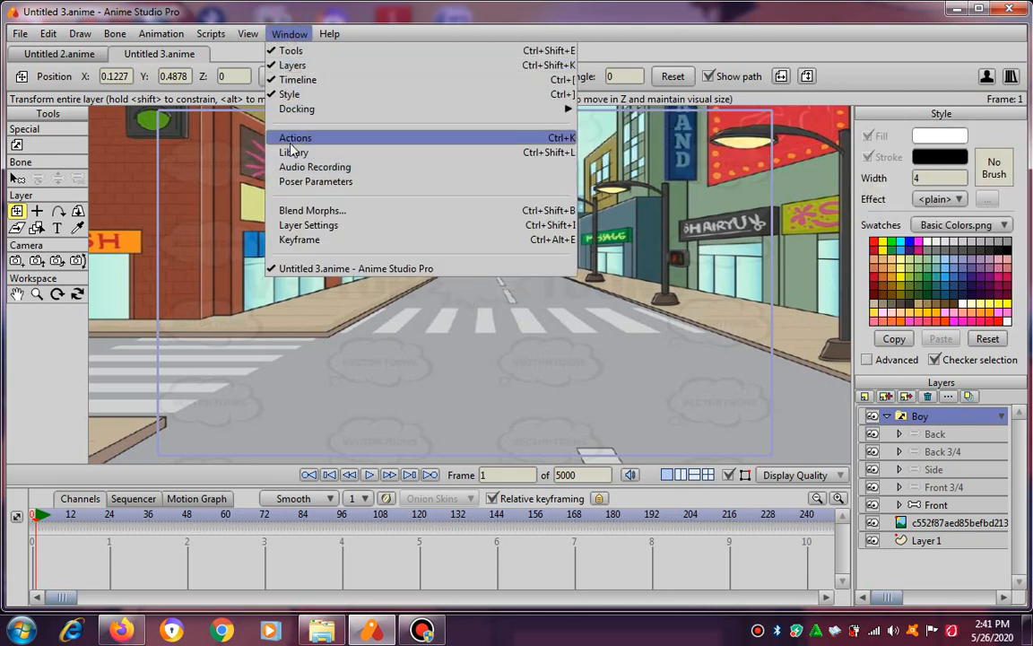
click(272, 135)
drag(978, 207, 1006, 143)
drag(888, 137, 832, 79)
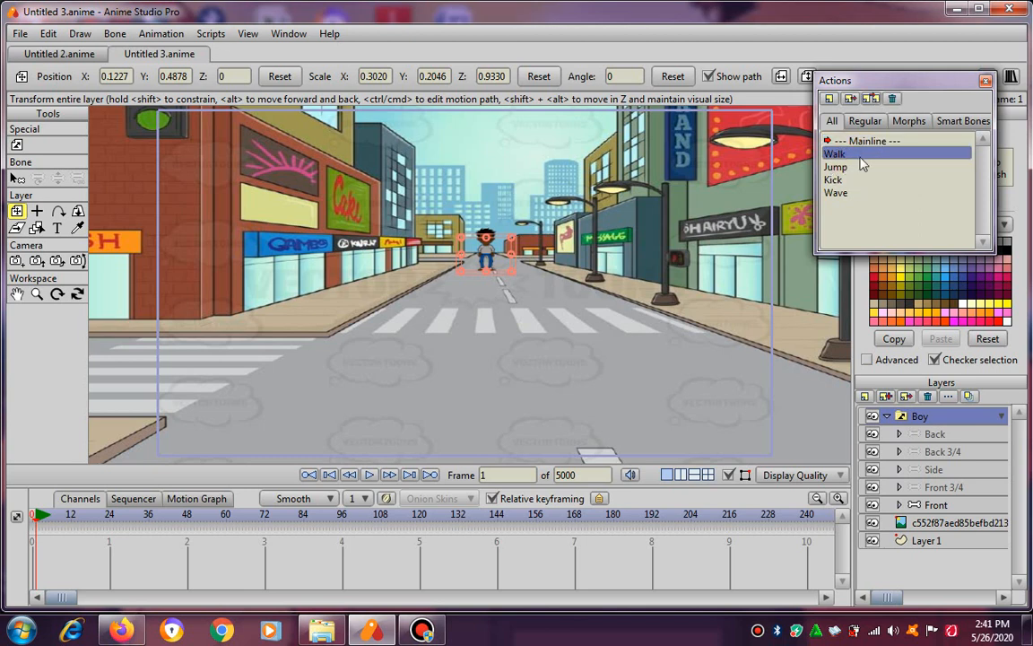
Try activating the boy's Jump action, then switch him to the Walk action.
double_click(843, 168)
click(847, 180)
click(846, 194)
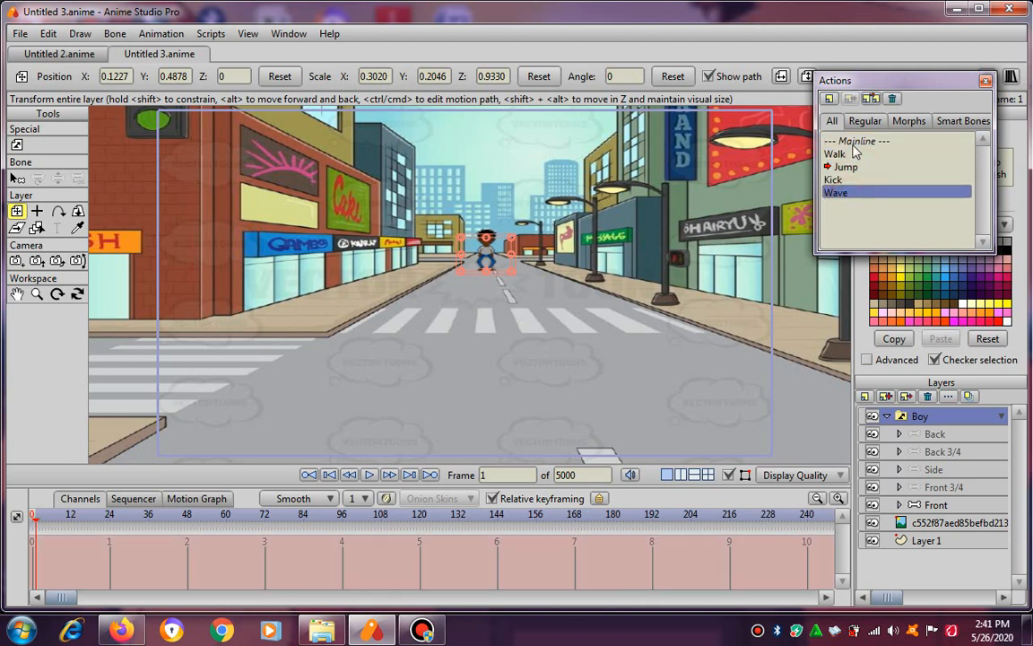
click(847, 154)
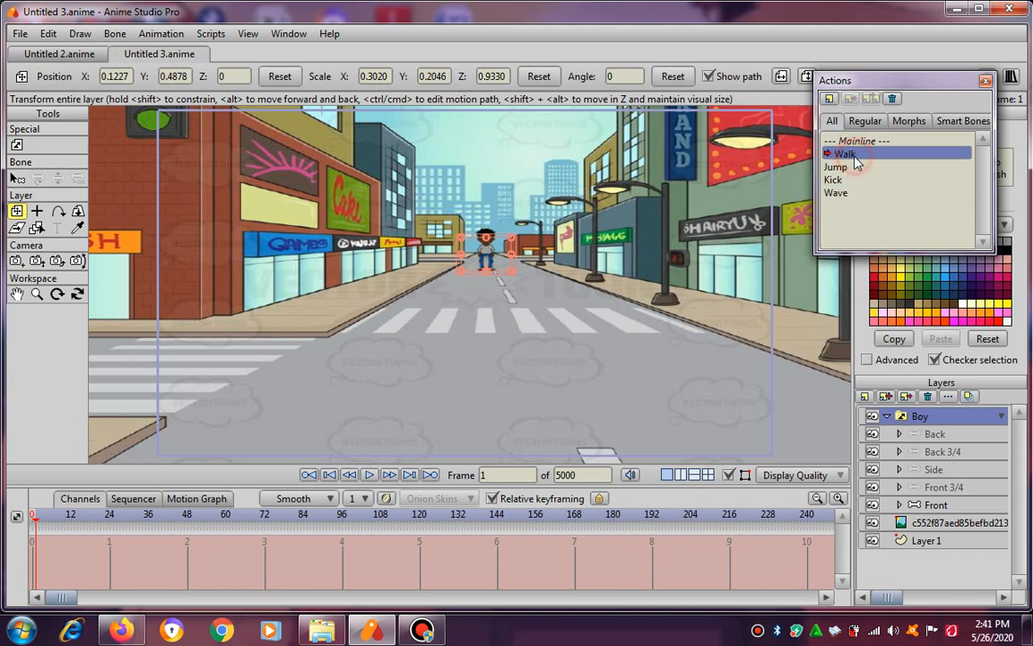
double_click(848, 154)
Undo the 5000-frame animation length and the boy's latest moves and vertical shrink.
click(44, 33)
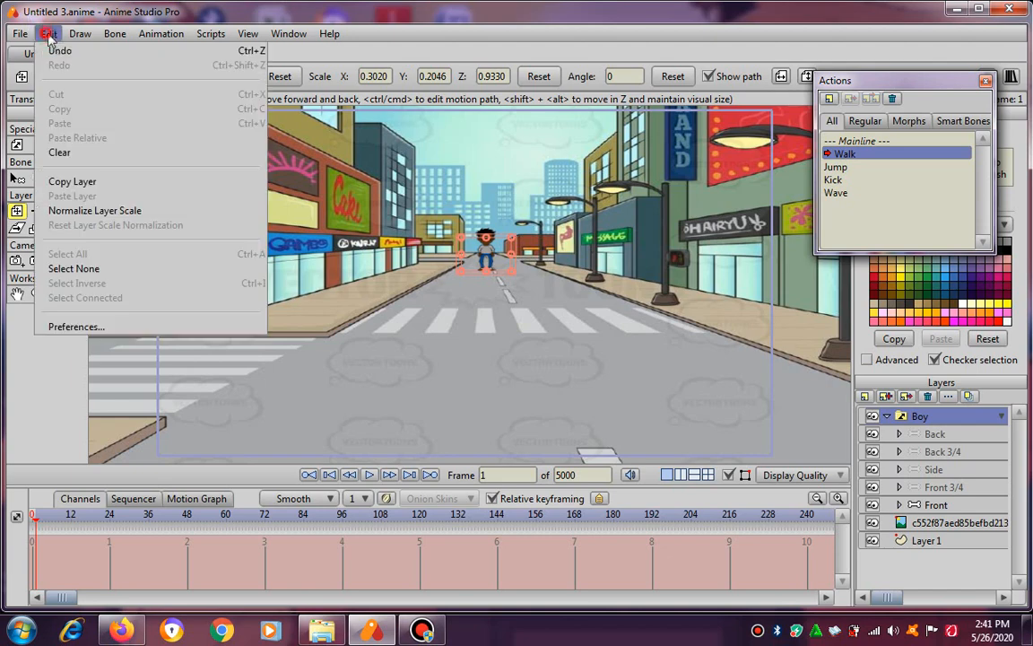
click(54, 50)
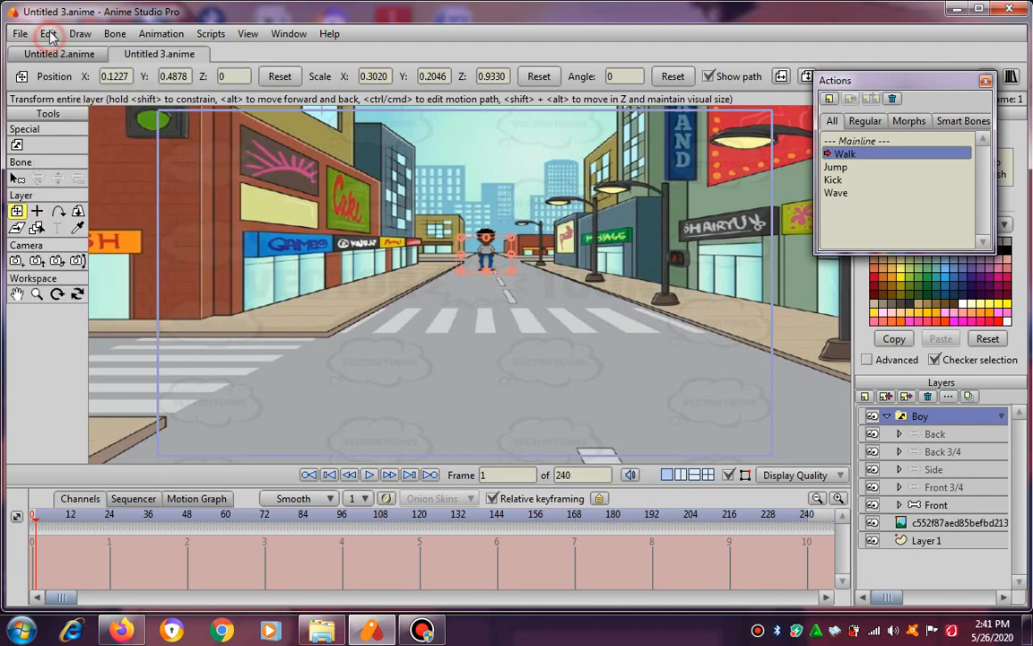
click(46, 34)
click(54, 51)
click(47, 34)
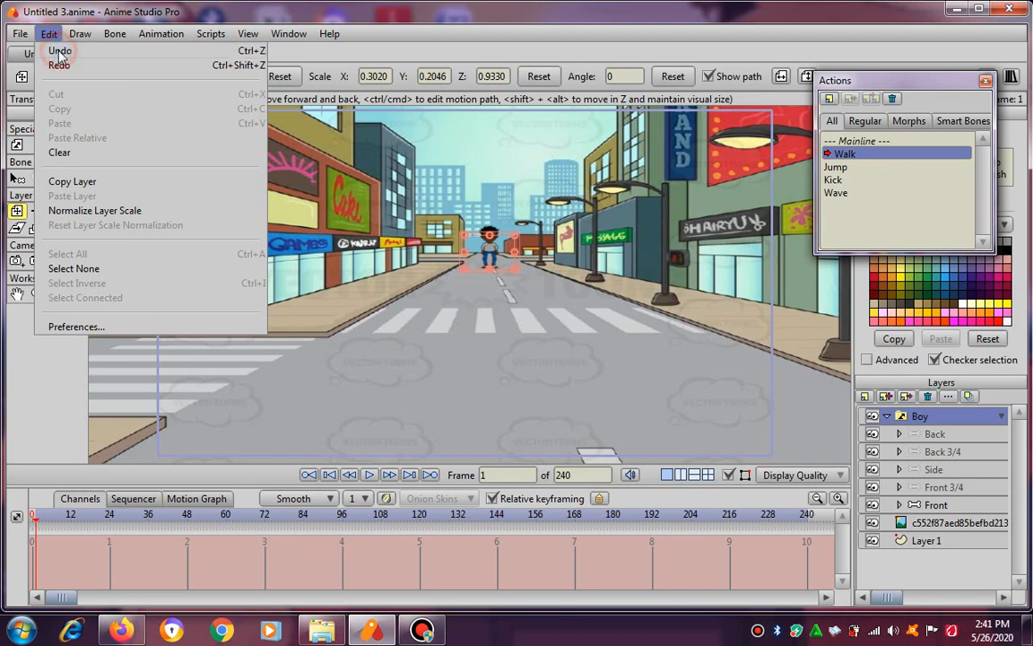
click(56, 51)
click(49, 34)
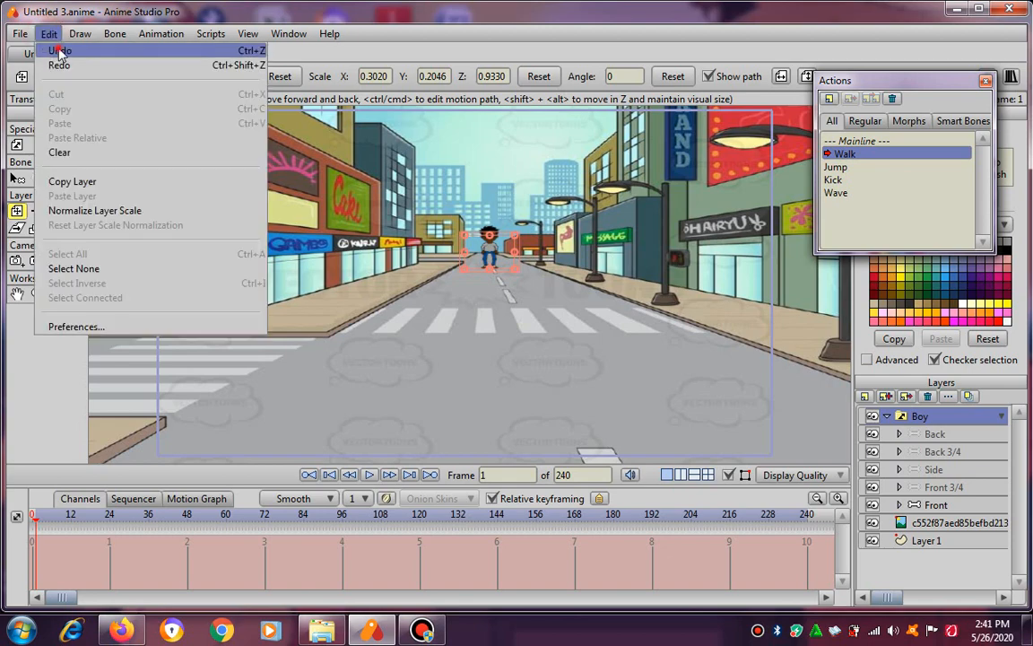
click(56, 51)
click(47, 34)
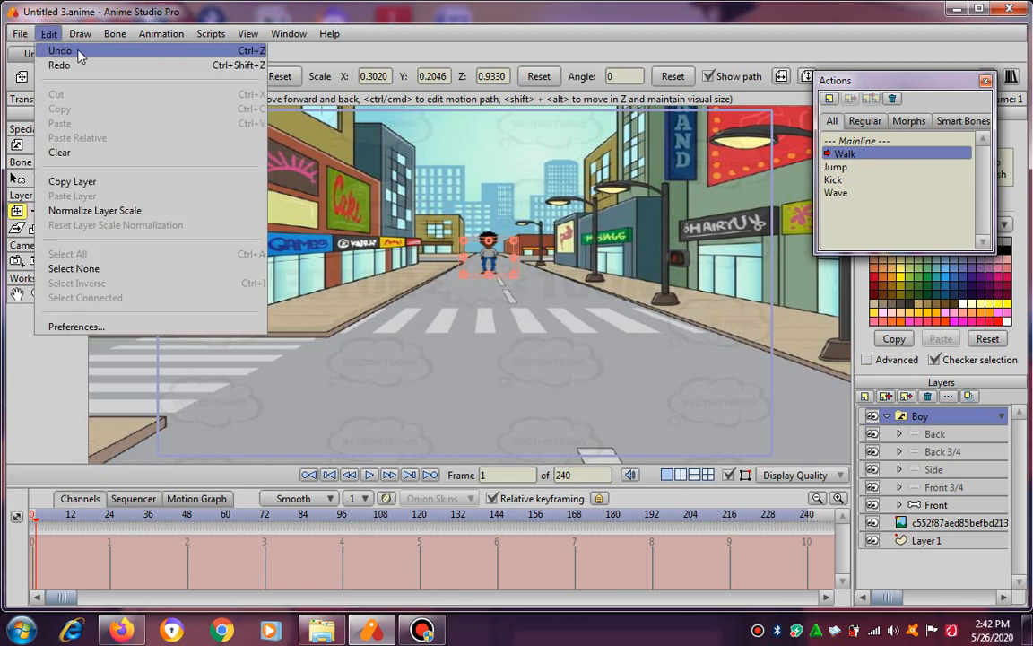
click(64, 51)
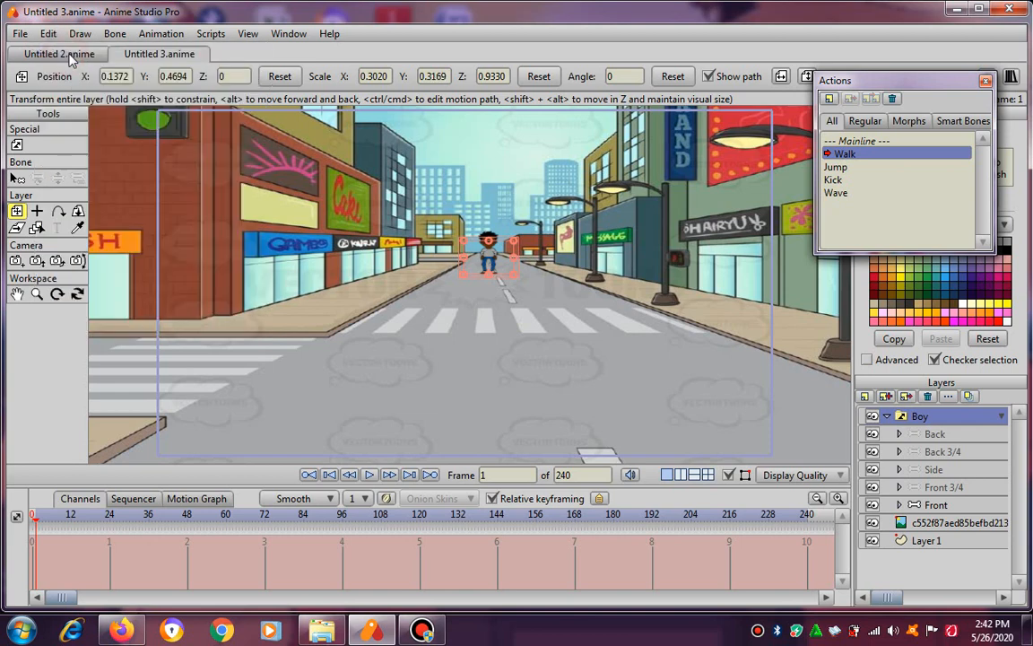
Redo the boy's vertical shrink to 0.2046 and his move to about X 0.14, Y 0.50.
click(50, 34)
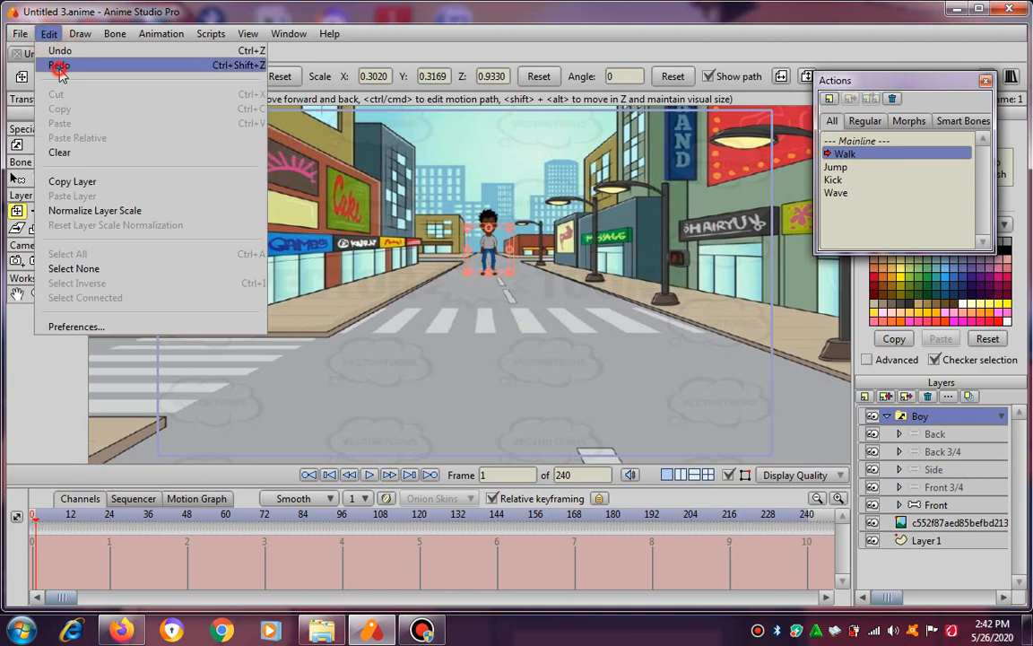
click(59, 66)
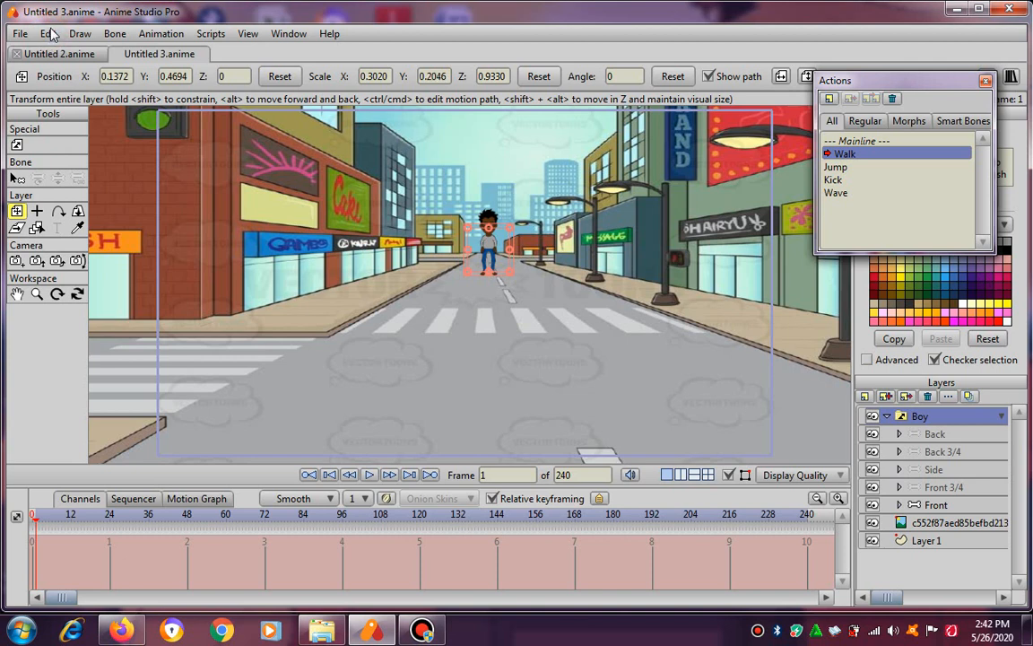
click(49, 34)
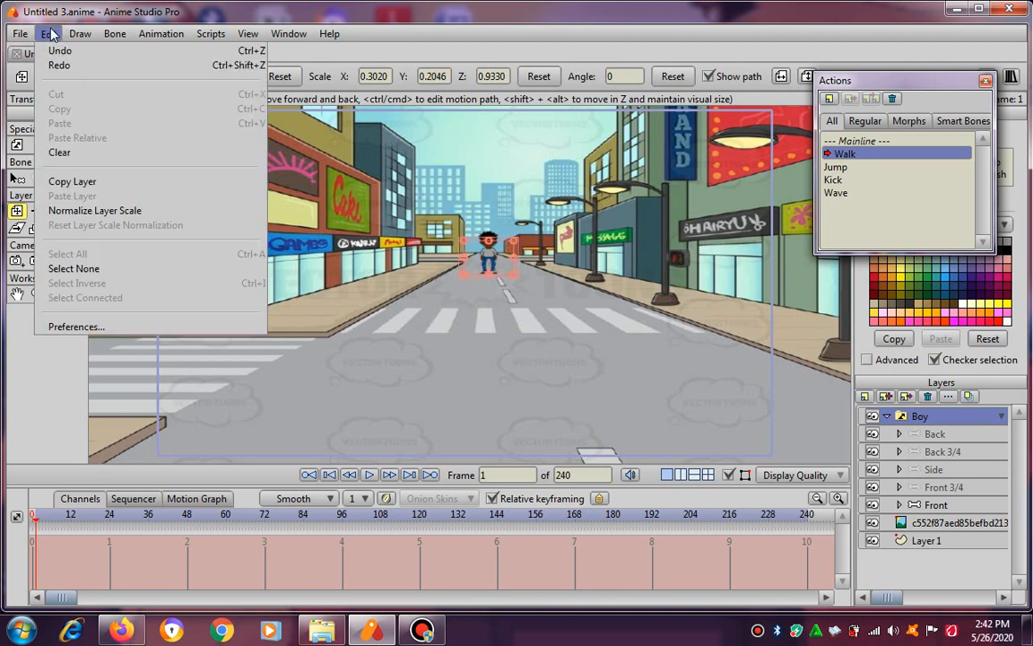
click(82, 70)
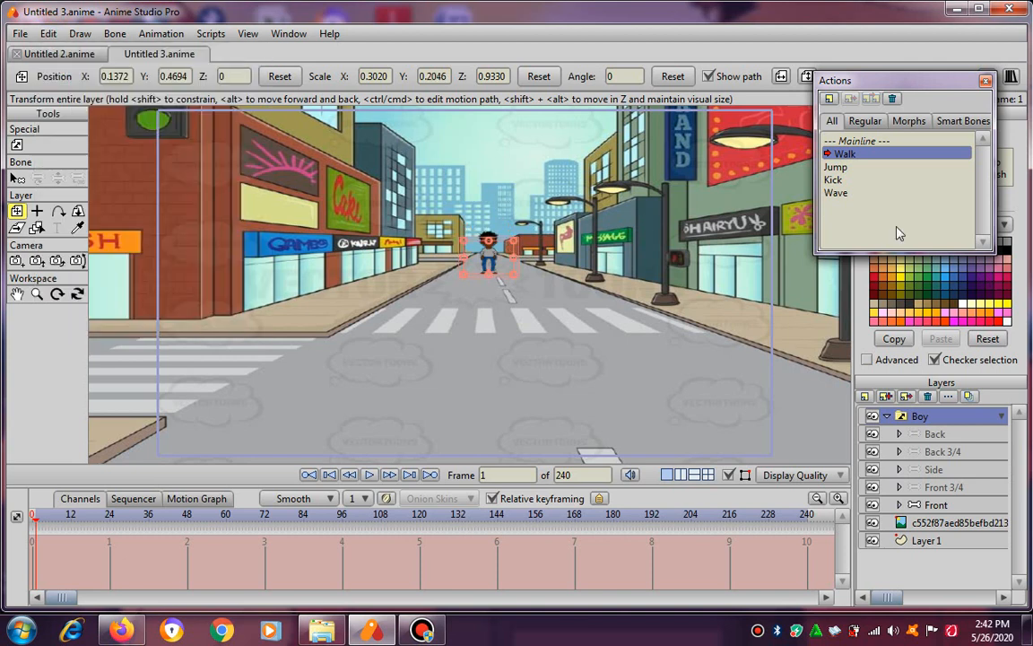
Activate the Walk action, preview the boy's pose at frame 73, and return to frame 1.
double_click(845, 153)
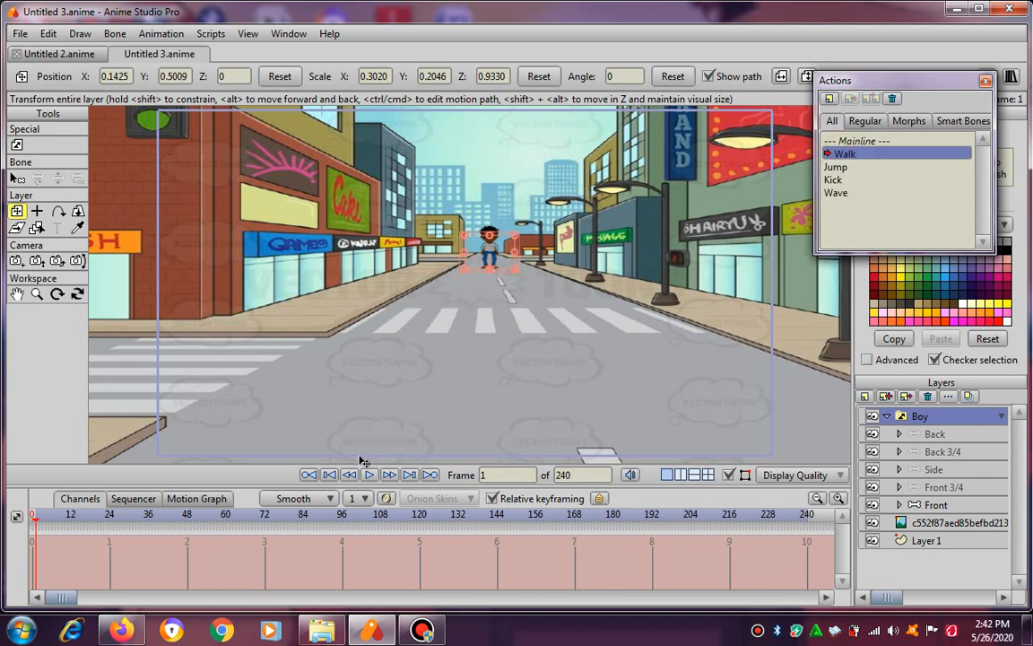
click(267, 514)
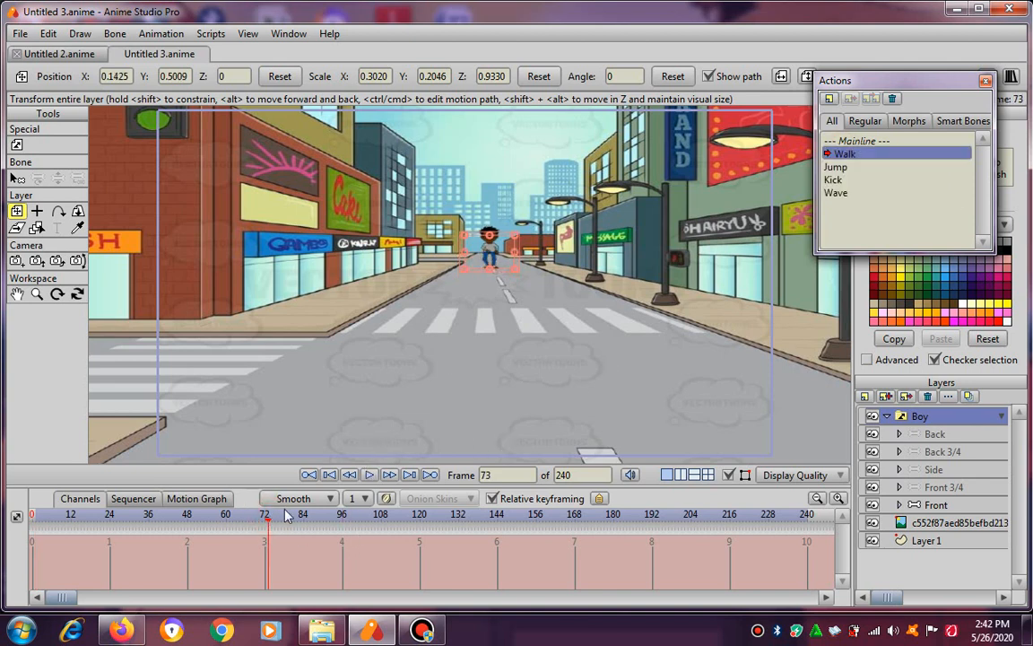
click(33, 514)
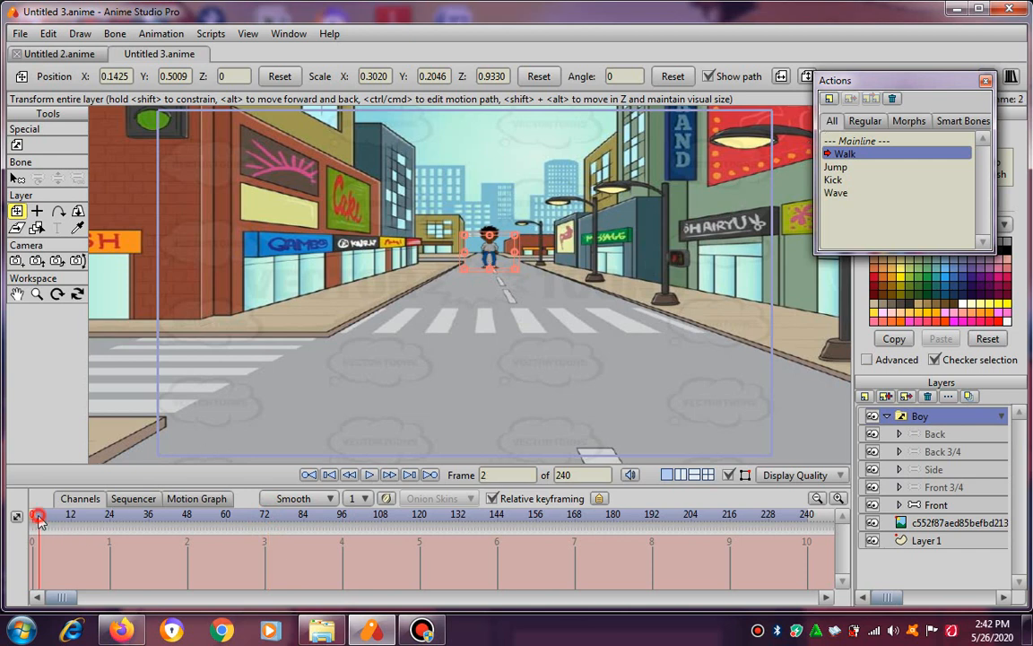
Try applying the boy's Walk and Jump actions, leaving Jump active and Walk highlighted.
click(845, 154)
click(835, 167)
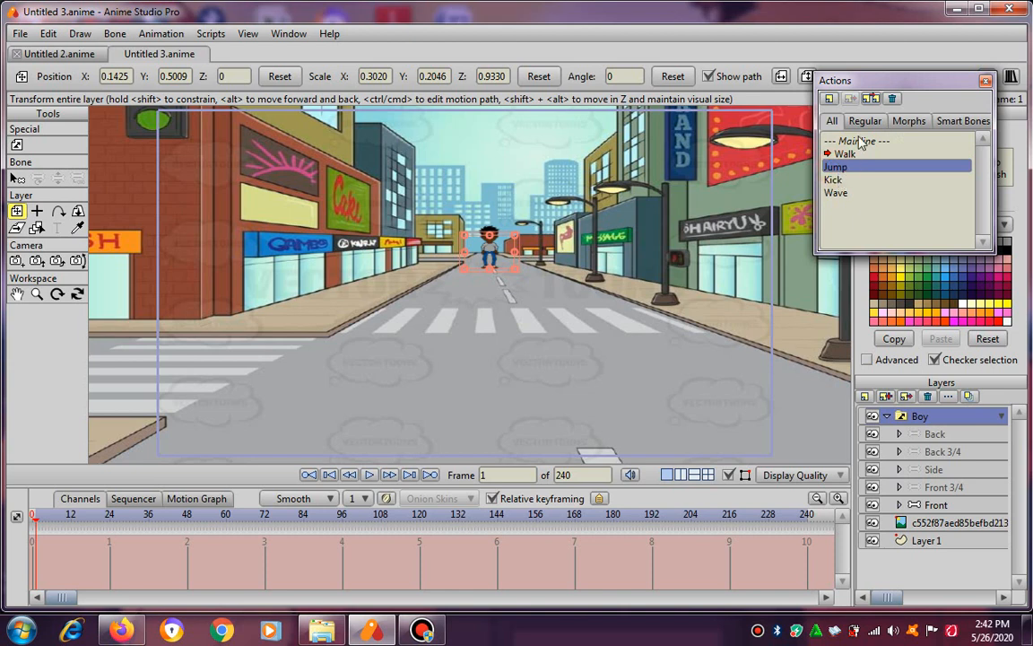
click(860, 142)
click(858, 153)
click(835, 168)
click(835, 158)
click(835, 166)
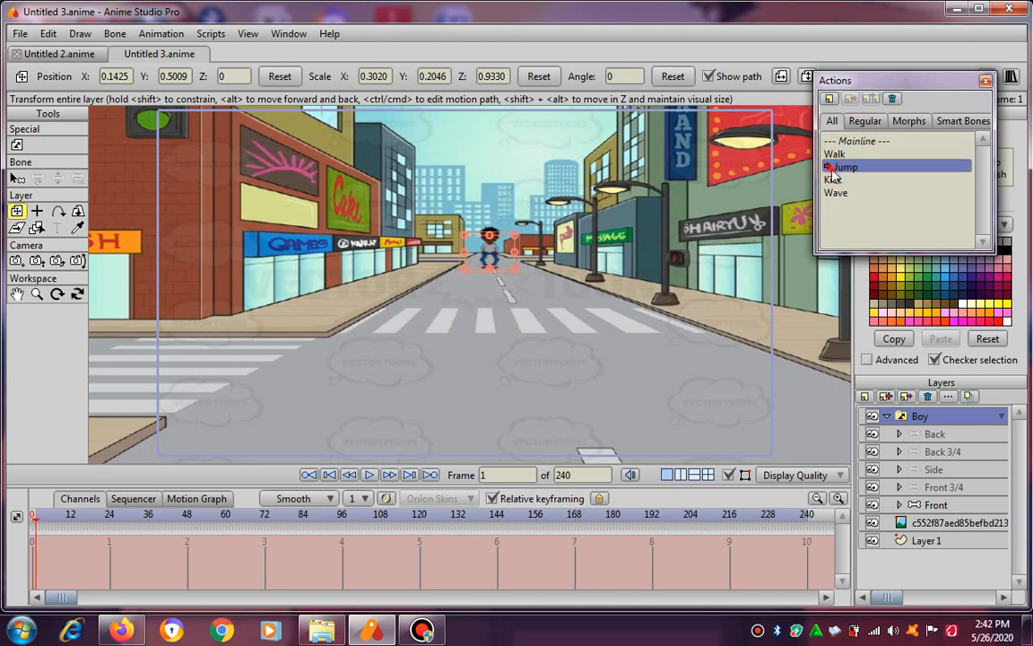
click(834, 158)
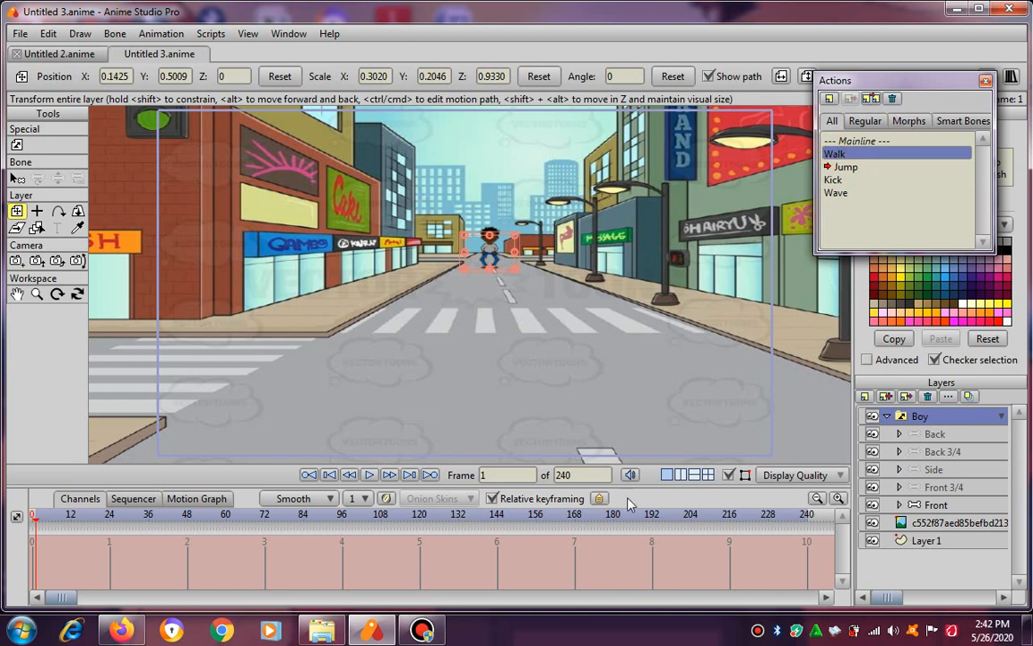
Step back to frame 0, collapse the Boy layer group and delete it from the scene.
click(349, 474)
click(841, 167)
click(830, 154)
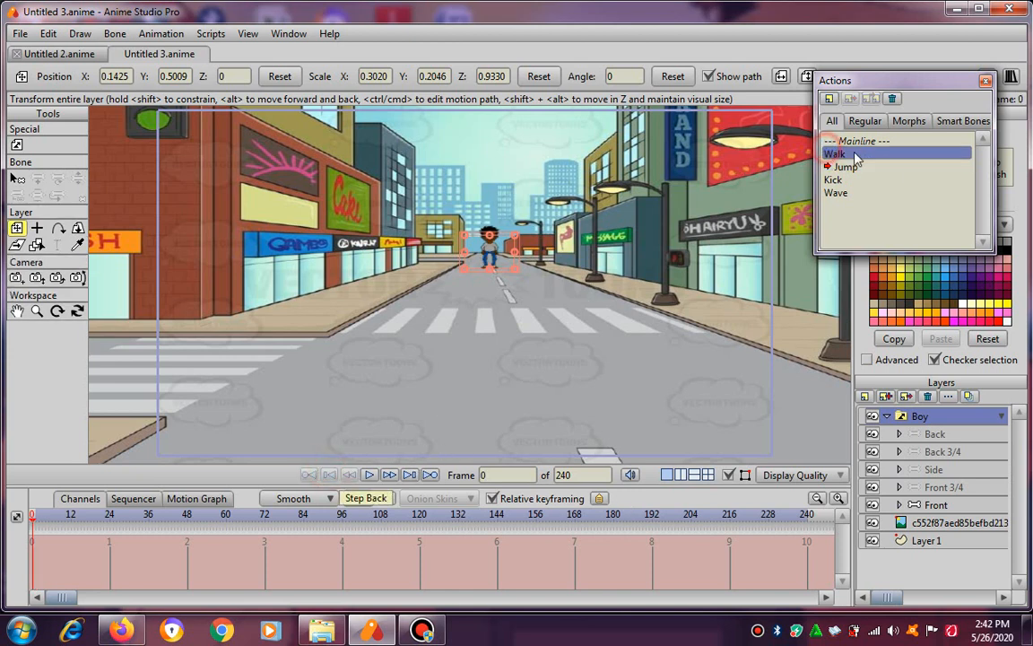
click(887, 417)
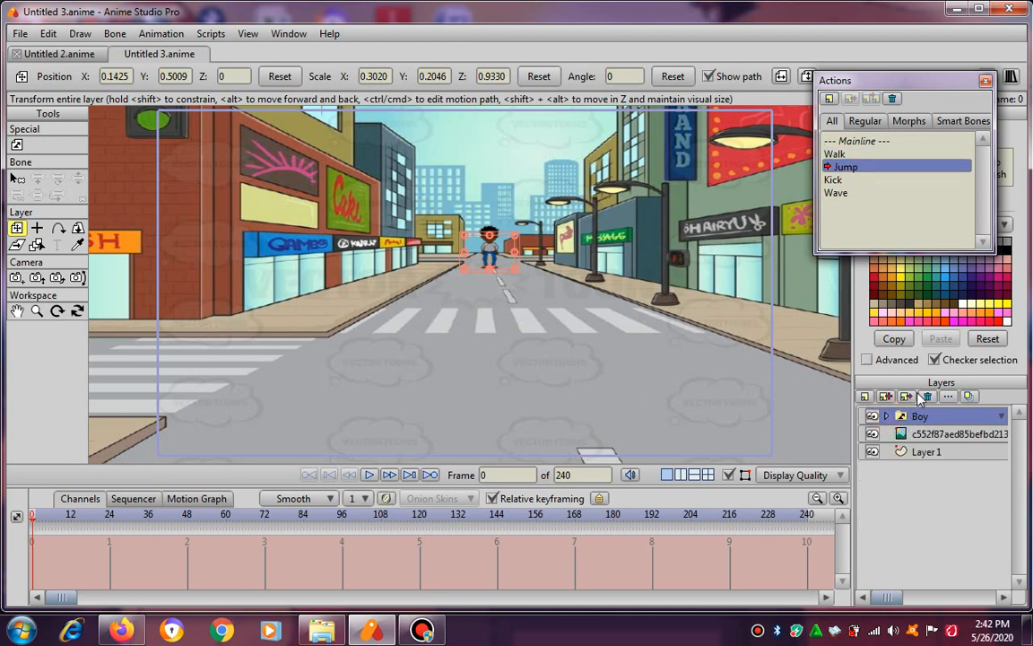
click(927, 396)
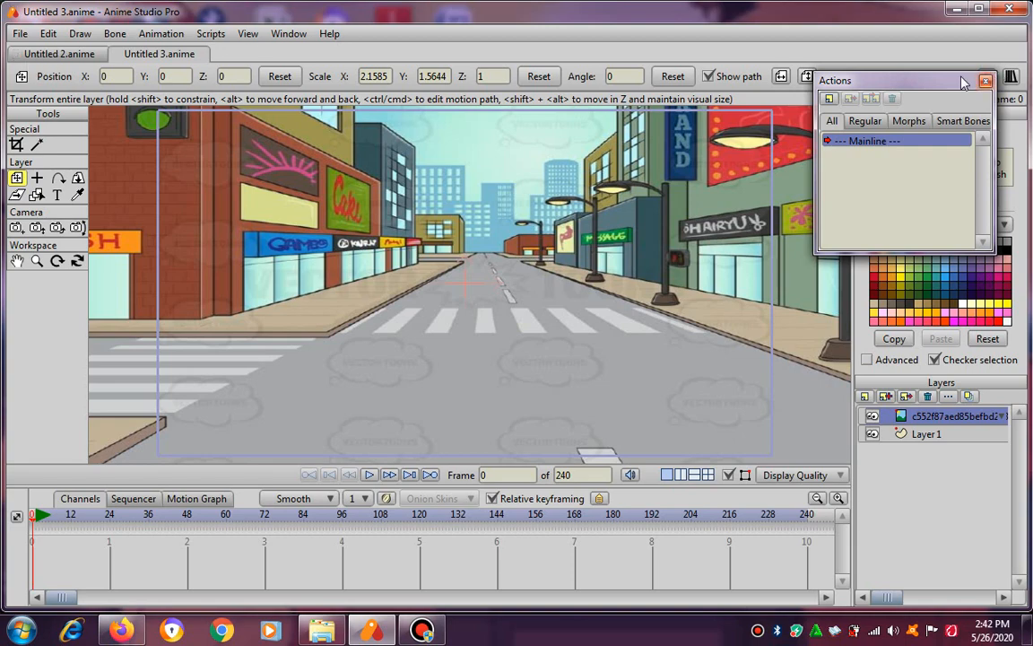
Create a new boy character from the "my boi" preset in Front view, with all views exported.
drag(949, 79, 953, 109)
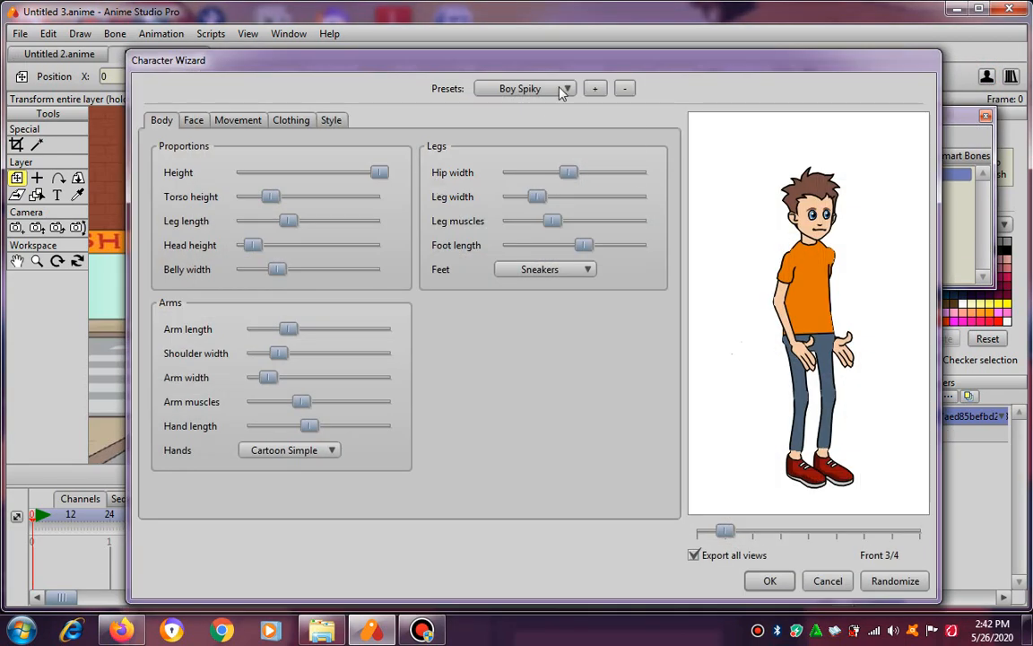
click(560, 93)
click(574, 178)
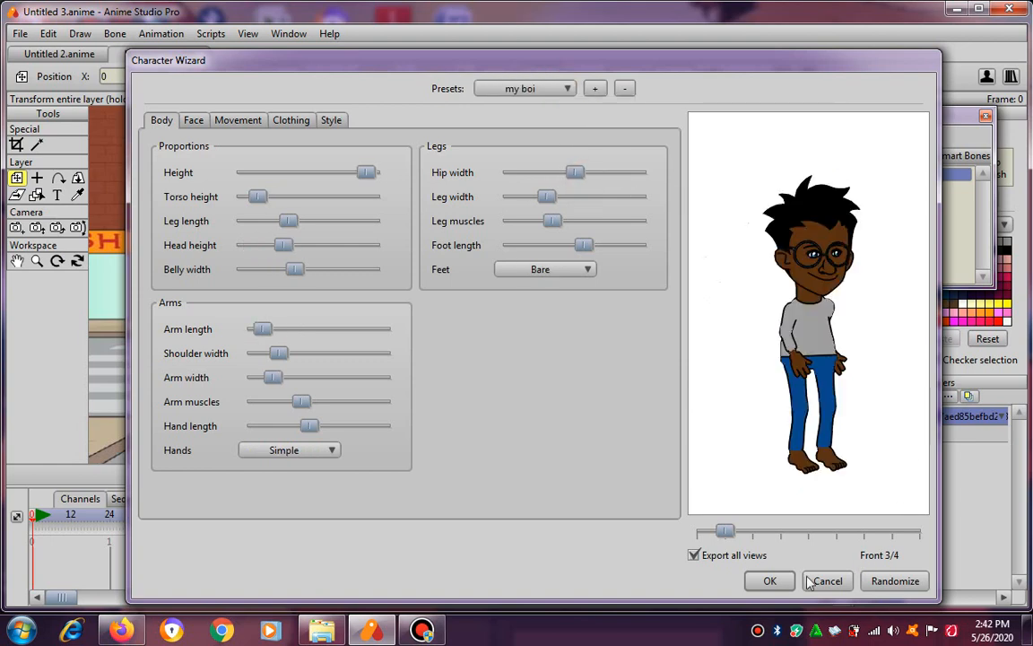
drag(724, 531, 697, 531)
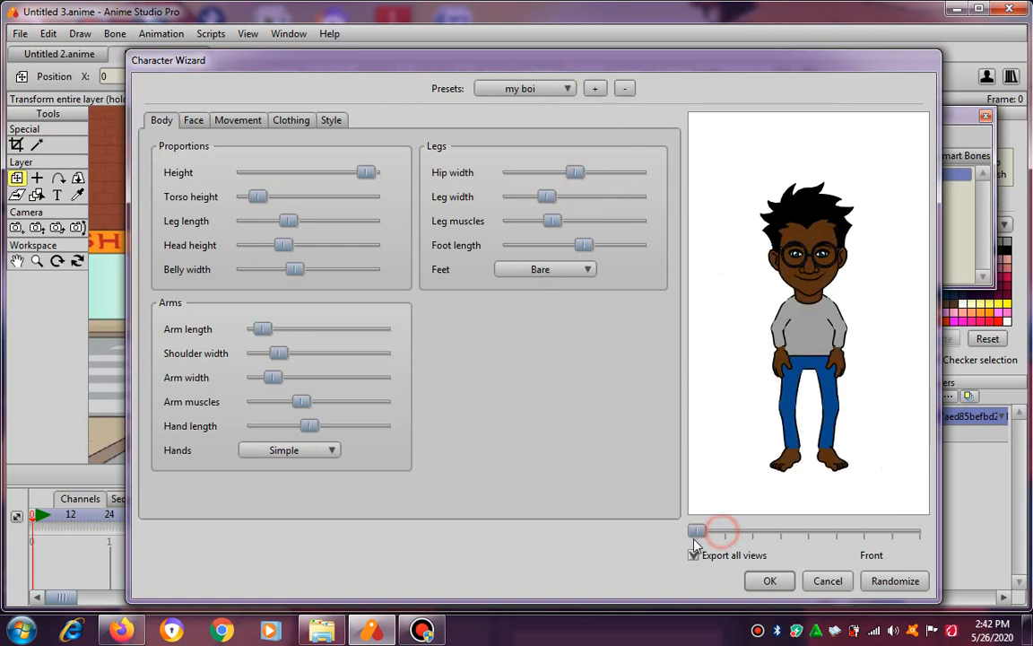
click(758, 584)
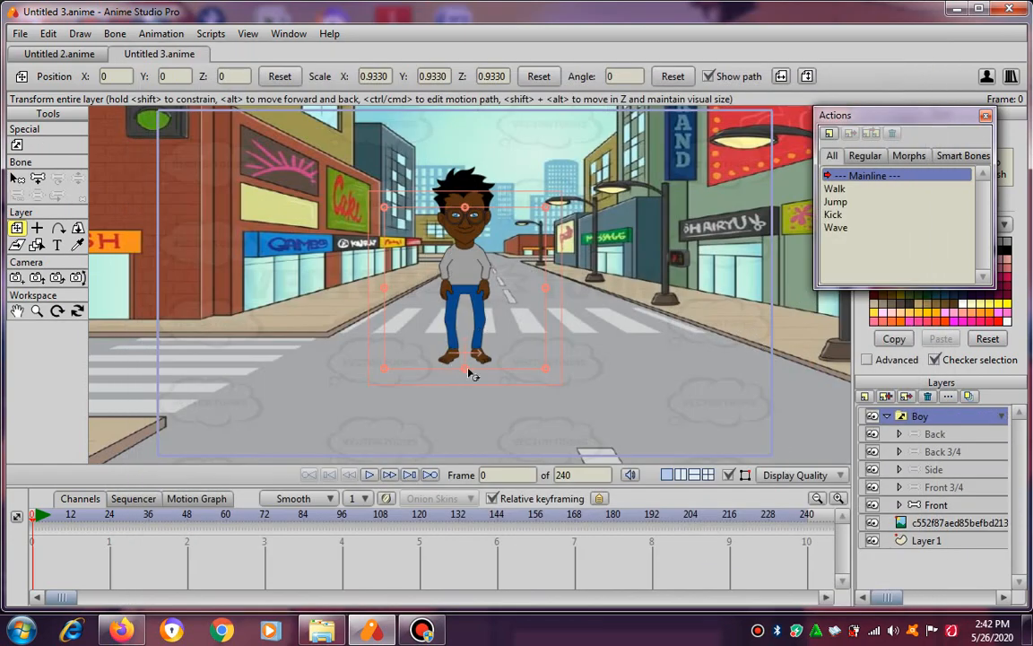
Shrink the new boy to scale X 0.3029, Y 0.2302 and place him at the road's far end, about X 0.14, Y 0.54.
mouse_move(467, 368)
mouse_down()
mouse_move(464, 347)
mouse_move(465, 360)
mouse_up()
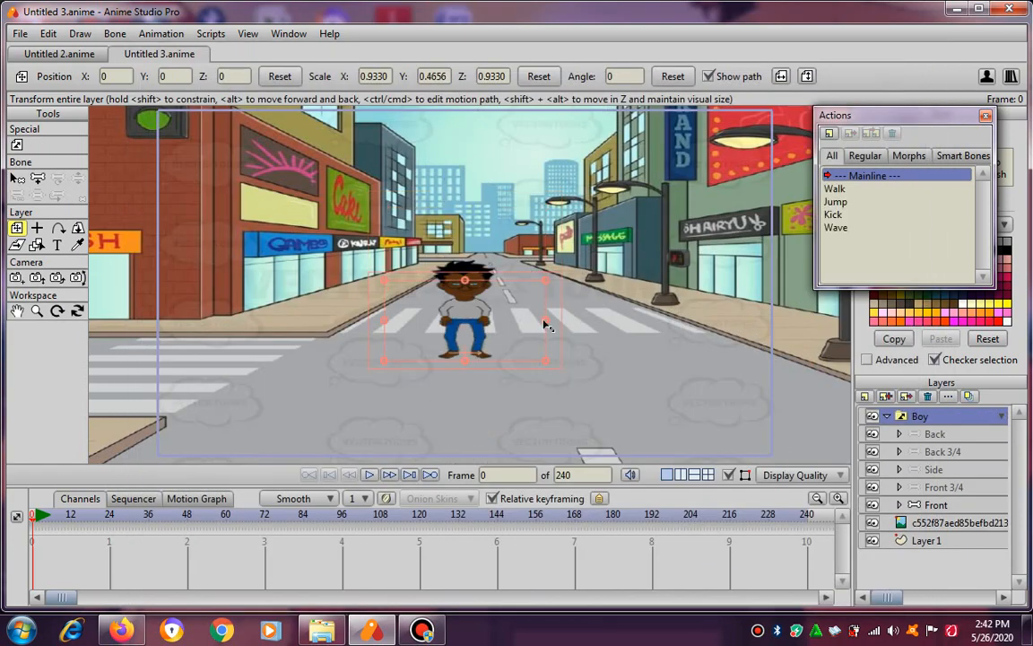
drag(547, 325, 496, 231)
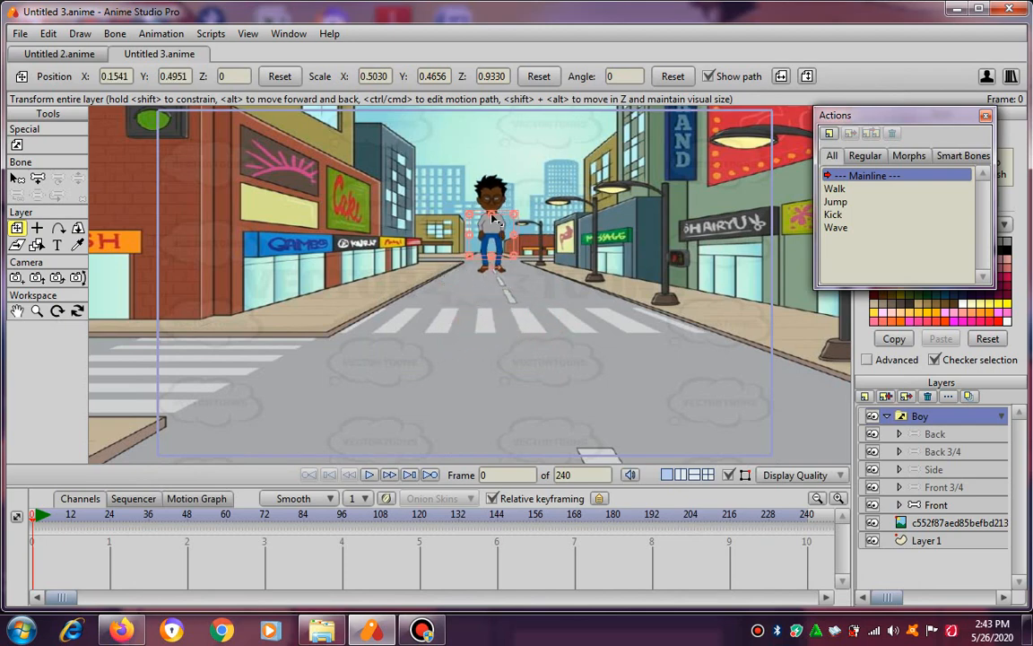
scroll(497, 224, up, 3)
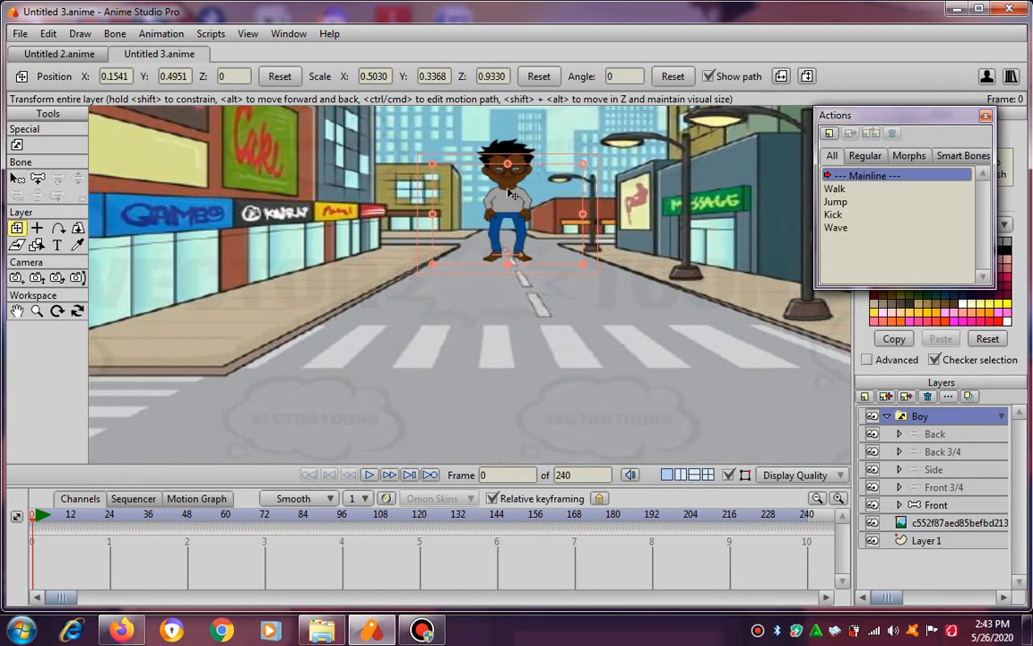
drag(510, 168, 508, 178)
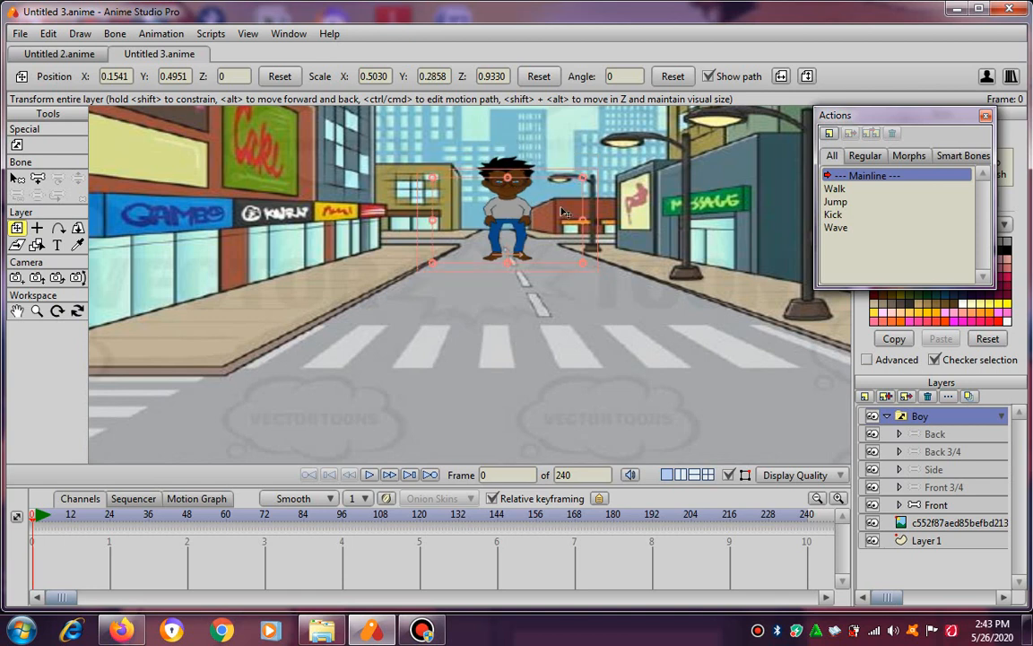
drag(590, 233, 556, 231)
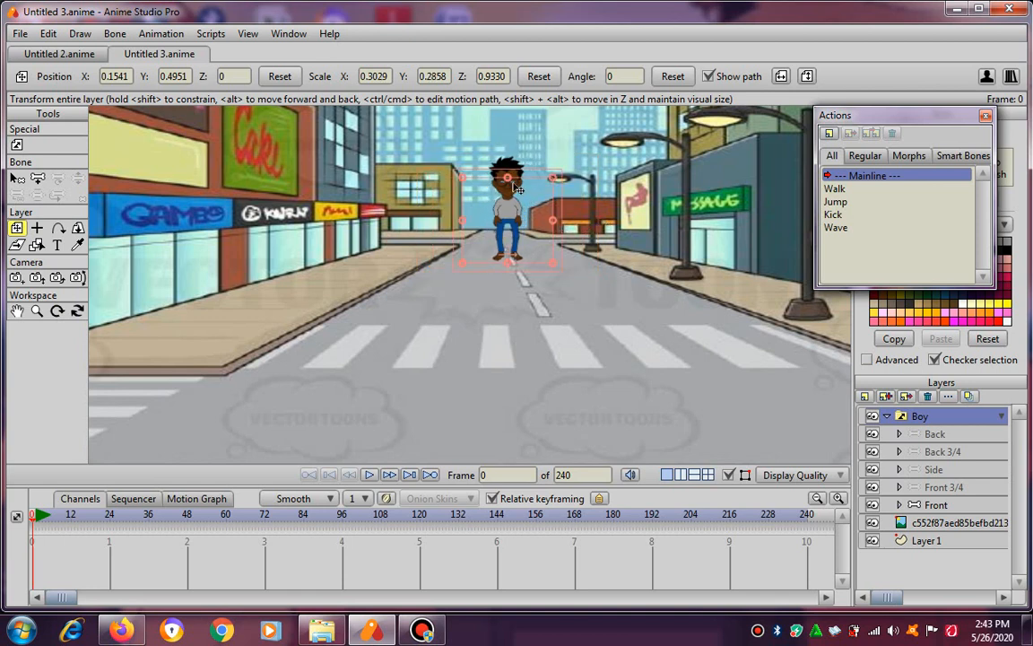
mouse_move(512, 183)
mouse_down()
mouse_move(505, 209)
mouse_move(502, 195)
mouse_up()
scroll(557, 270, down, 4)
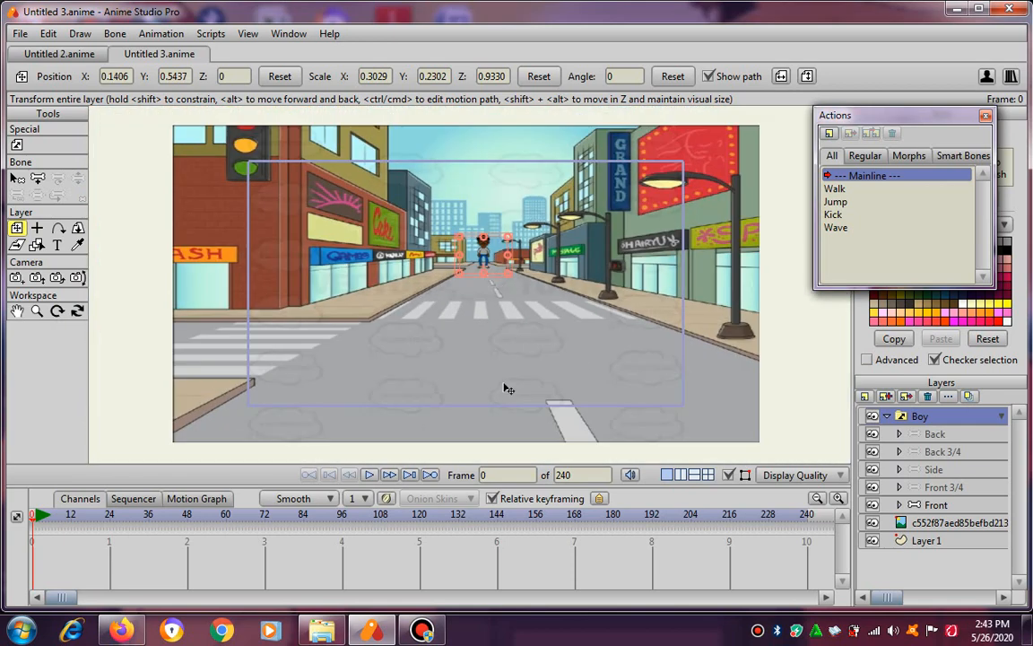
Set the animation length to 5000 frames and insert the Walk action as a reference at frame 1.
click(836, 188)
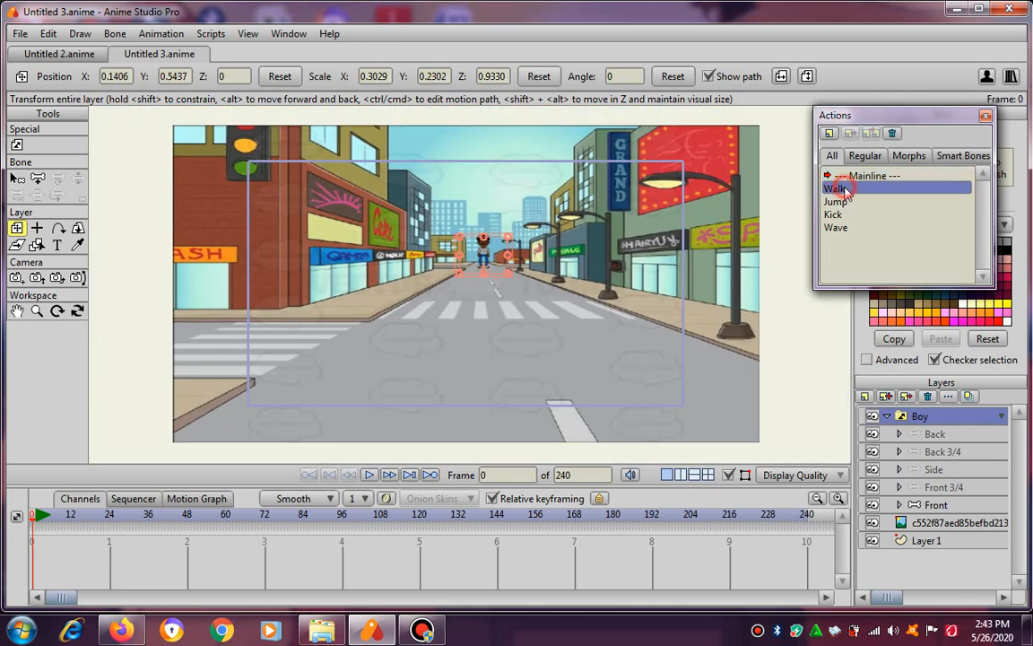
click(389, 474)
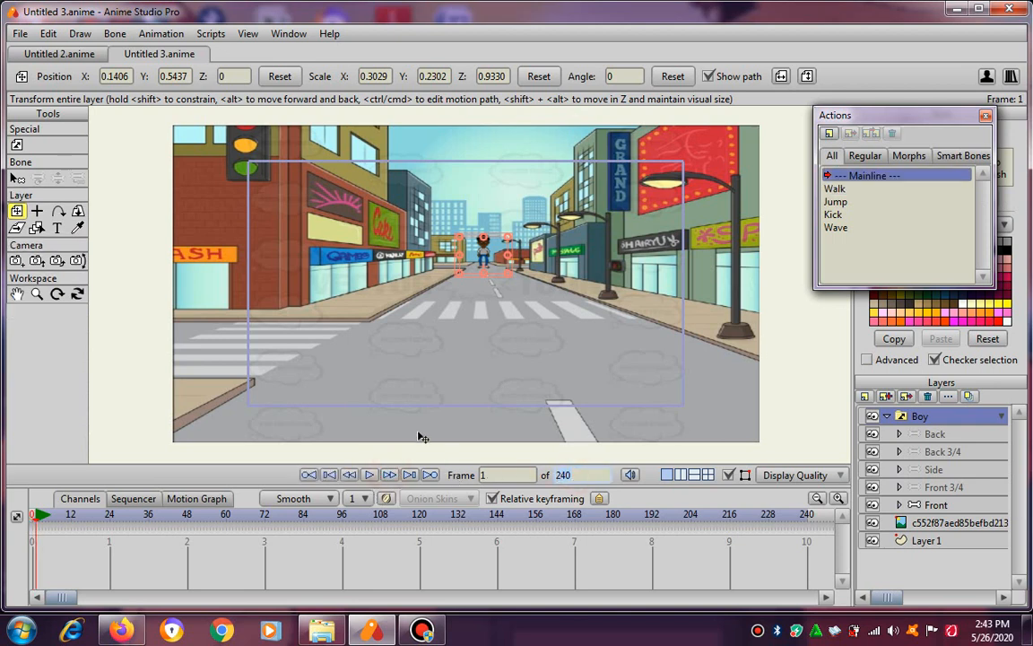
text(000)
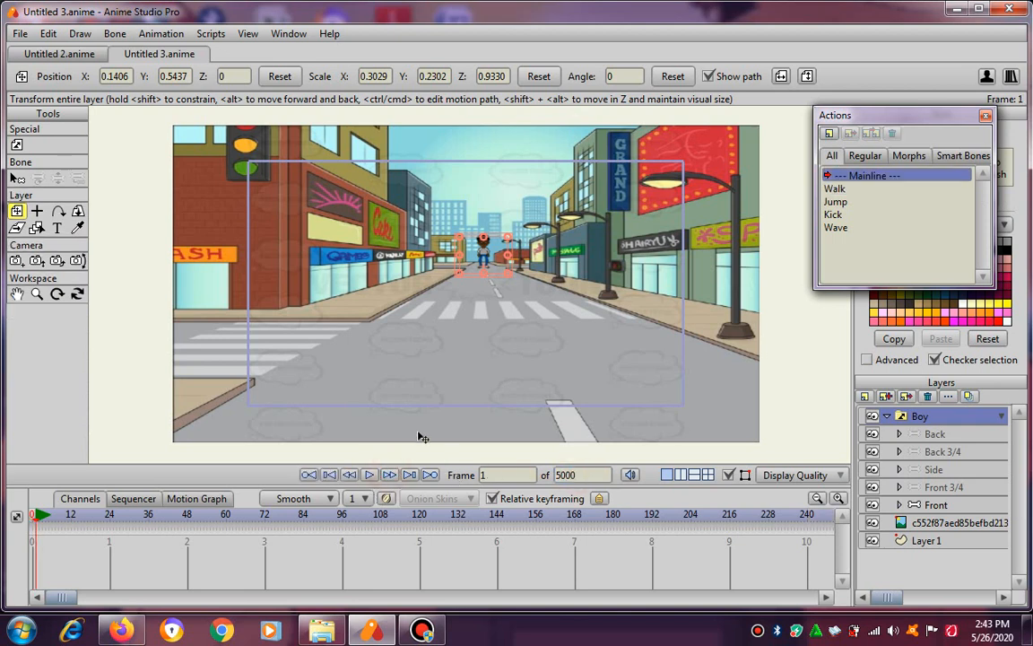
click(835, 188)
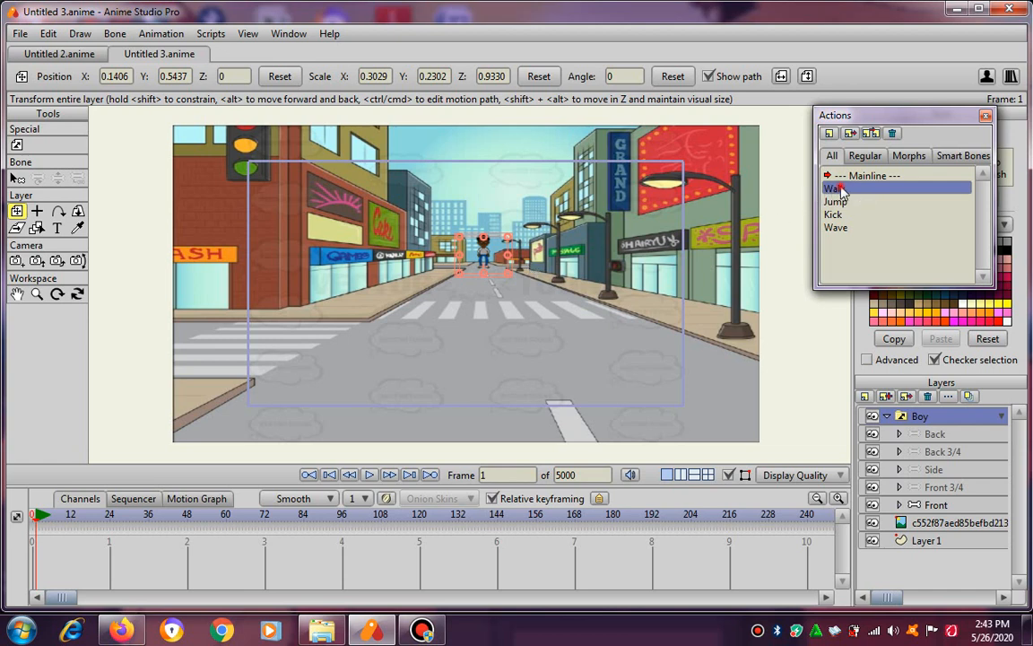
click(851, 135)
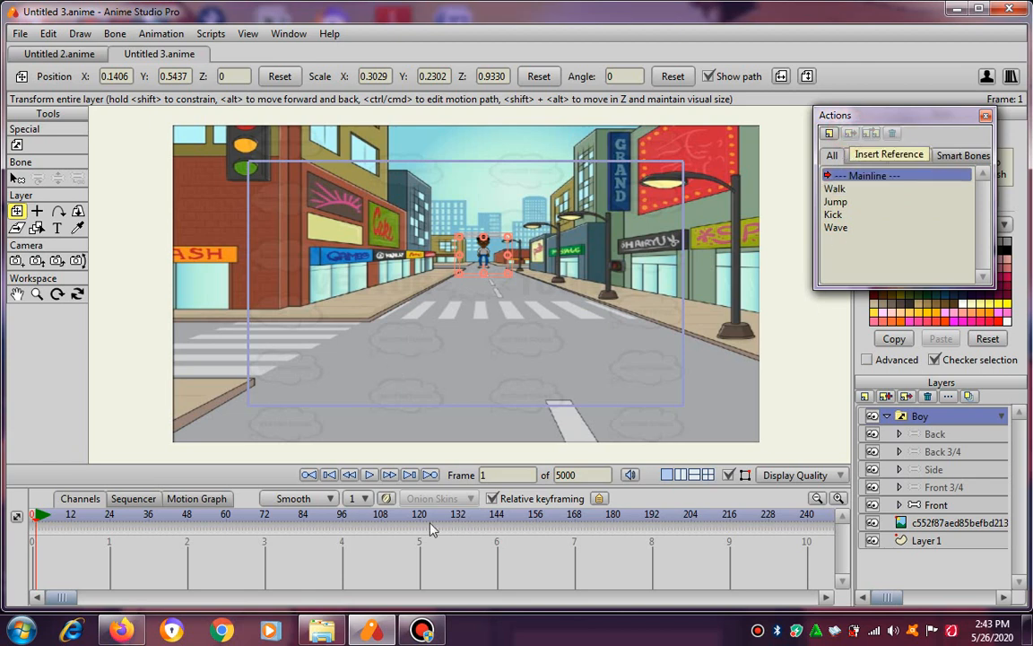
Try recording the boy's movement down the road during playback, and undo the resulting position keyframes.
click(370, 475)
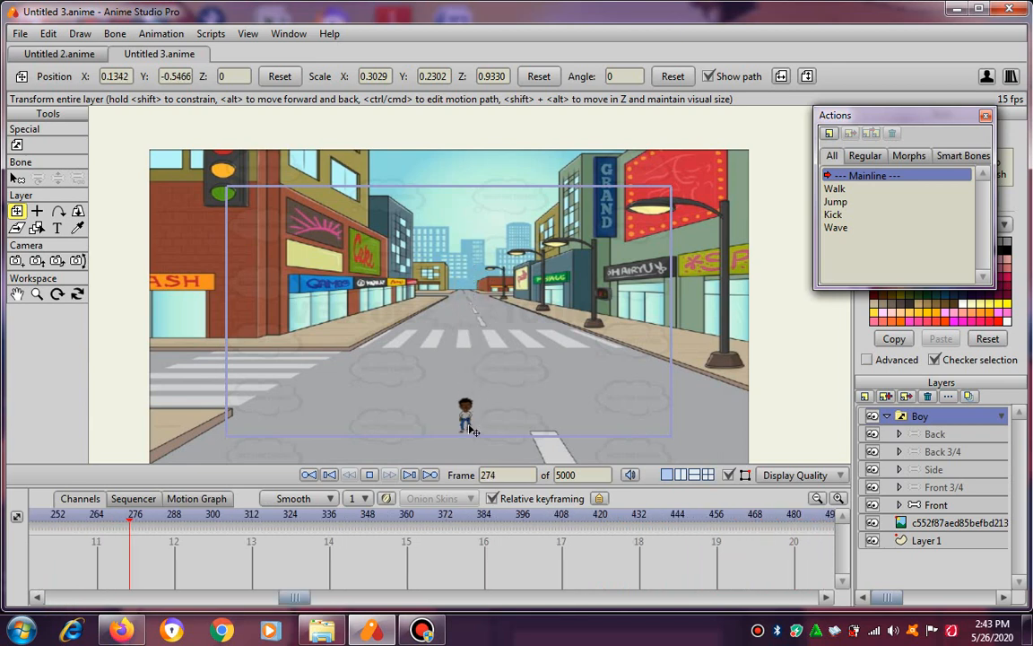
click(369, 475)
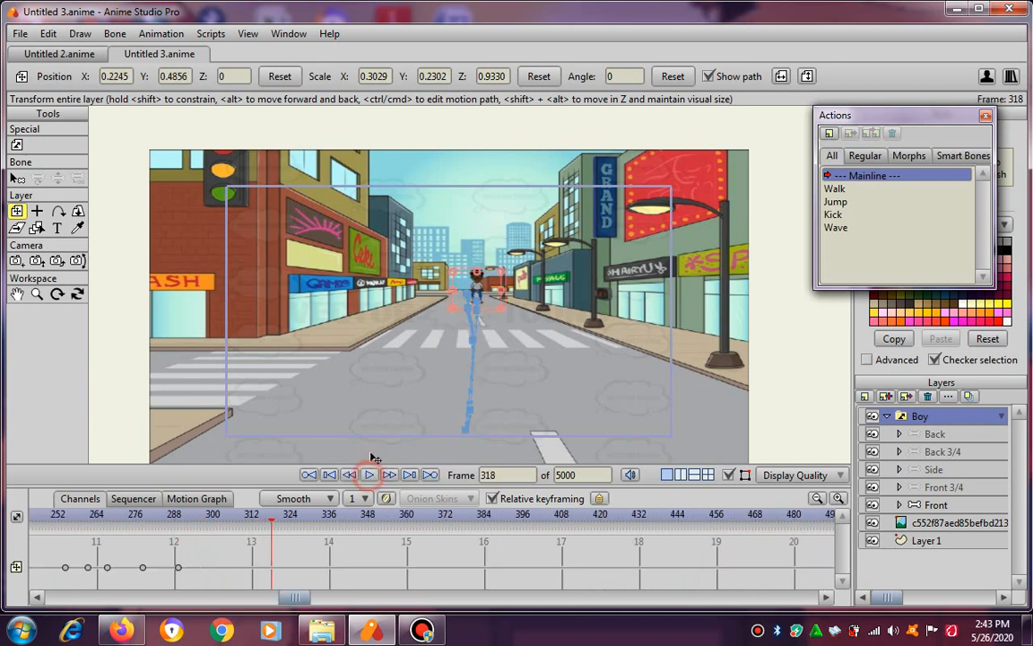
click(49, 33)
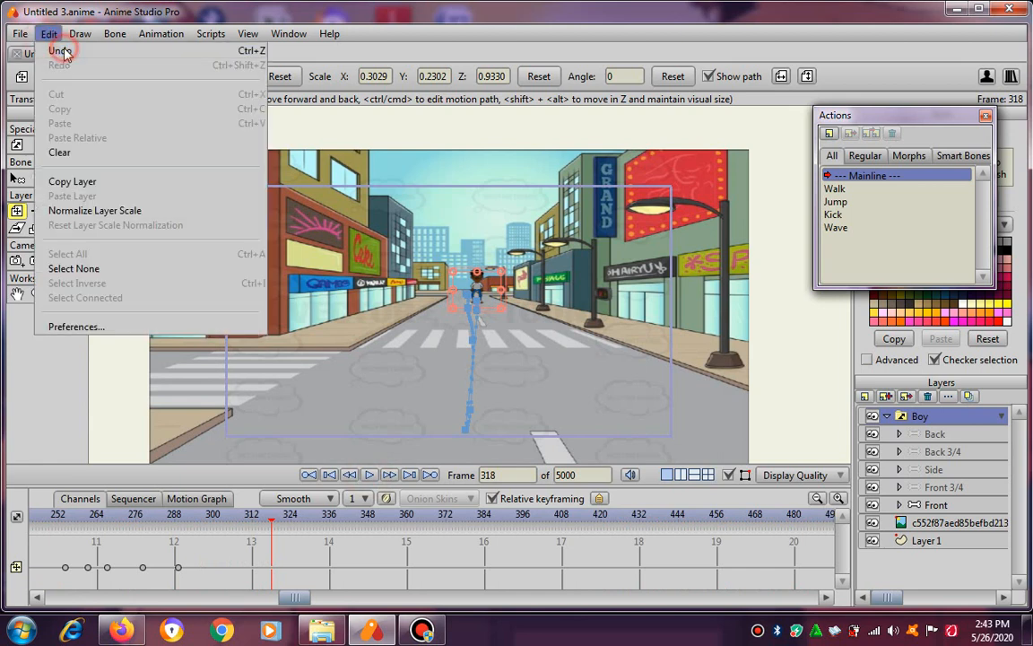
click(59, 48)
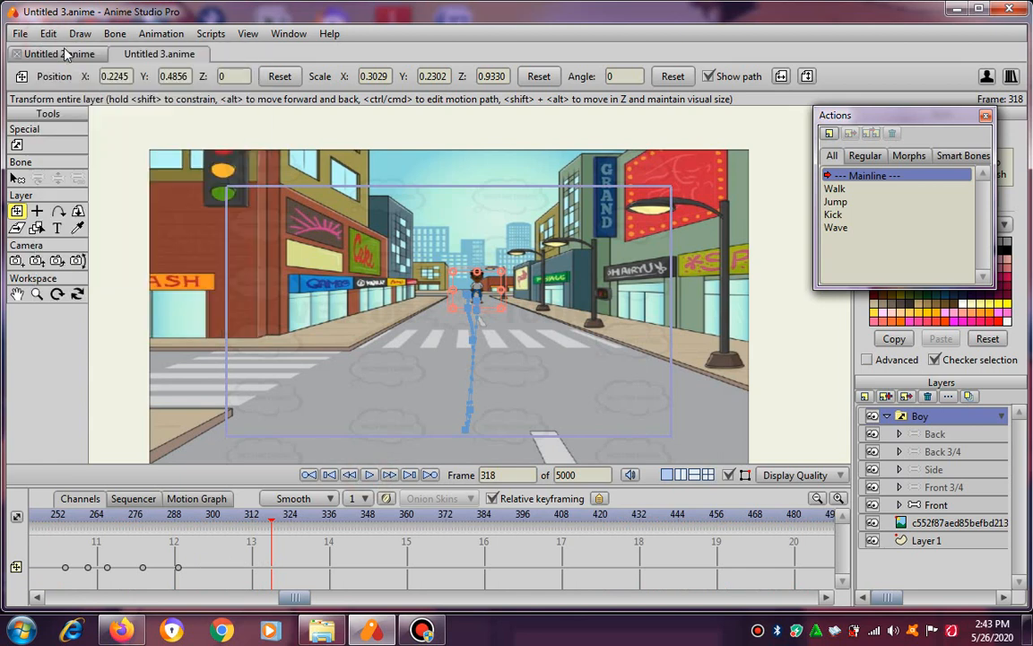
click(474, 408)
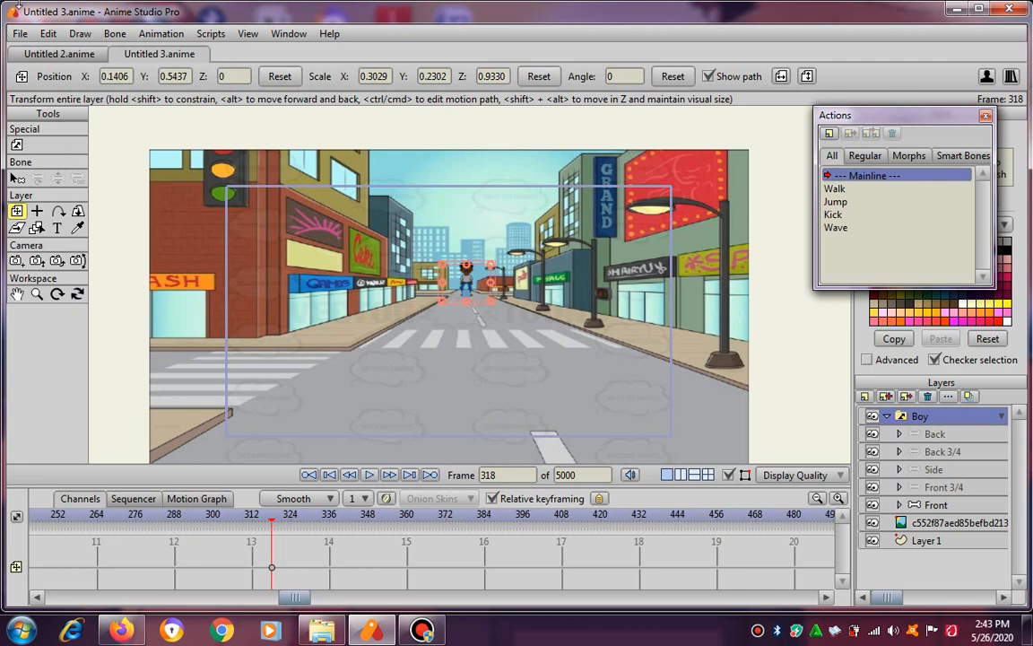
click(43, 35)
click(55, 49)
Enlarge the timeline area and, at frame 360, move the boy down the road to about X 0.18, Y -0.42.
drag(301, 597, 170, 597)
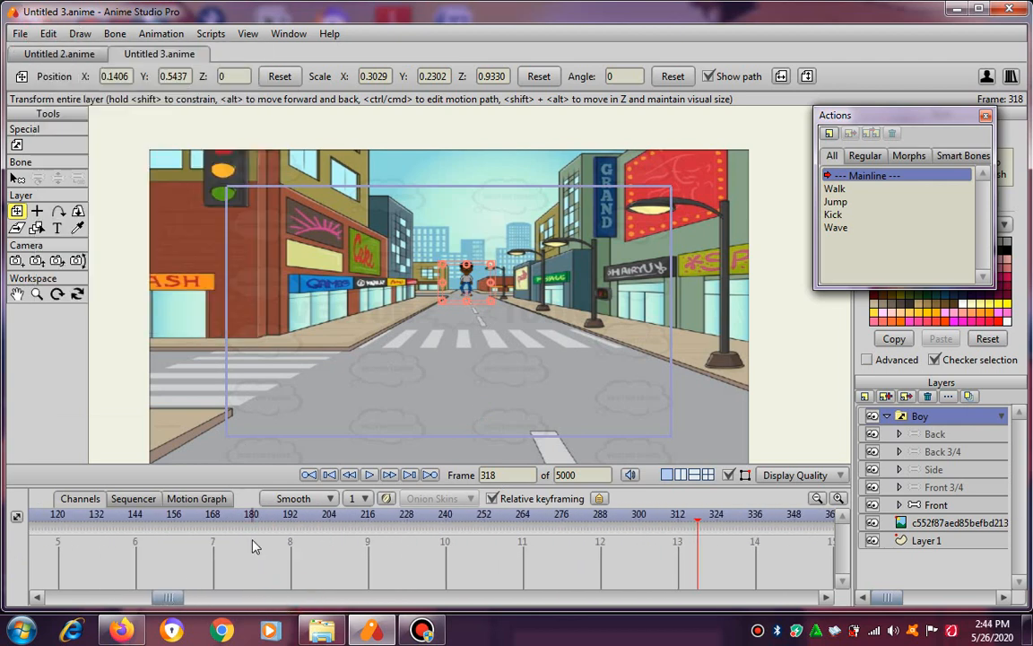
drag(264, 485, 269, 395)
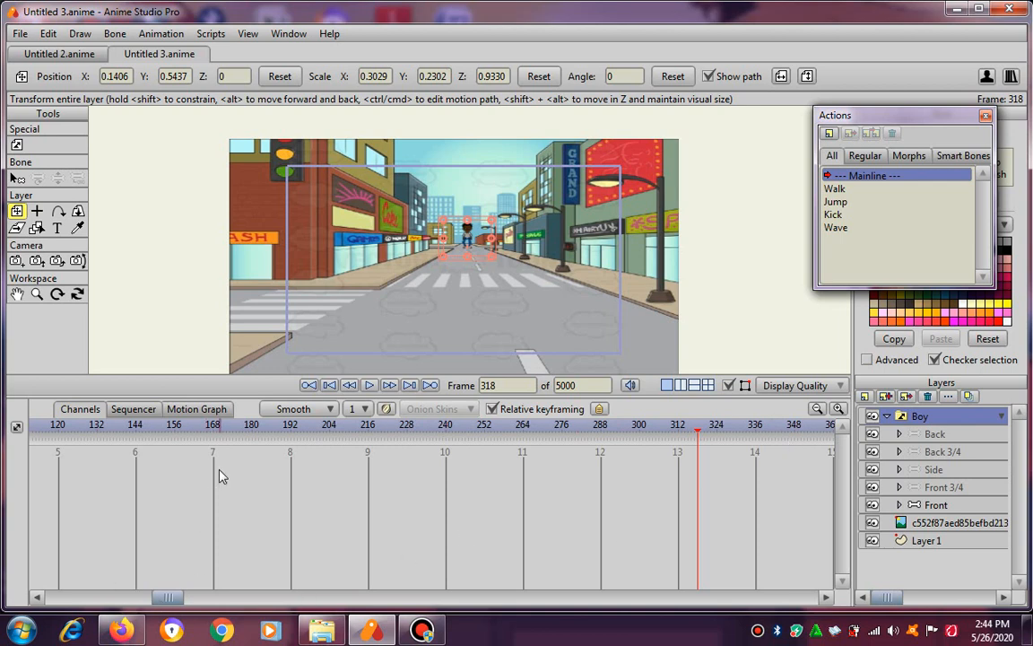
drag(170, 599, 197, 600)
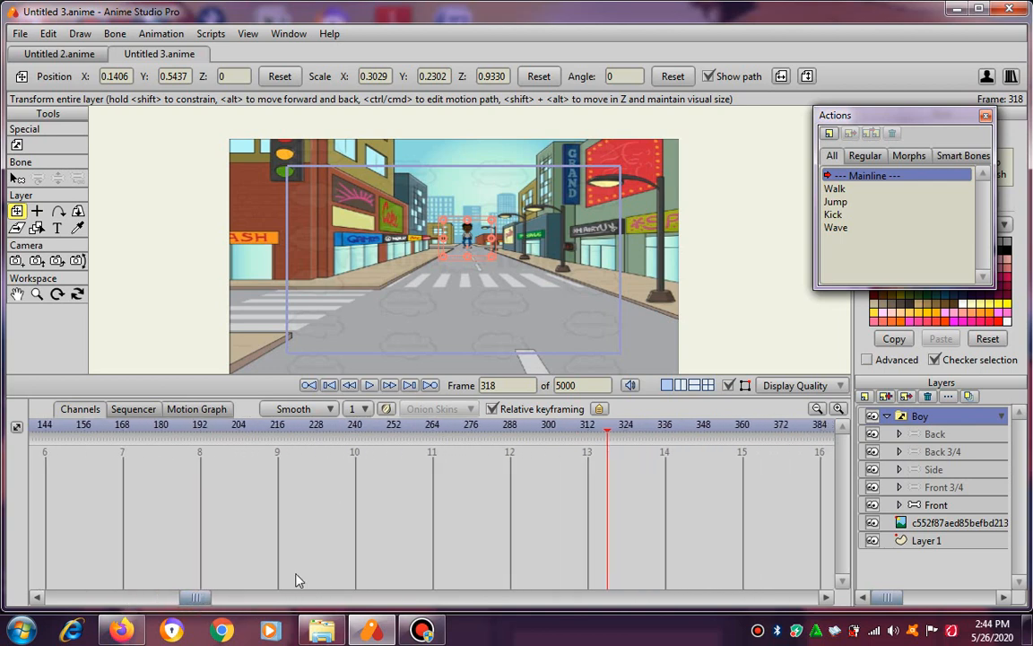
click(741, 431)
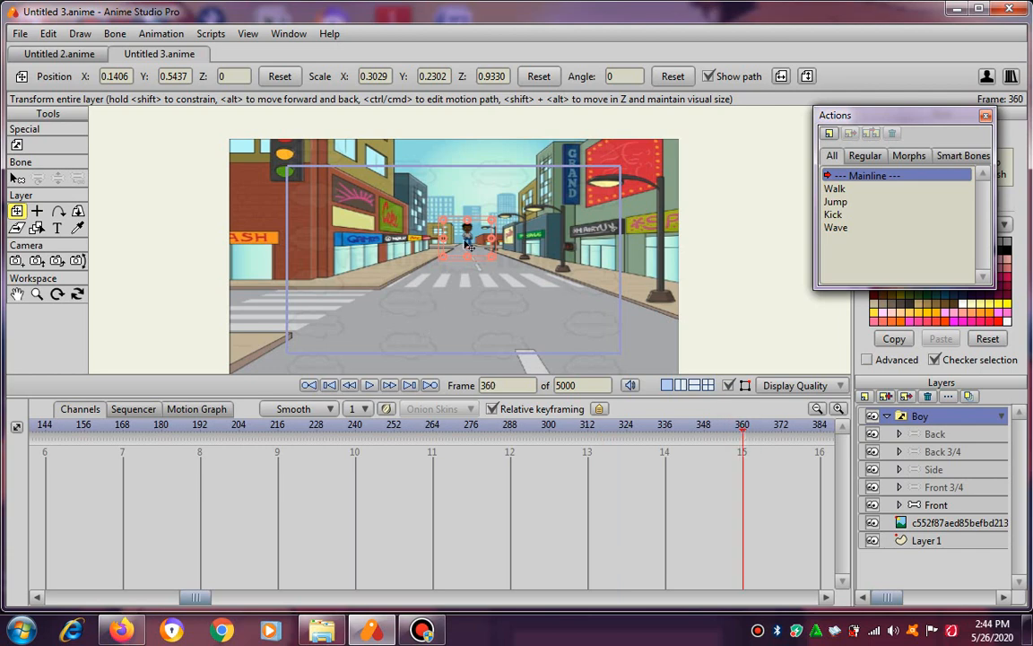
drag(466, 242, 476, 336)
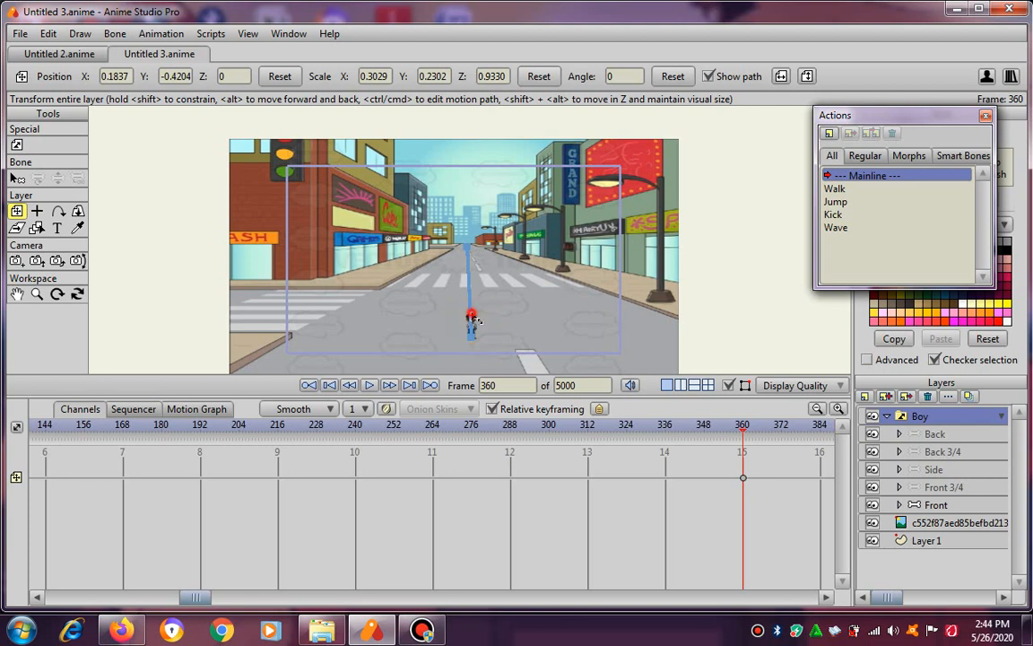
Enlarge the boy at frame 360 to about scale X 1.26, Y 1.32.
drag(472, 314, 480, 259)
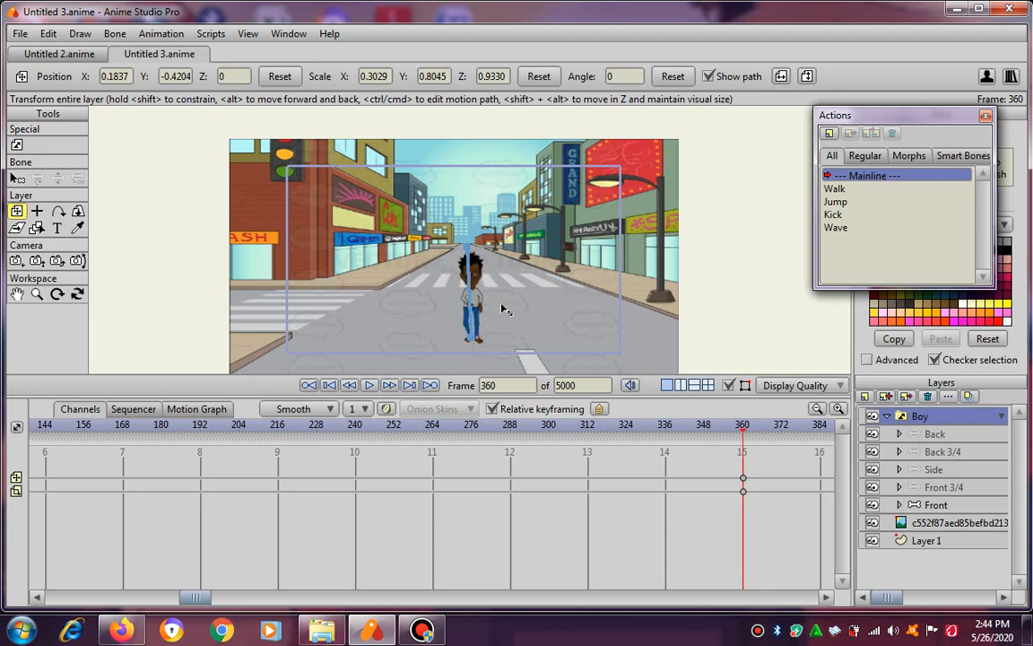
drag(505, 309, 522, 307)
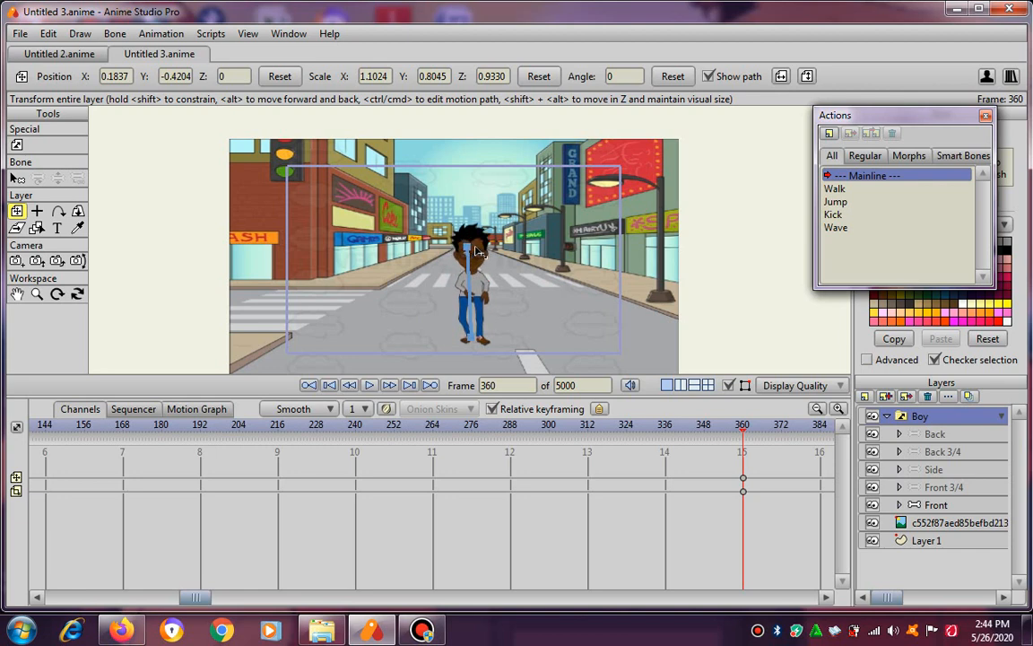
drag(475, 249, 473, 237)
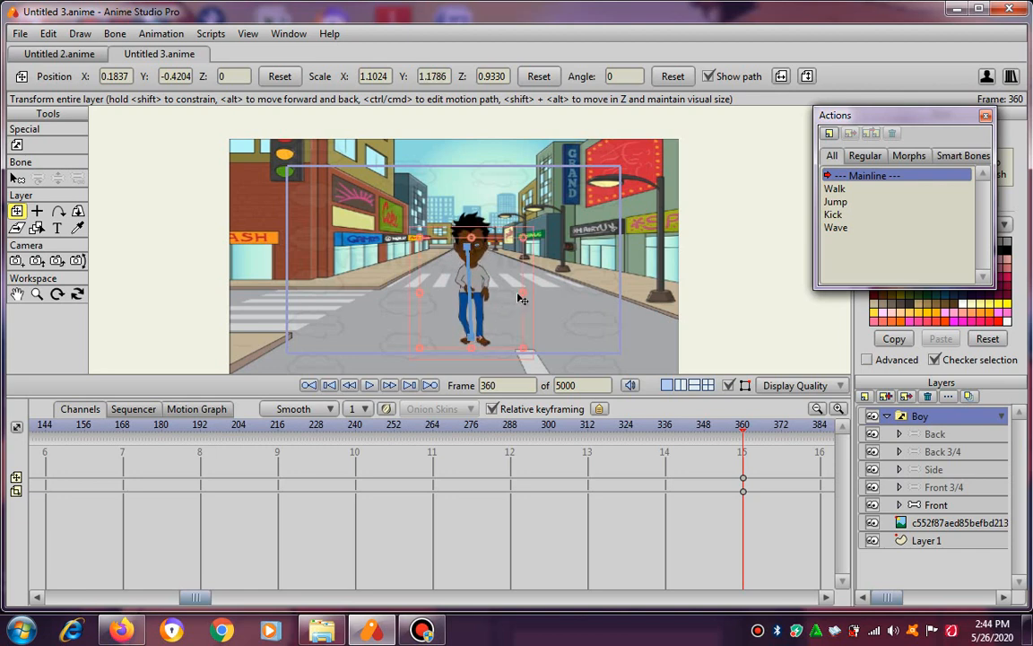
drag(524, 290, 530, 295)
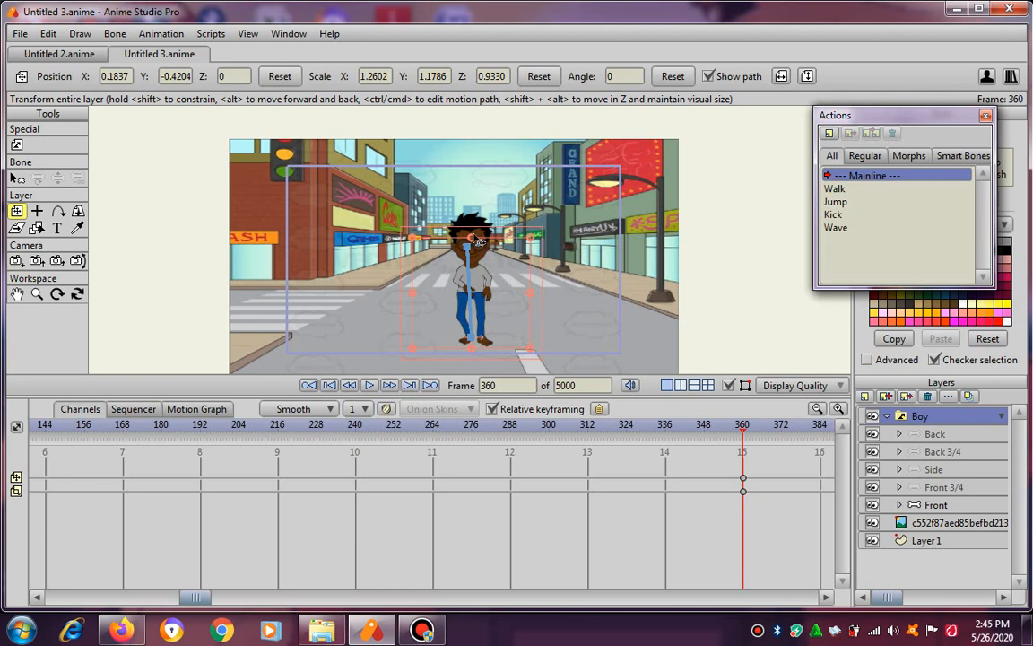
drag(471, 239, 484, 232)
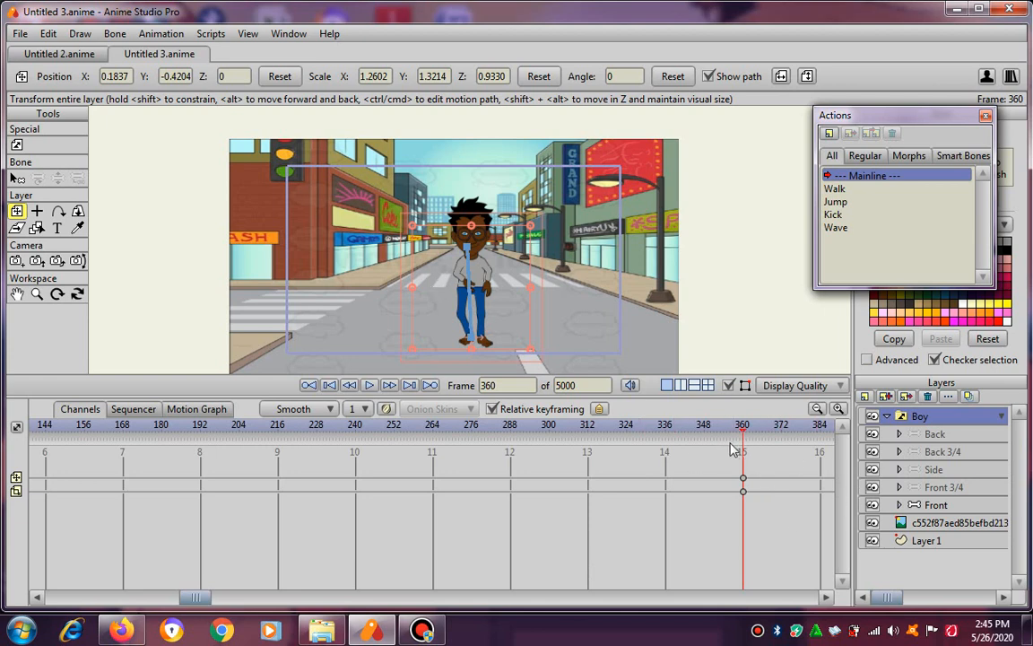
mouse_move(742, 428)
mouse_down()
mouse_move(733, 428)
mouse_move(743, 430)
mouse_up()
Play the boy's approach from frame 0, stop past frame 360, and return to frame 0.
click(329, 386)
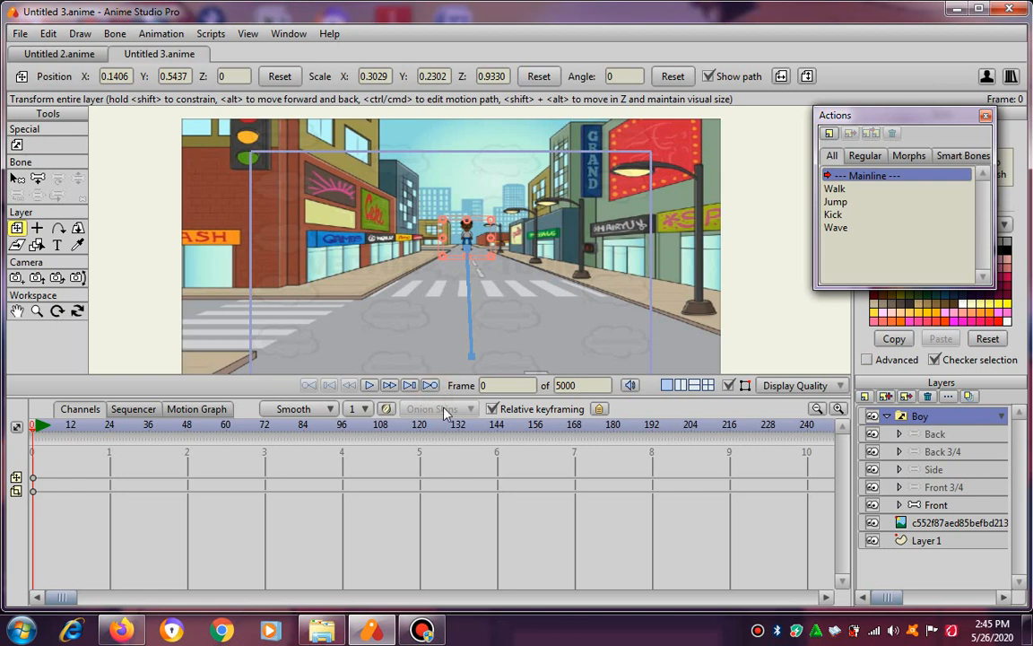
drag(441, 395, 441, 429)
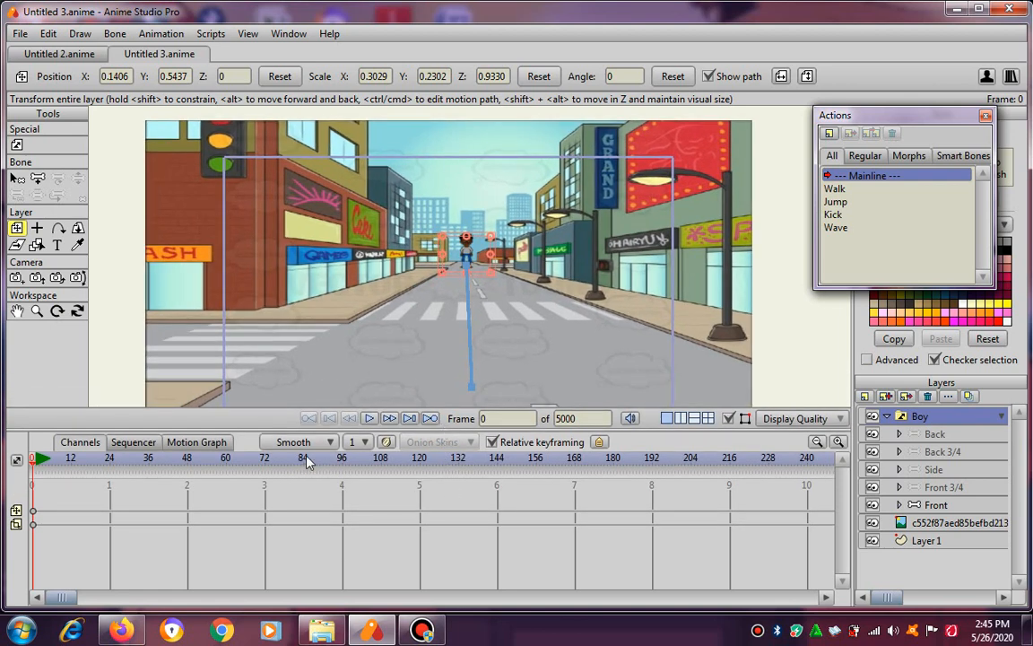
click(371, 419)
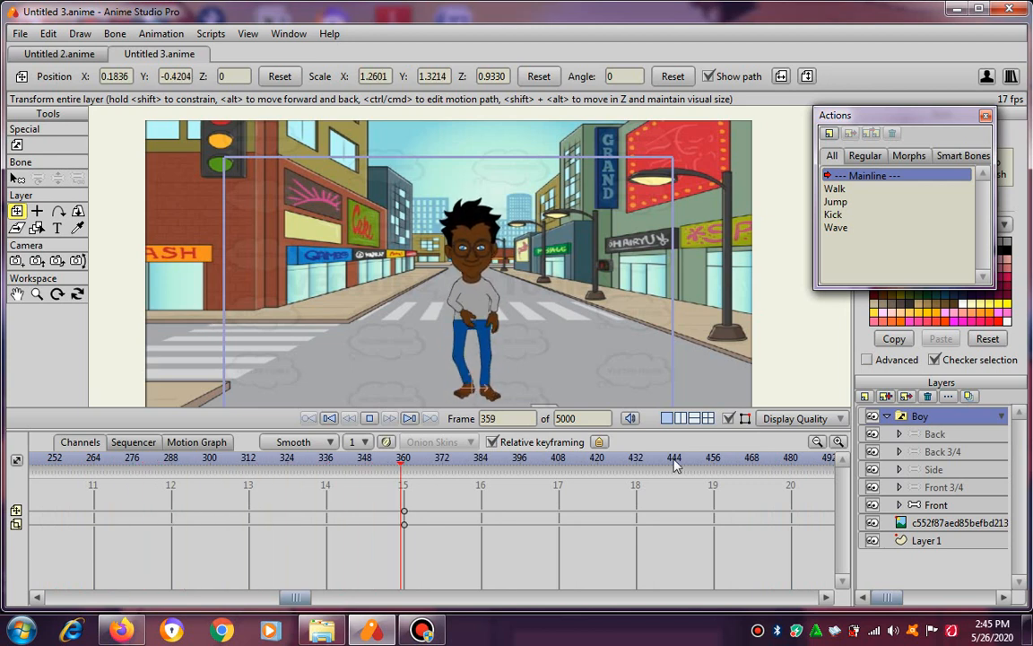
click(372, 419)
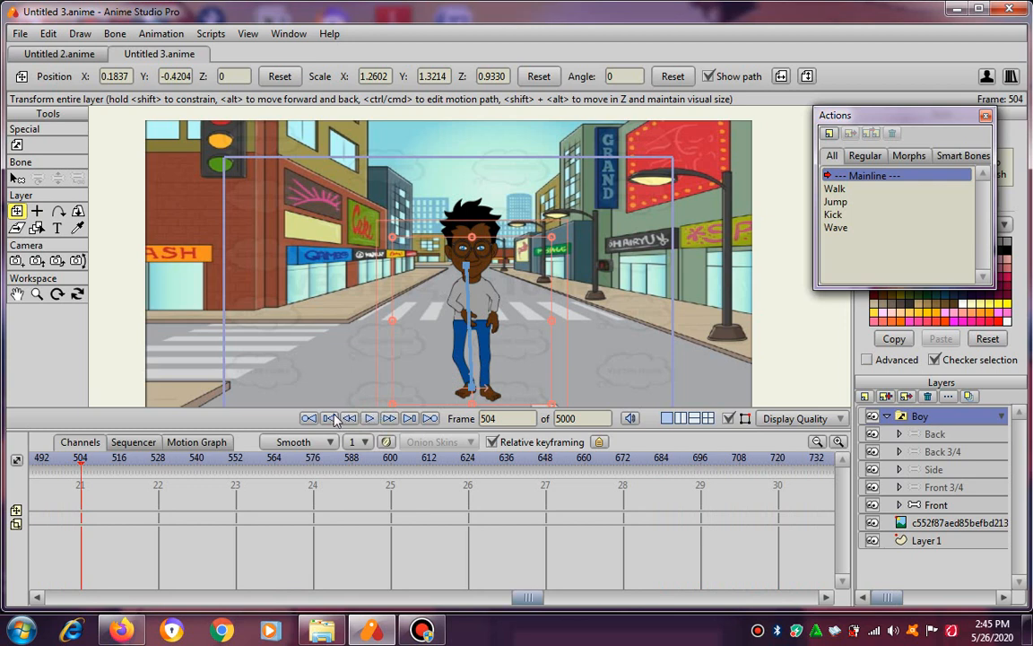
scroll(361, 306, down, 1)
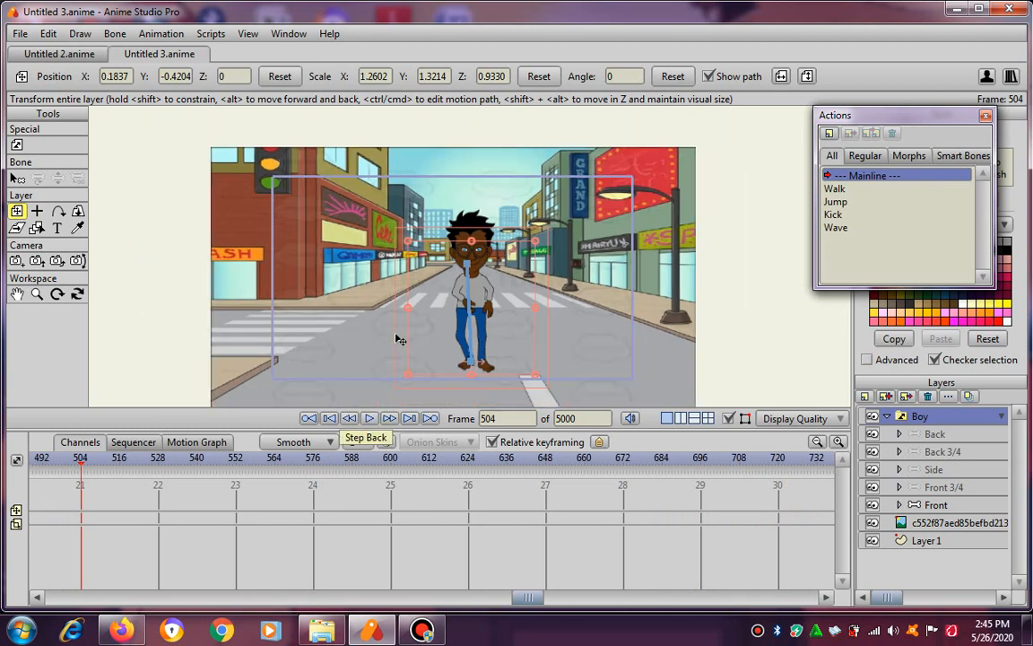
click(331, 420)
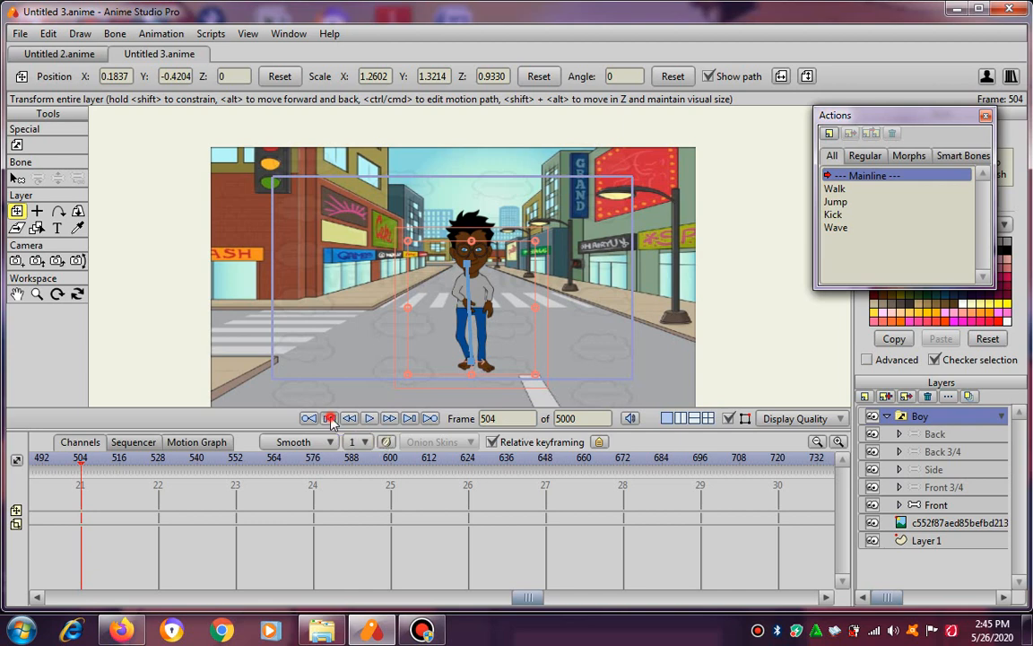
Collapse the Boy layer group and import the livingroom background scene by reference.
click(887, 416)
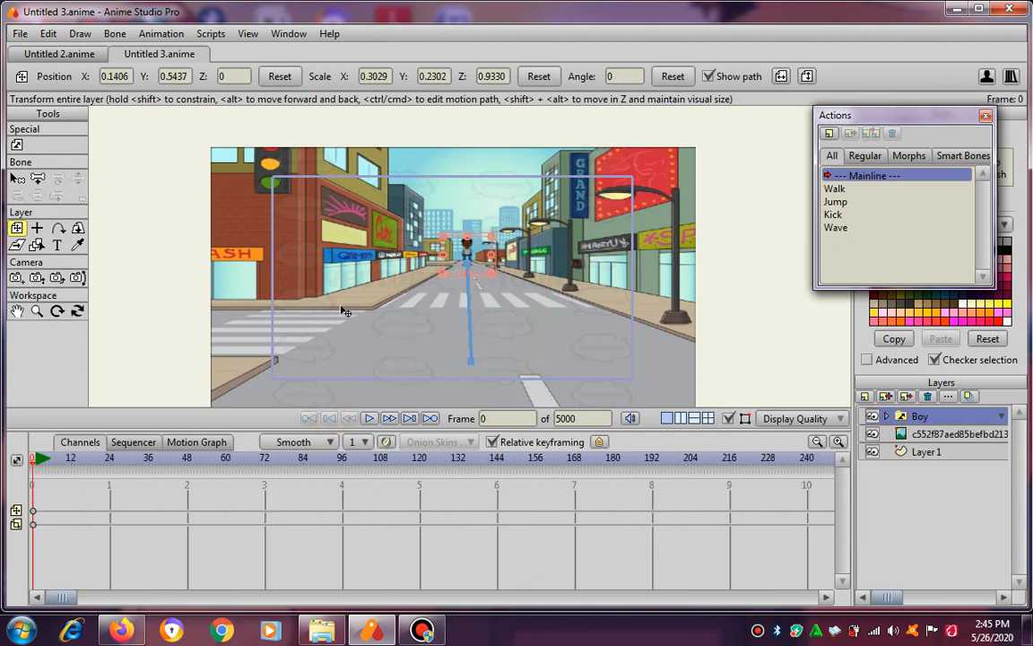
click(19, 33)
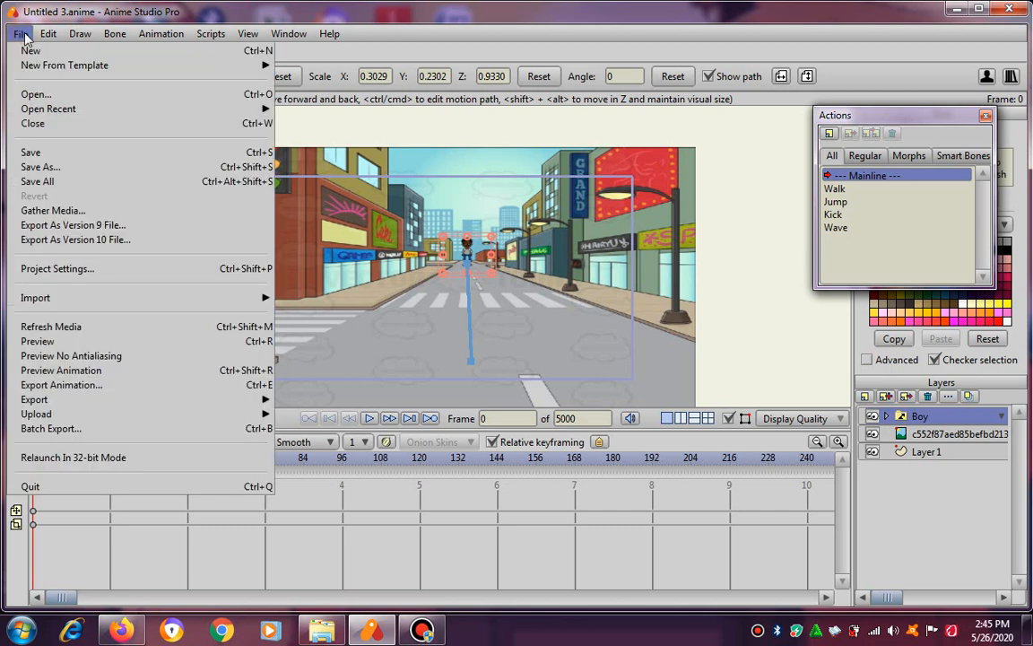
mouse_move(64, 308)
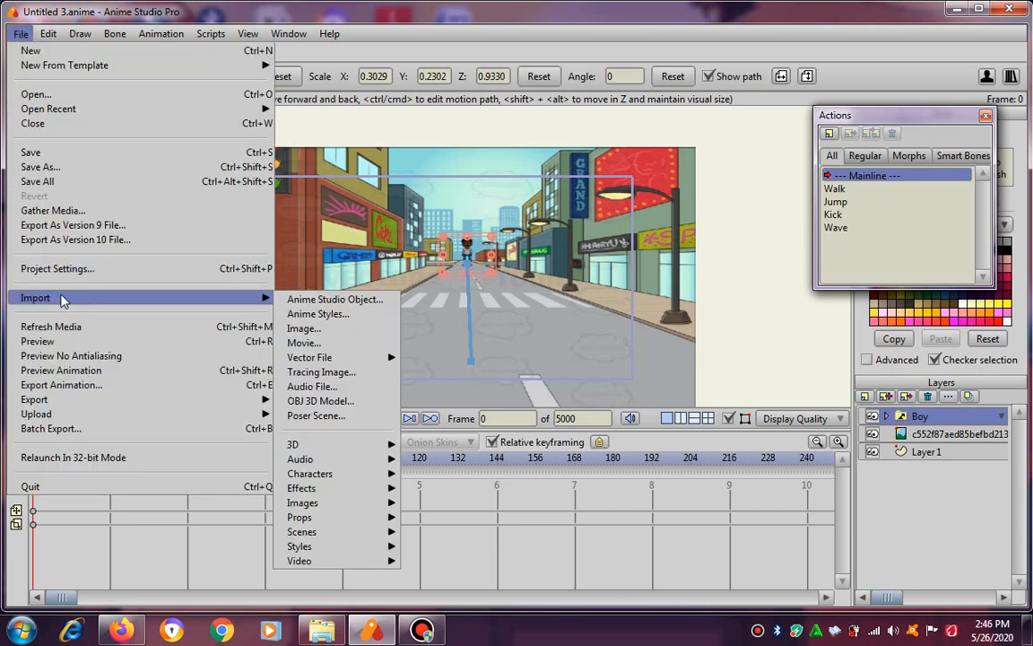
mouse_move(348, 520)
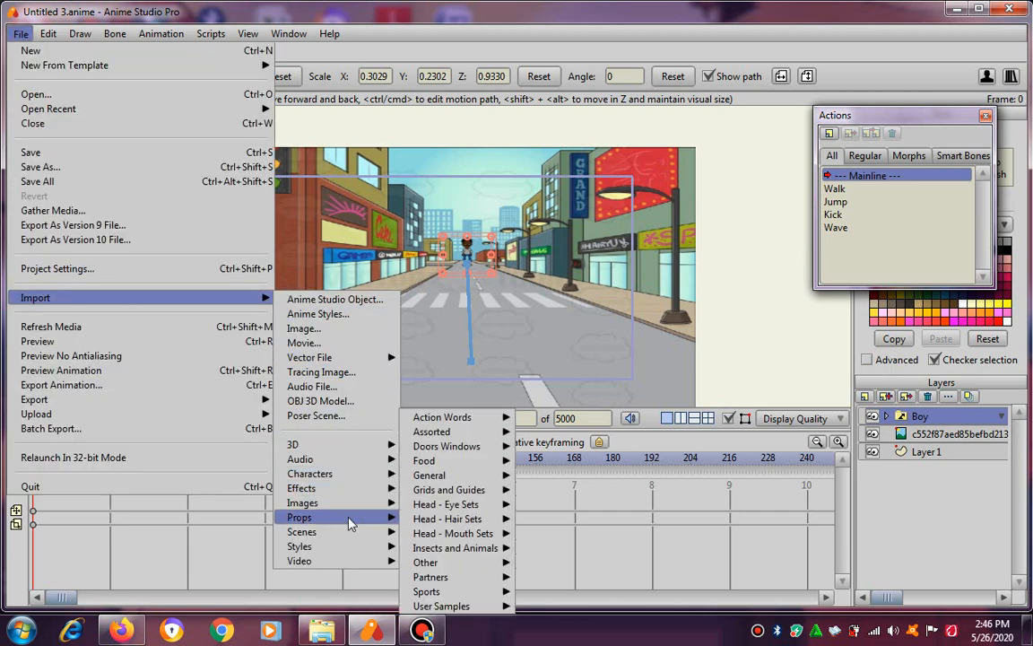
mouse_move(457, 538)
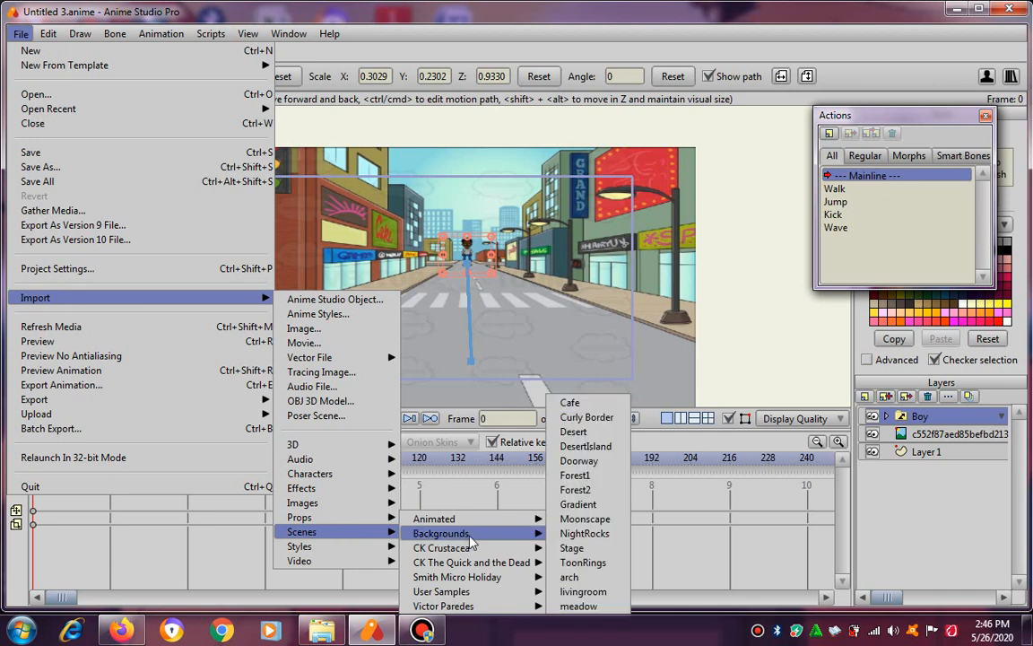
mouse_move(524, 550)
click(583, 592)
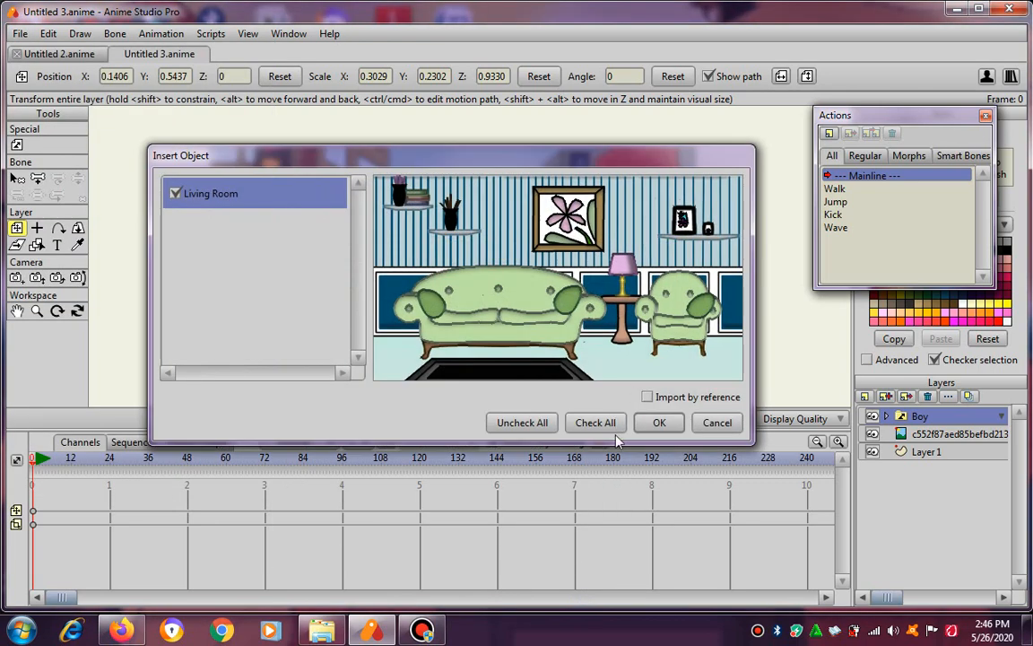
click(648, 396)
click(659, 423)
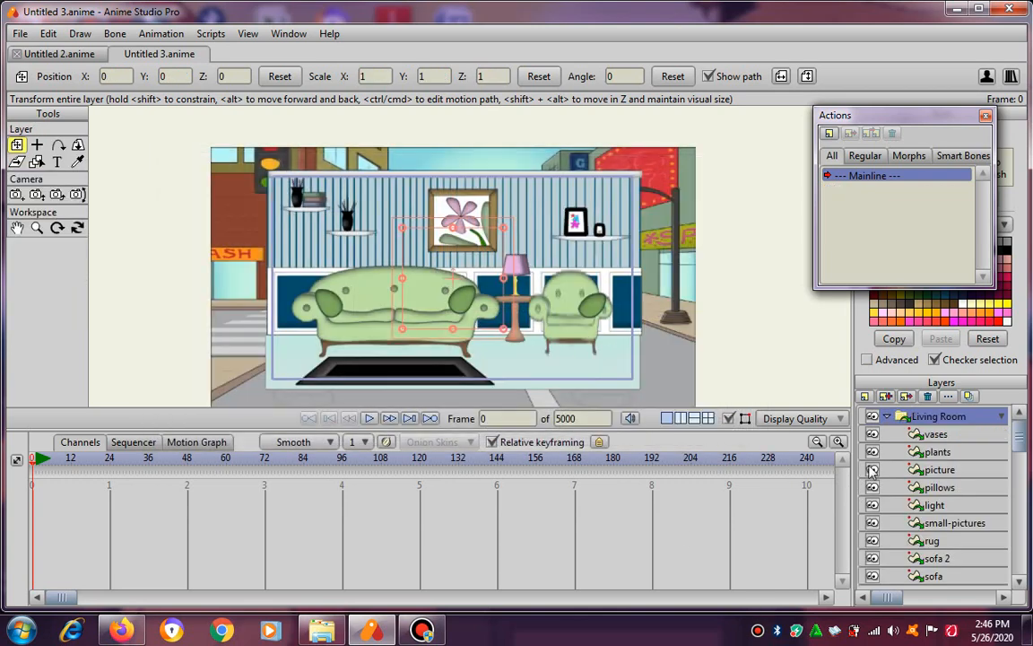
Collapse the Living Room layer group and move the Boy layer above it.
click(886, 416)
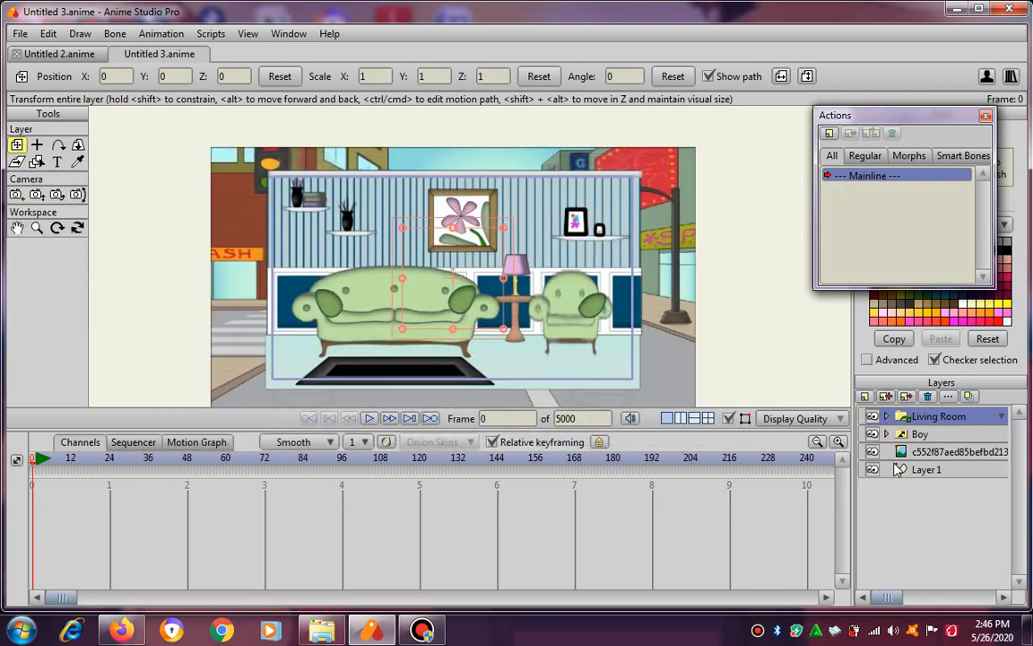
click(940, 436)
click(937, 416)
click(923, 434)
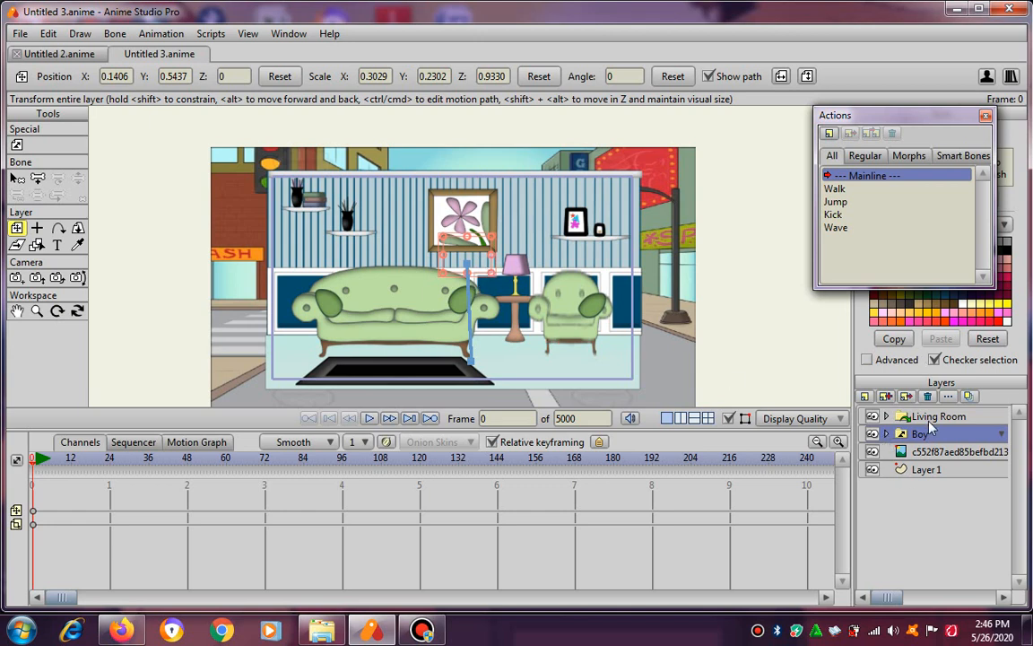
drag(935, 442, 931, 413)
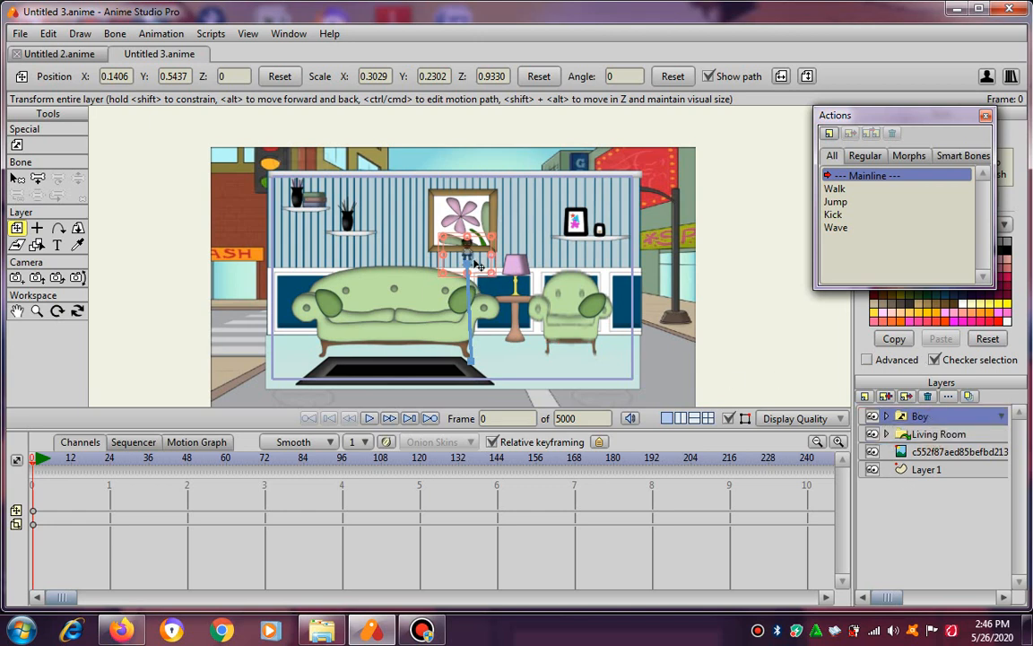
Clear the boy's movement and scale keyframes at frame 360.
scroll(480, 266, up, 3)
scroll(482, 273, down, 4)
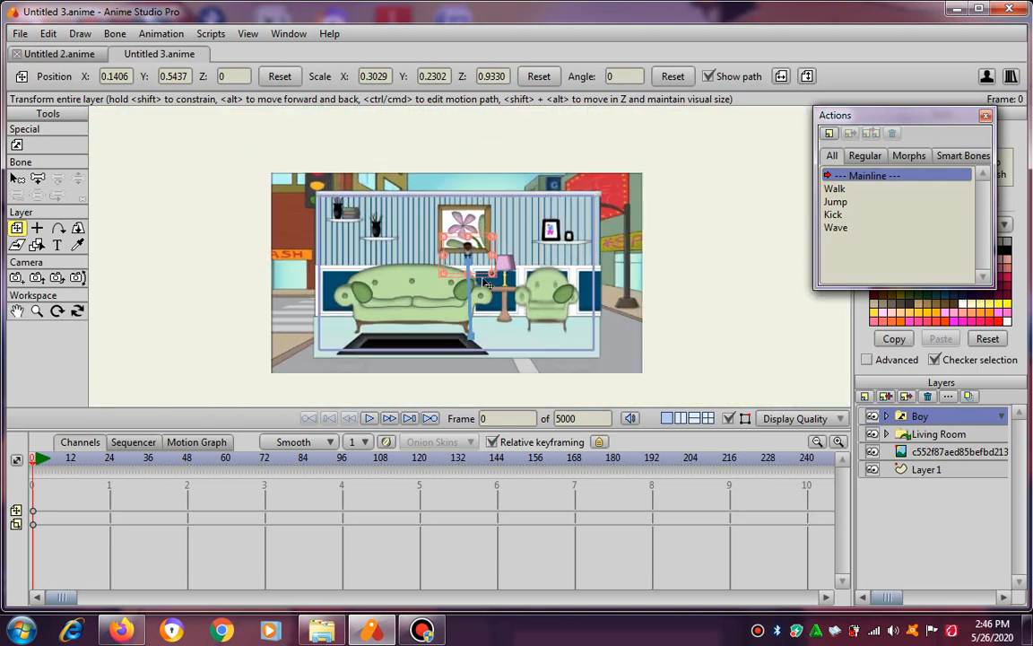
drag(61, 597, 262, 597)
drag(535, 504, 5, 585)
click(49, 34)
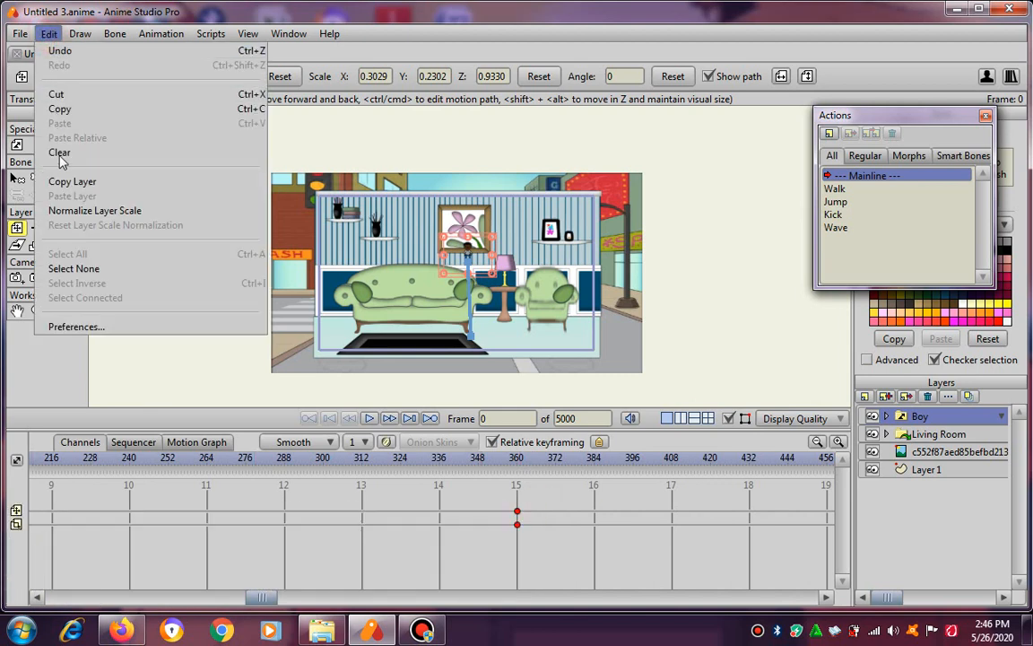
click(58, 148)
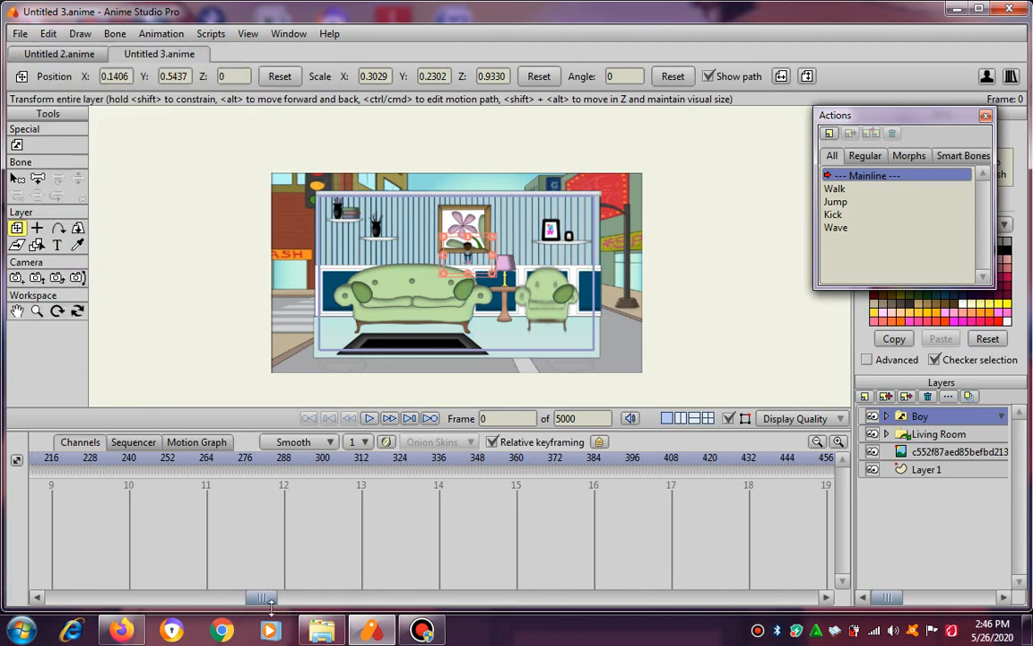
drag(262, 597, 1, 592)
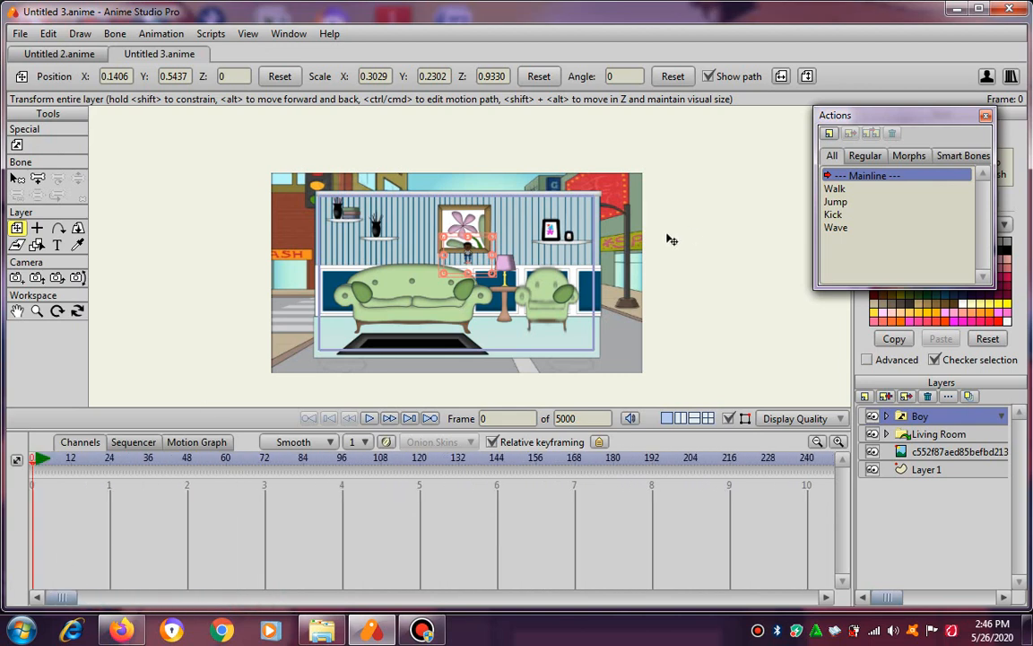
At frame 0, place the boy in front of the sofa at about X -0.33, Y -0.33, enlarged to about scale X 0.97, Y 0.99.
scroll(484, 264, up, 3)
scroll(501, 309, down, 2)
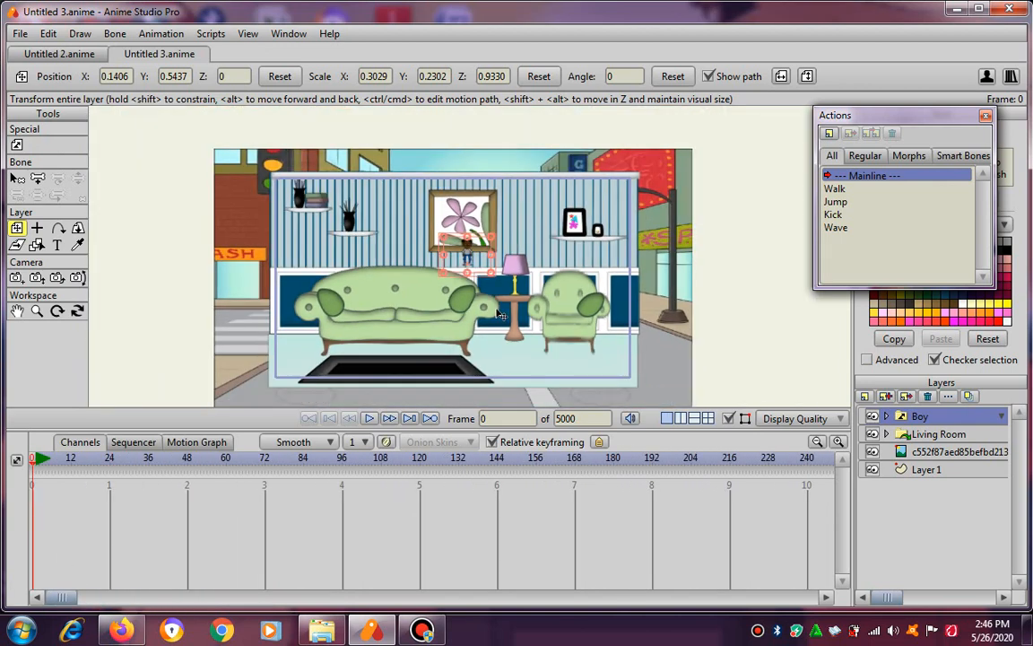
scroll(500, 313, up, 1)
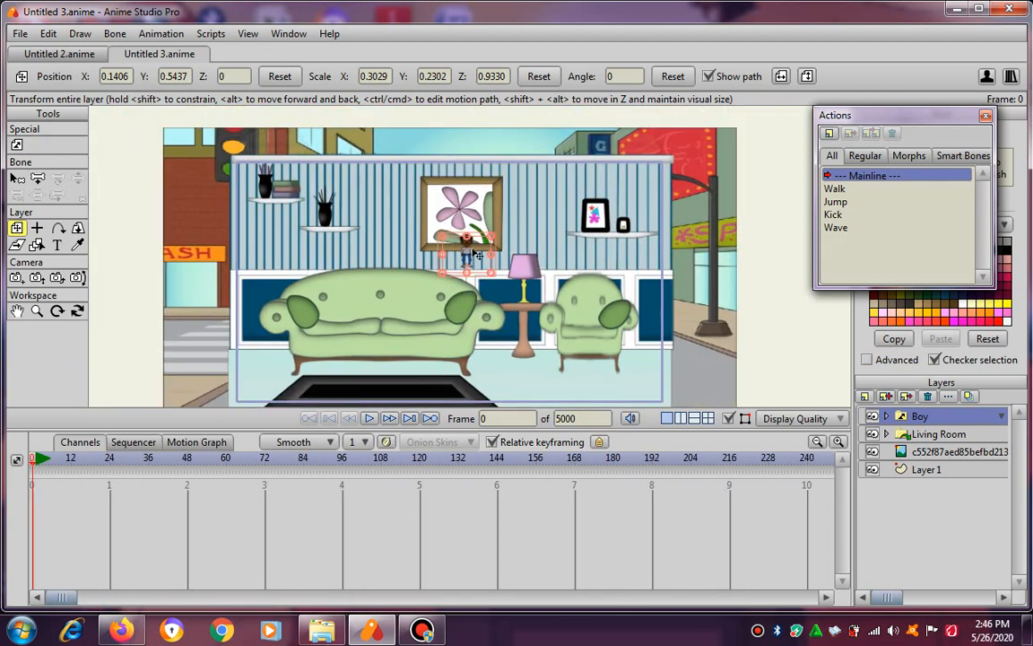
drag(473, 258, 410, 262)
scroll(510, 242, down, 1)
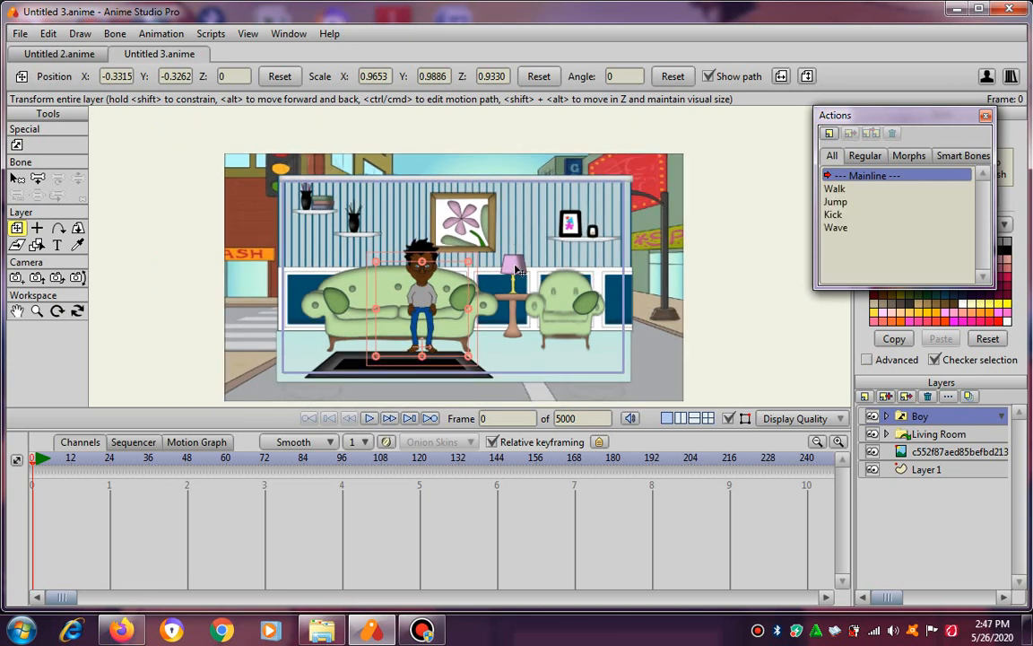
Switch the boy to the Front 3/4 view and shift him onto the rug at about X -0.37, Y -0.42.
drag(572, 331, 535, 259)
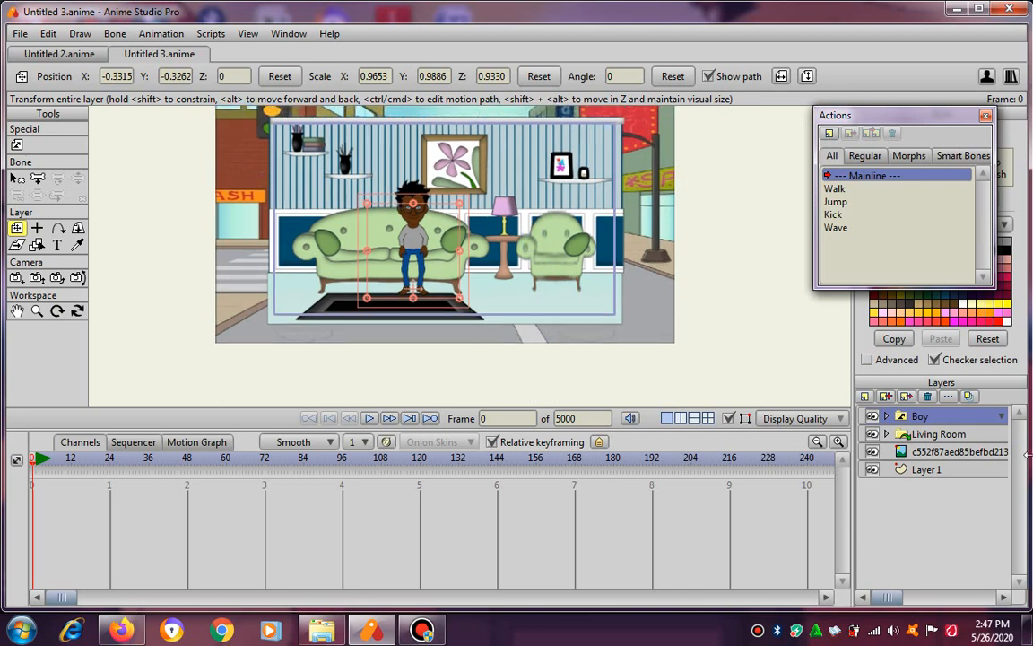
click(1002, 416)
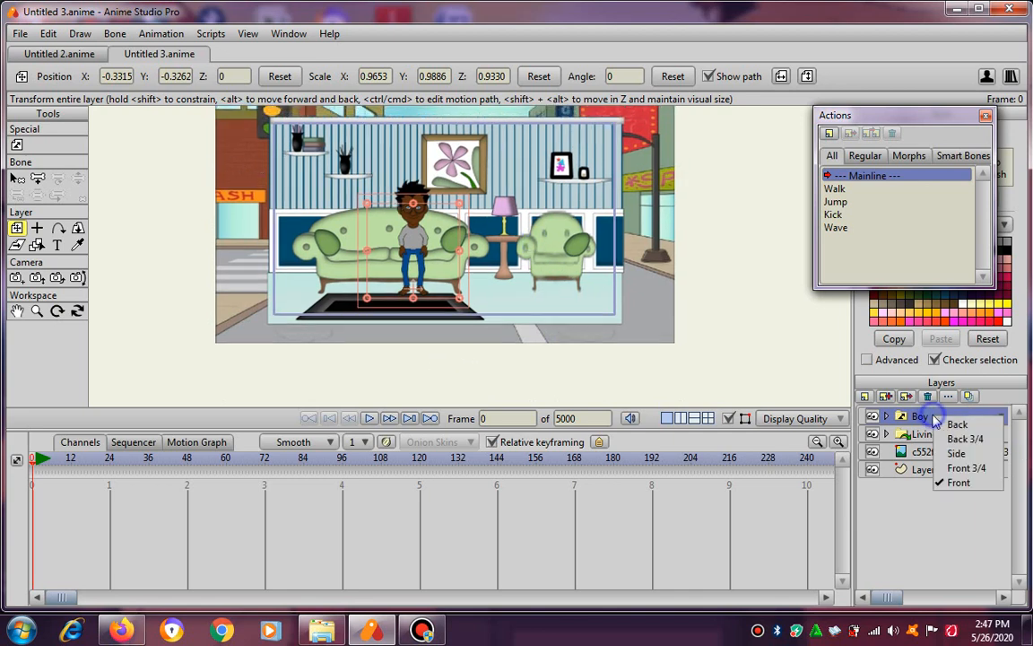
click(977, 468)
scroll(440, 244, up, 2)
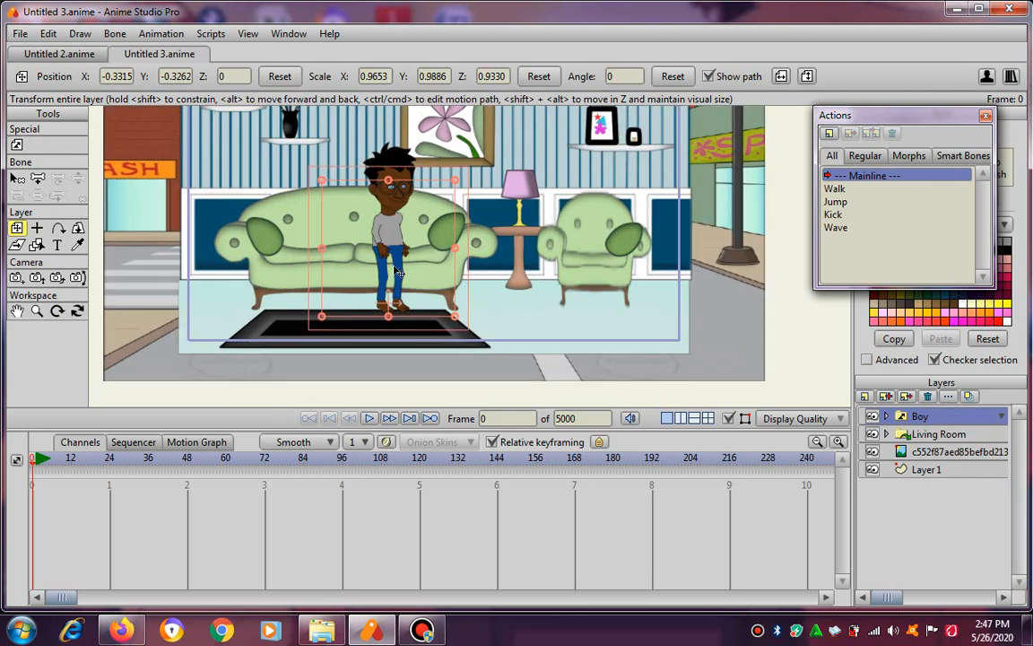
mouse_move(408, 288)
mouse_down()
mouse_move(401, 280)
mouse_move(422, 295)
mouse_up()
scroll(479, 274, down, 2)
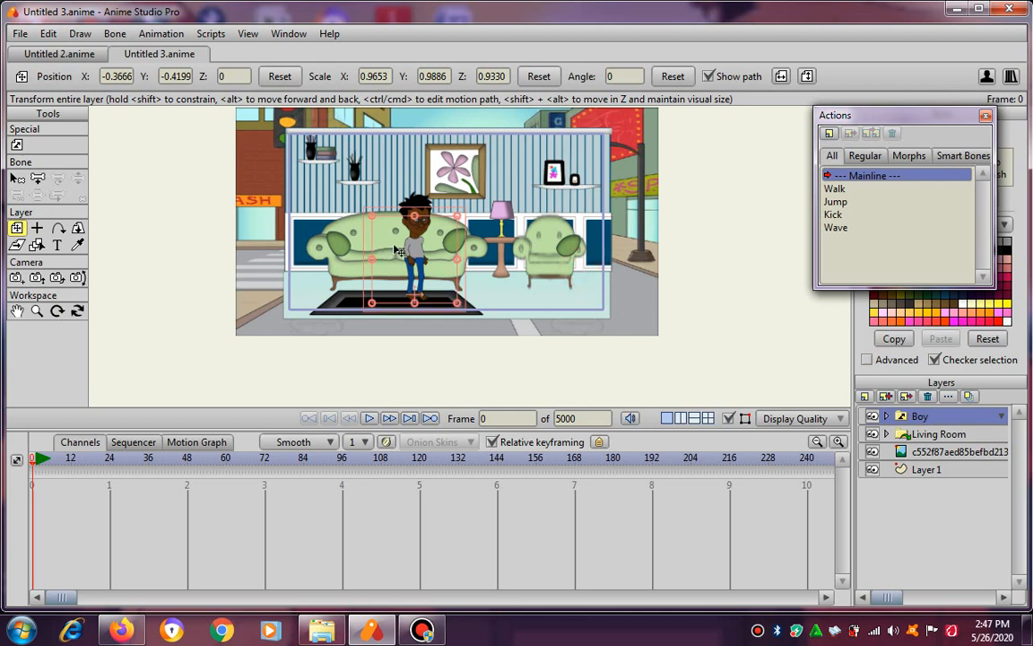
Insert the boy's Walk action at frame 1, play it briefly, and return to frame 0.
click(388, 418)
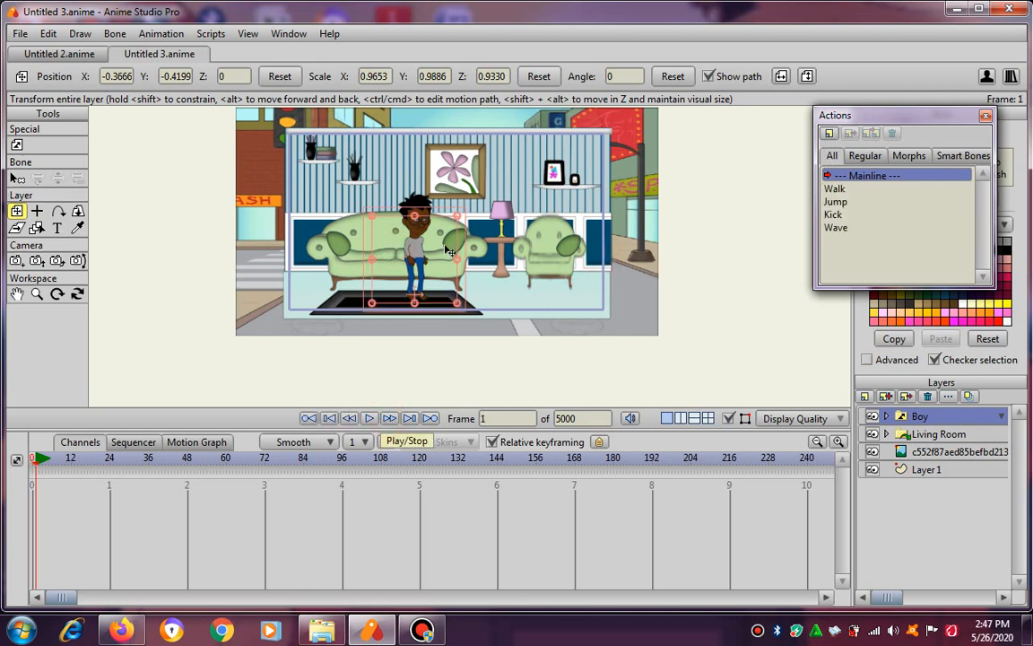
click(403, 247)
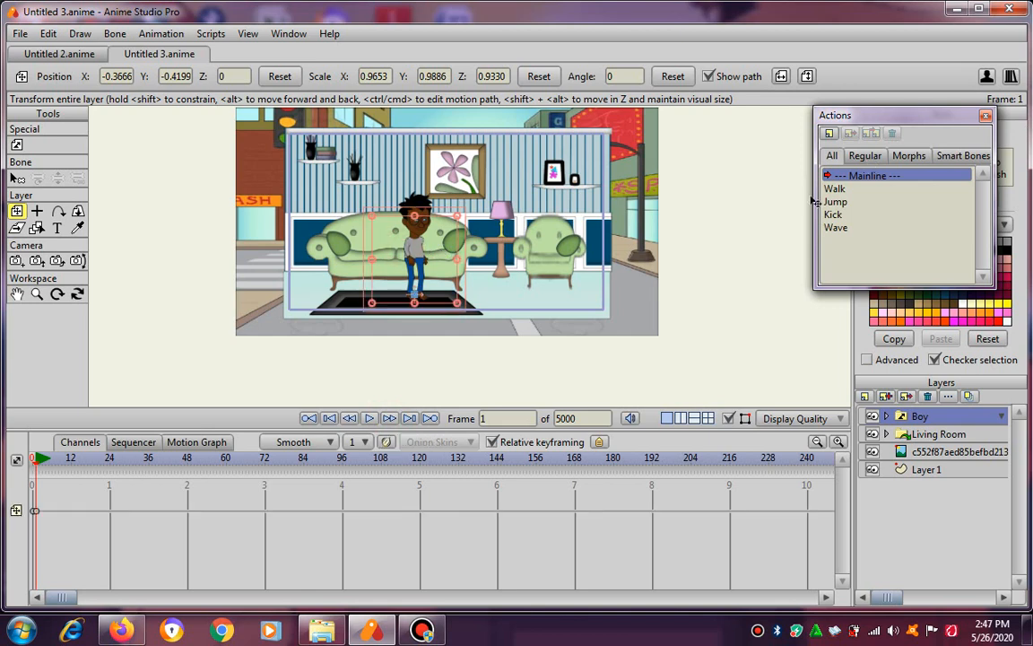
click(843, 189)
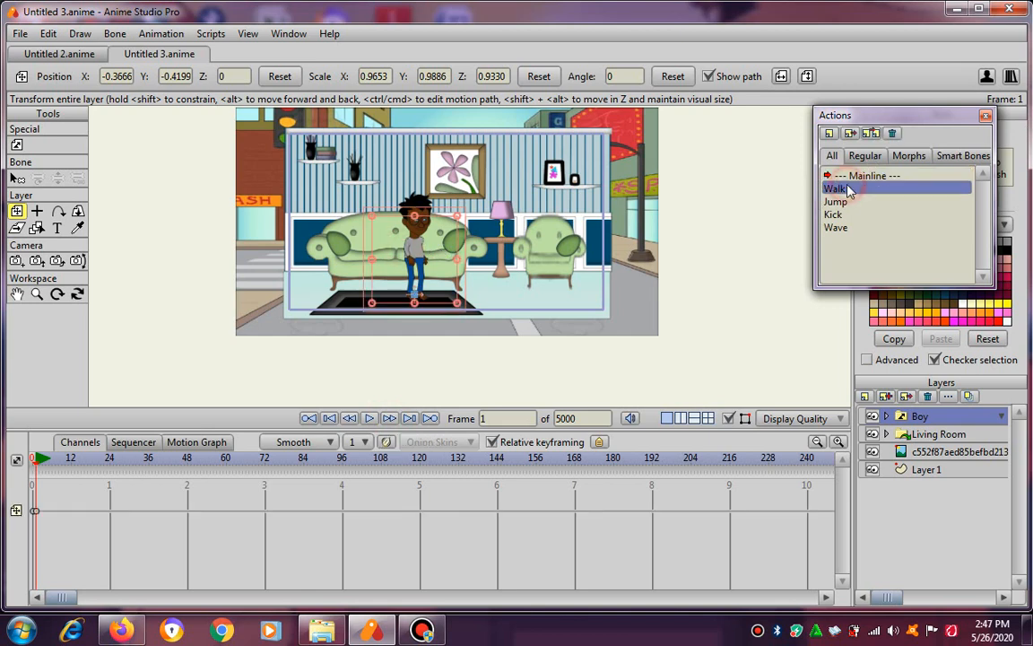
click(851, 134)
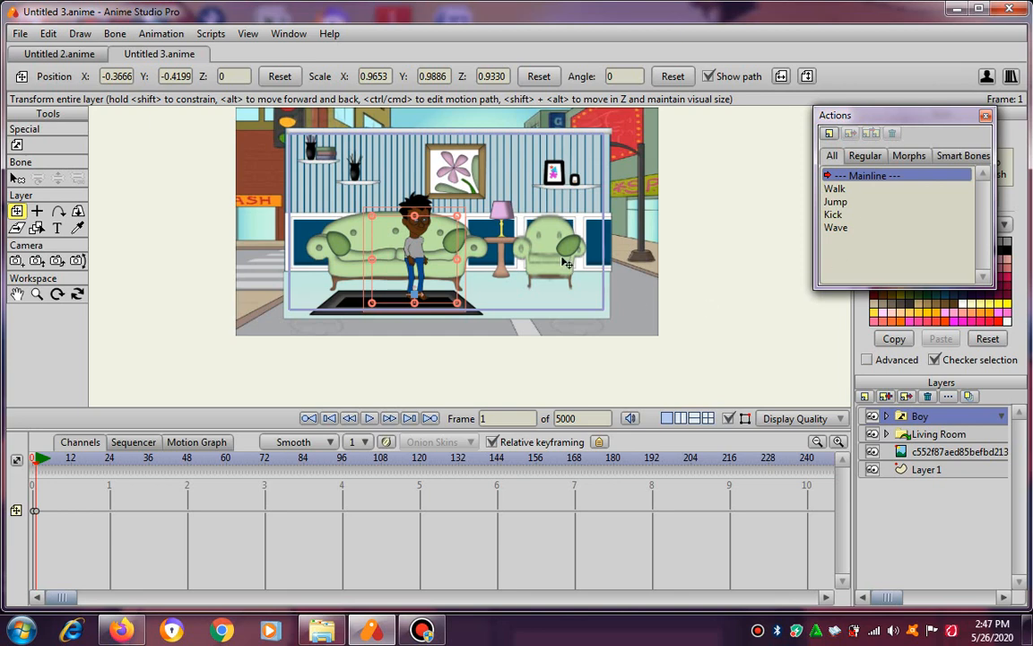
click(370, 419)
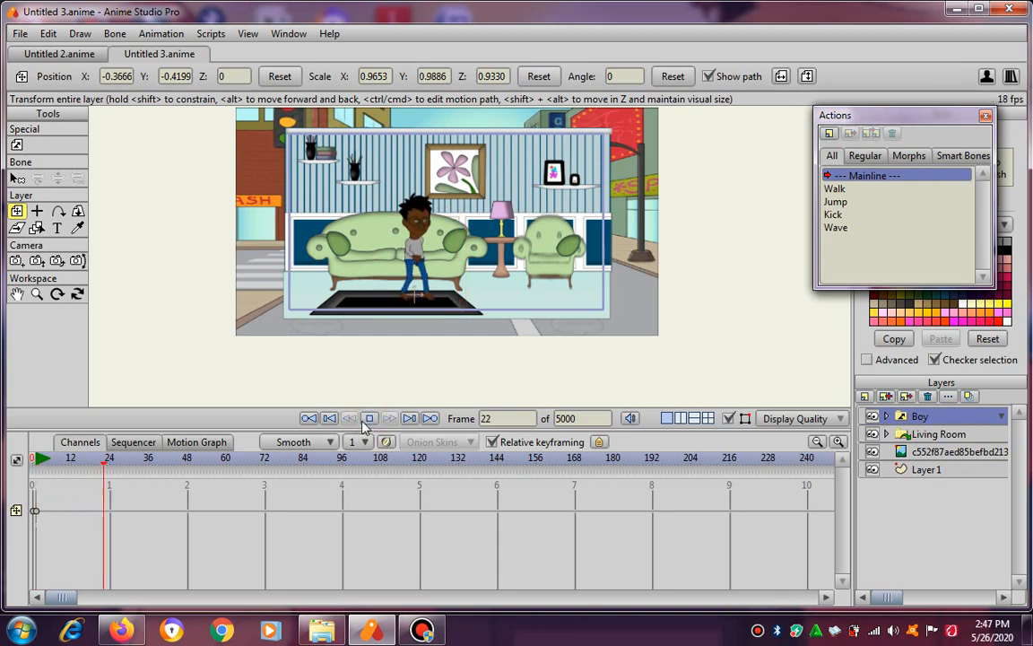
click(371, 419)
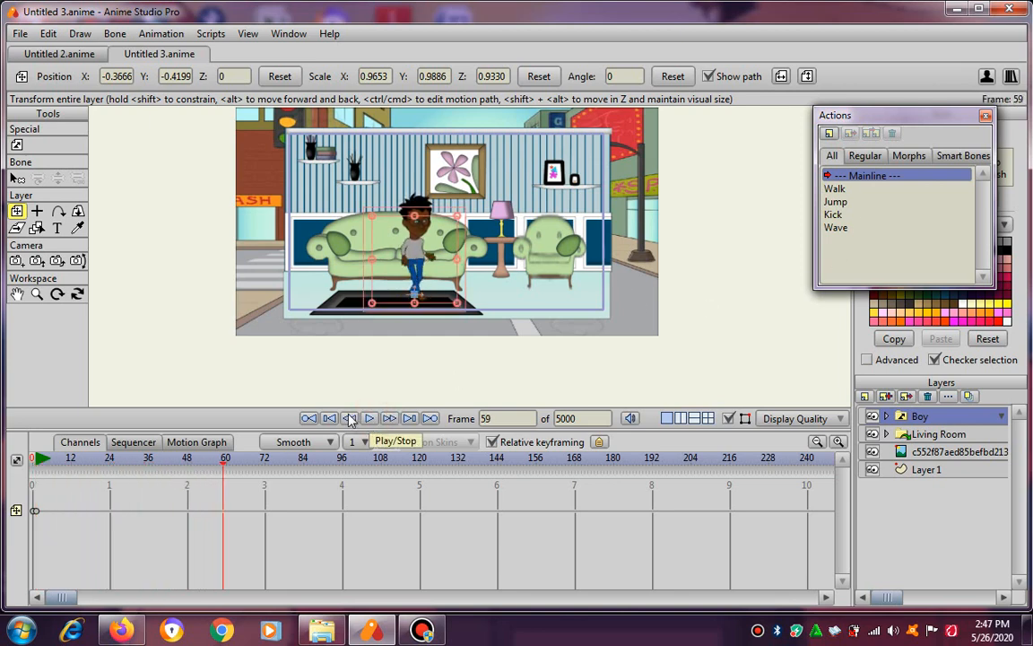
click(309, 419)
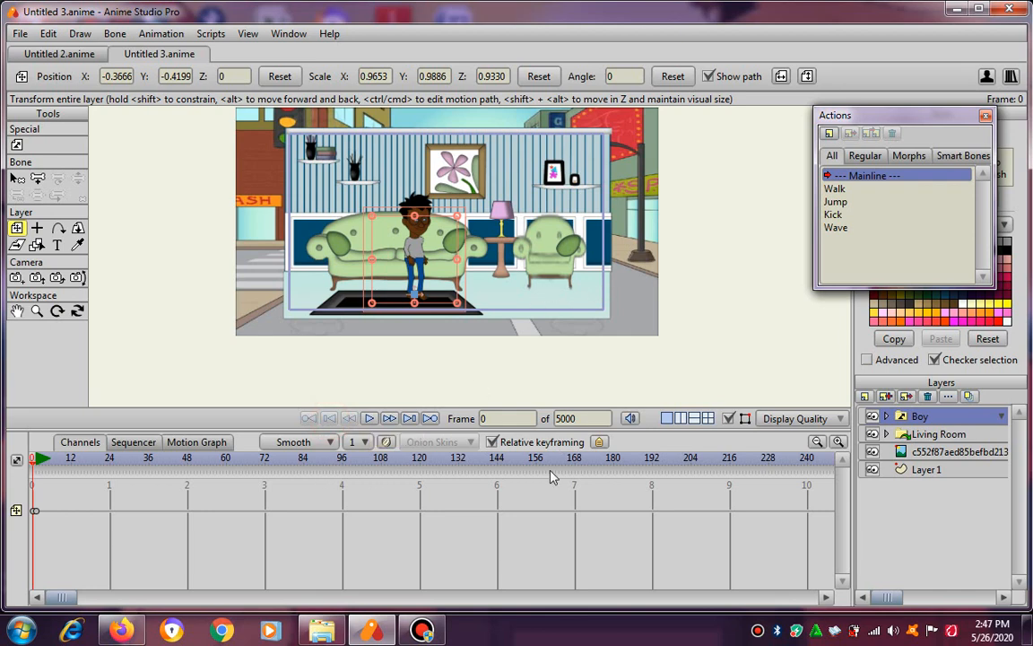
At frame 144, move the boy across the room to the armchair, at about X 1.47, Y -0.43.
click(498, 462)
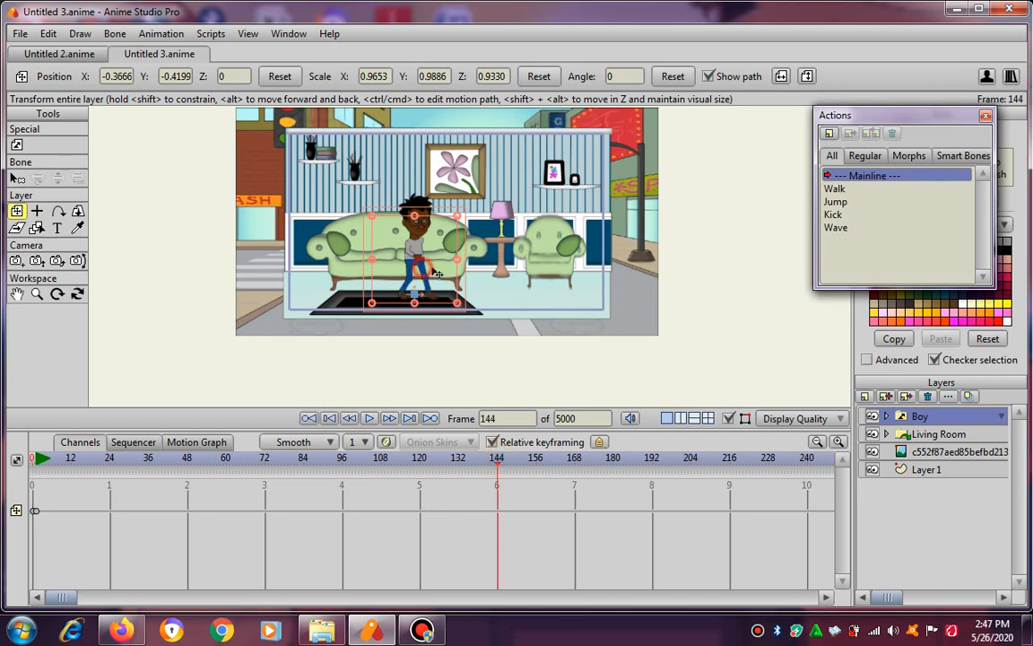
drag(395, 246, 589, 274)
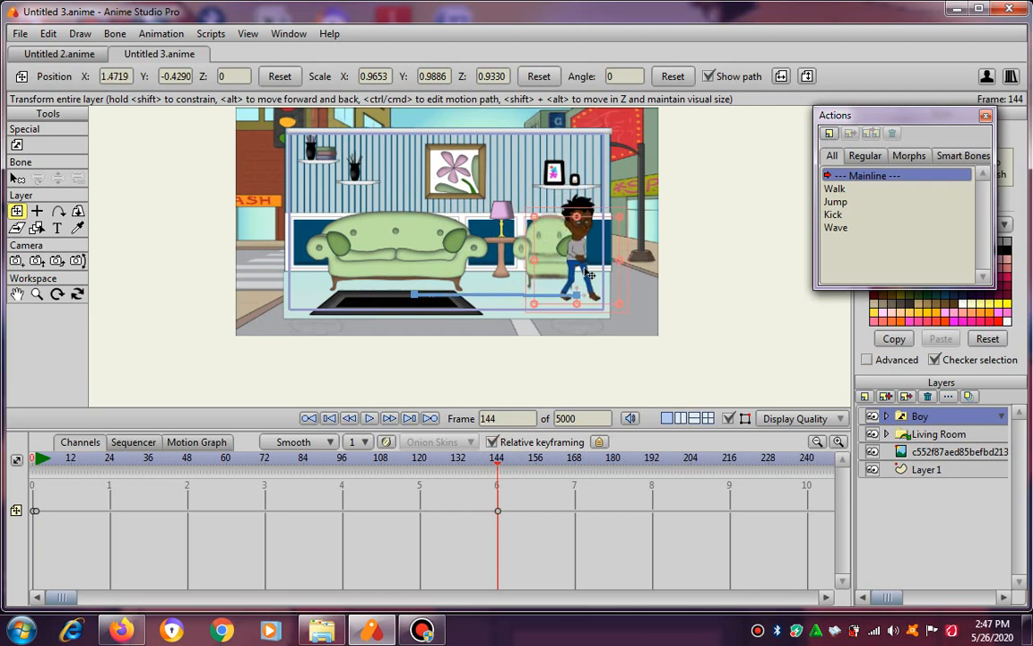
Play the boy's walk across the living room from frame 0, stop past frame 144, and go to frame 144.
click(329, 419)
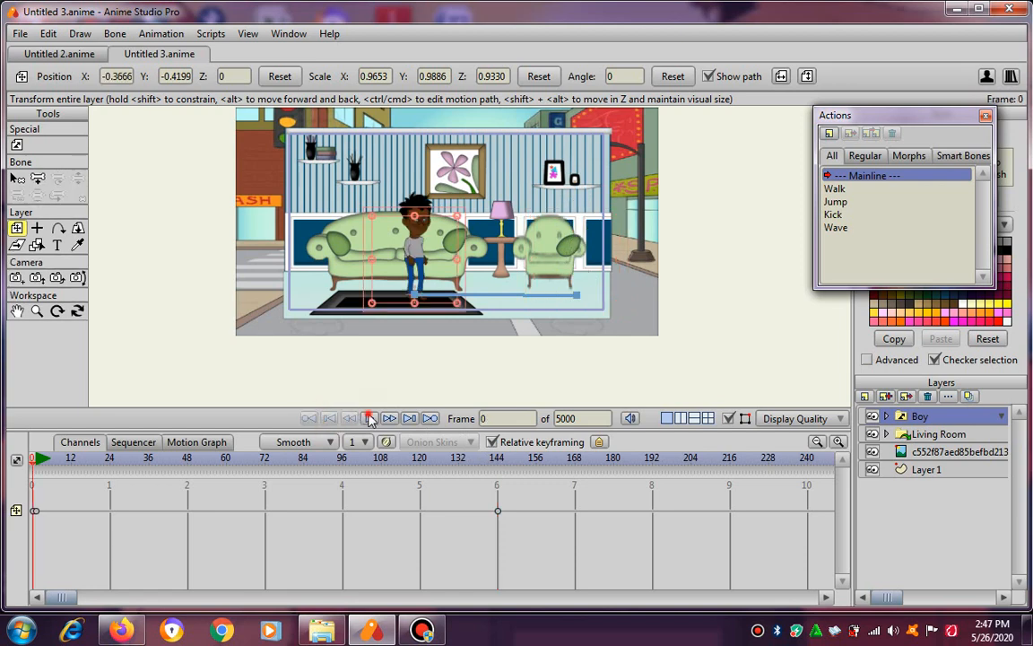
click(371, 419)
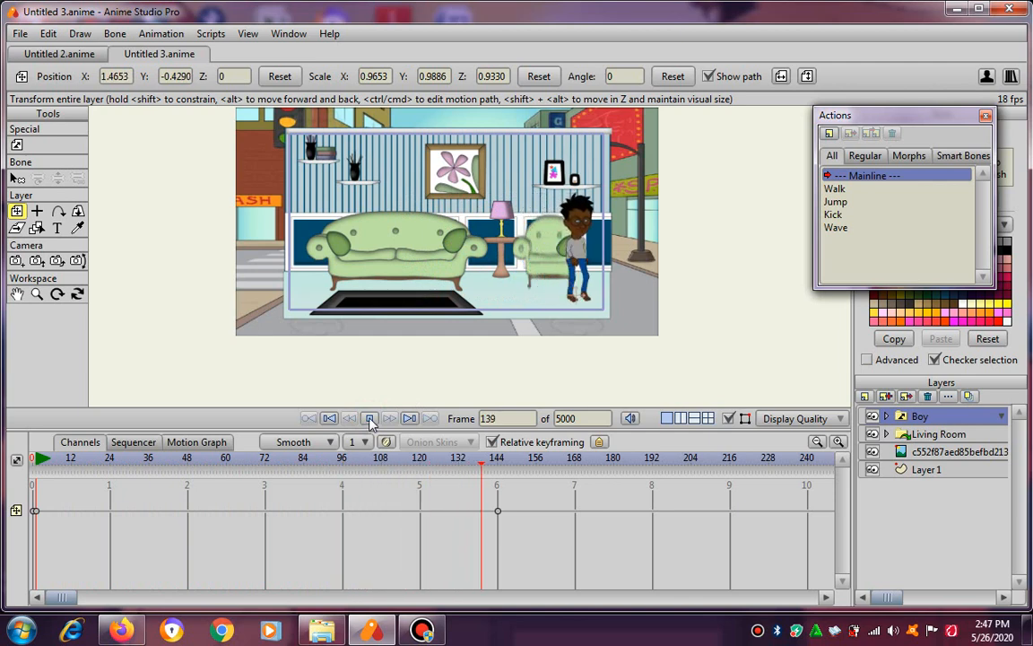
click(369, 419)
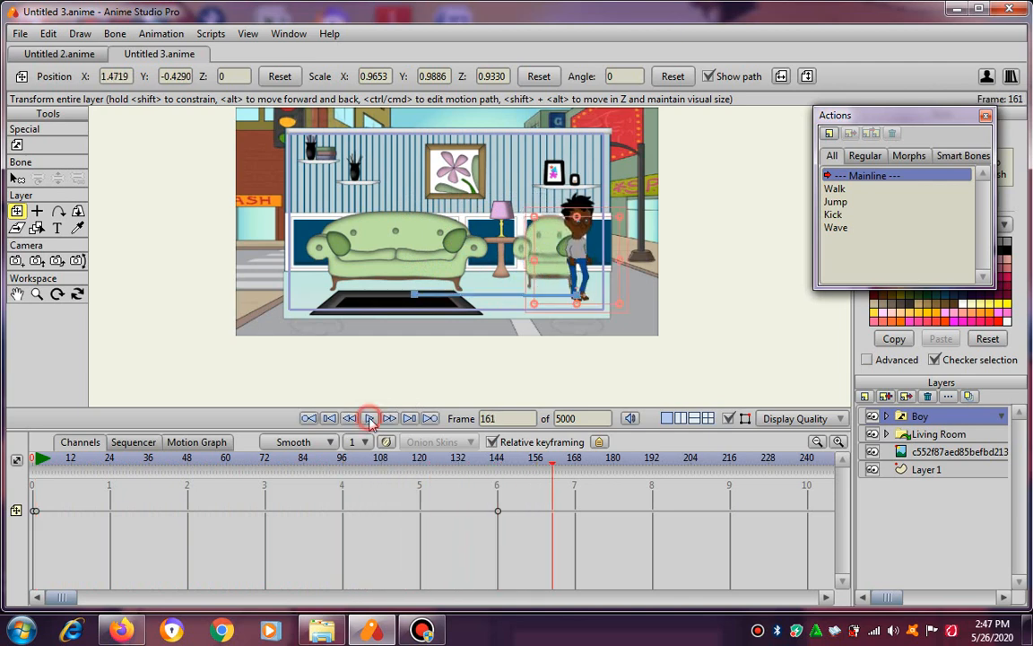
click(498, 459)
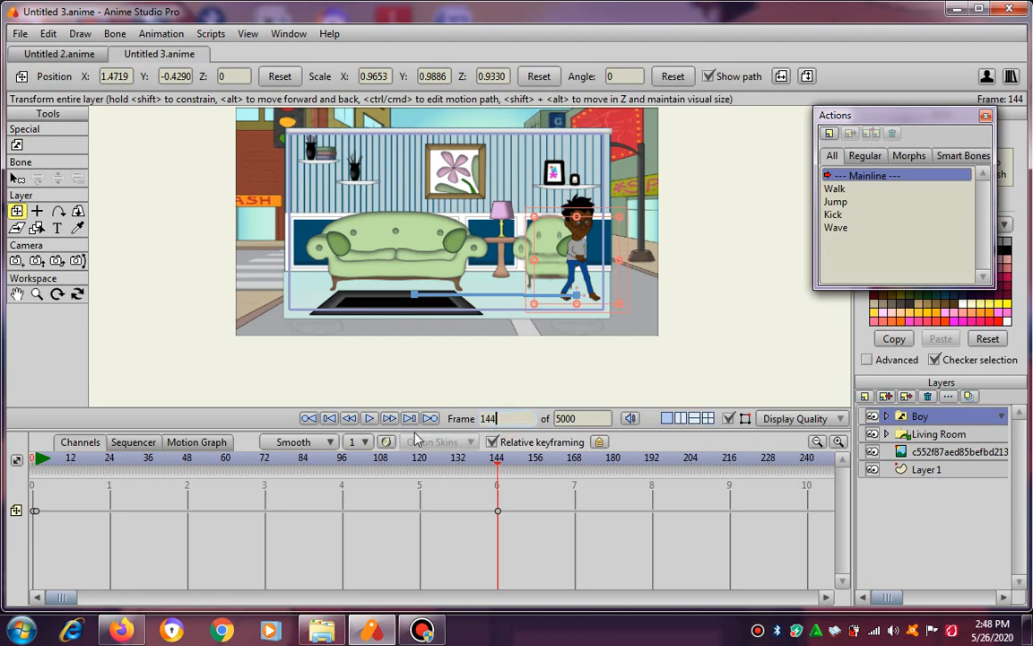
At frame 145, keyframe the boy's position, flip him horizontally, and compare frames 144 and 145 to check the turn.
click(391, 419)
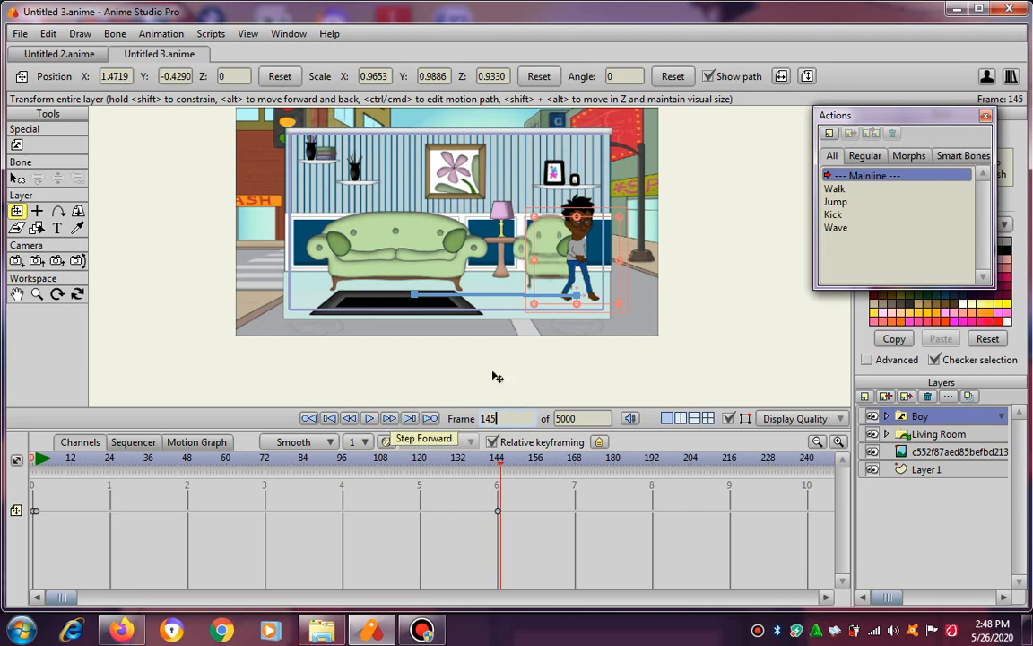
click(553, 270)
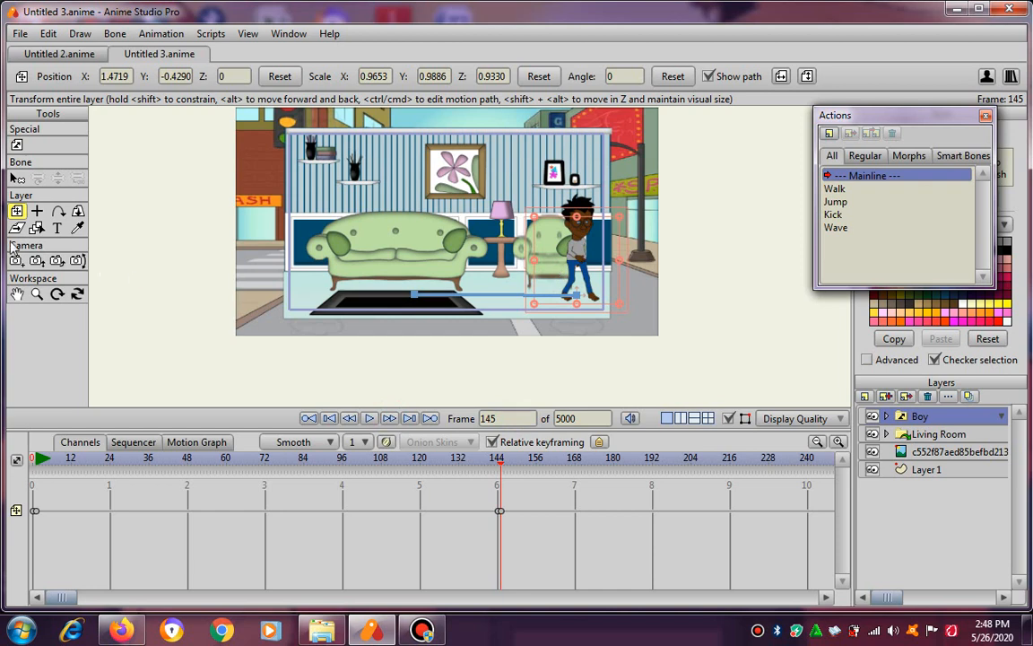
click(780, 77)
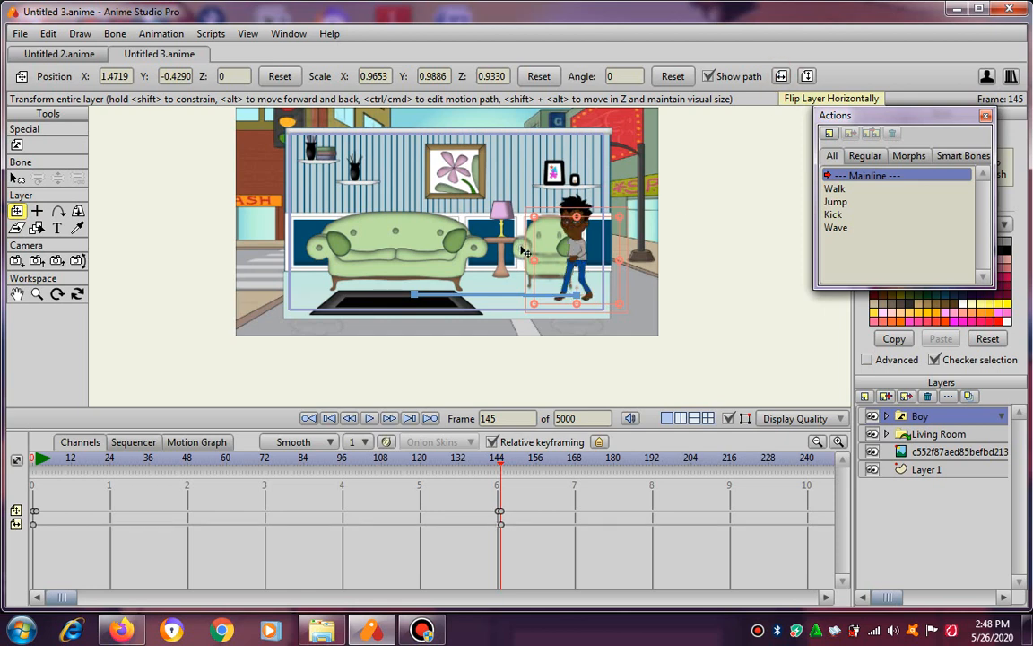
click(350, 419)
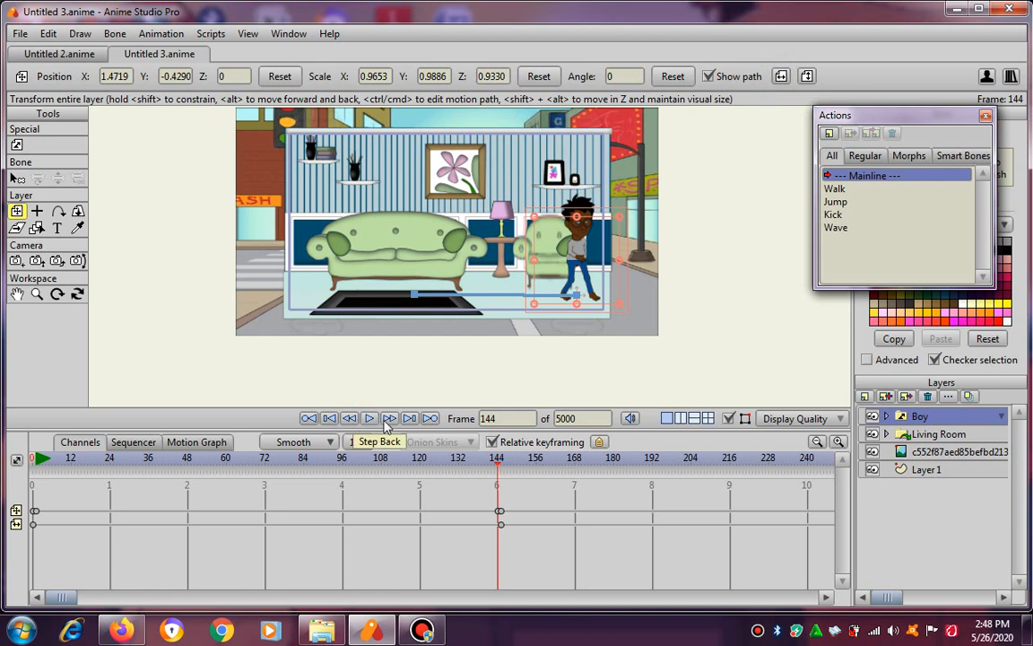
click(387, 419)
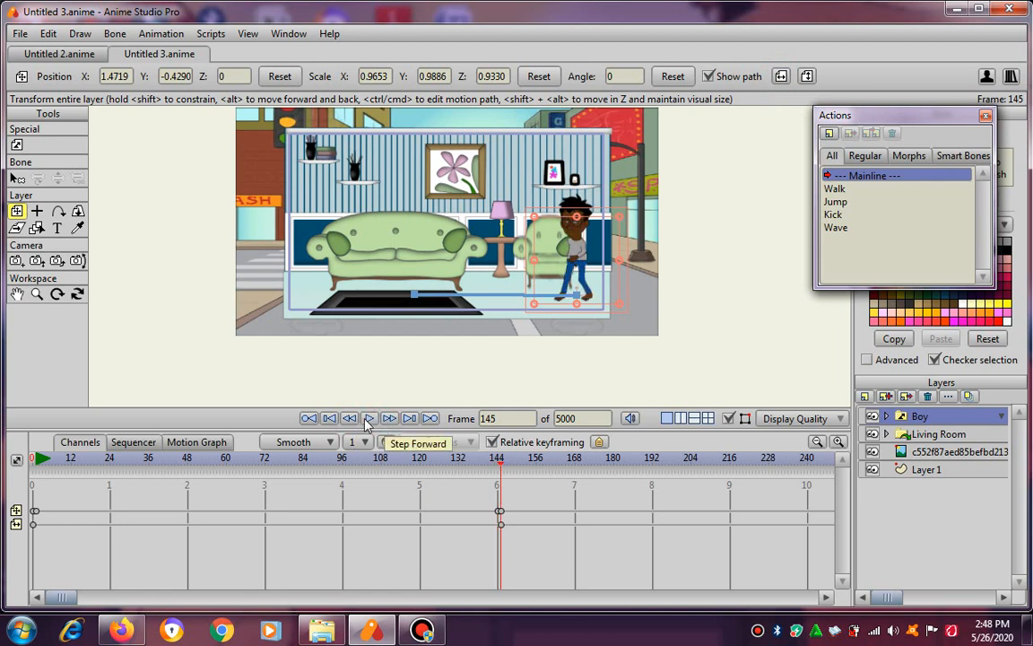
click(350, 419)
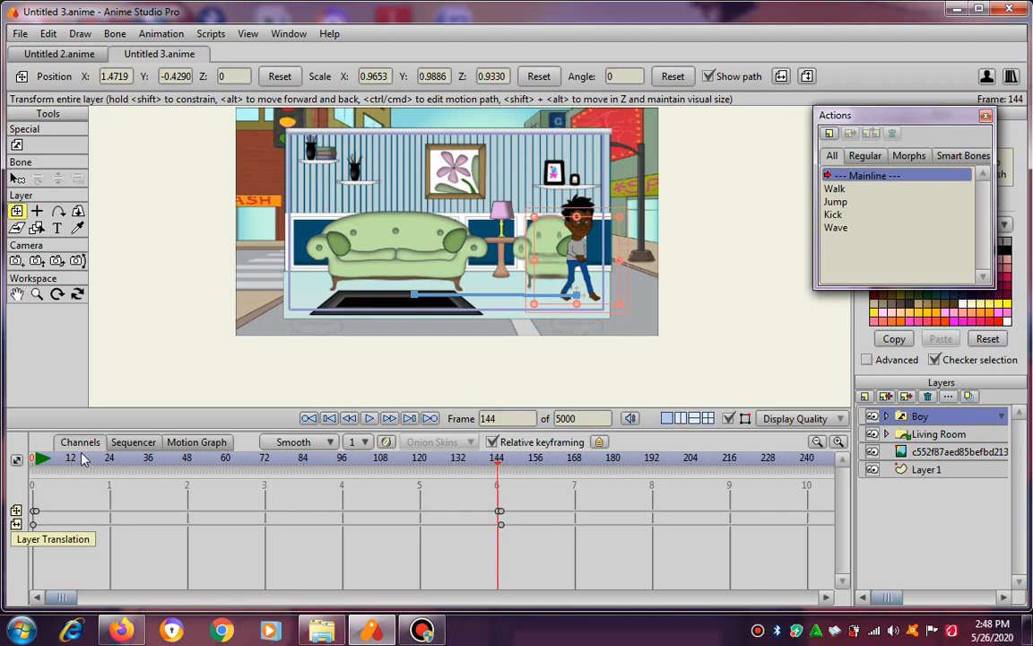
click(391, 419)
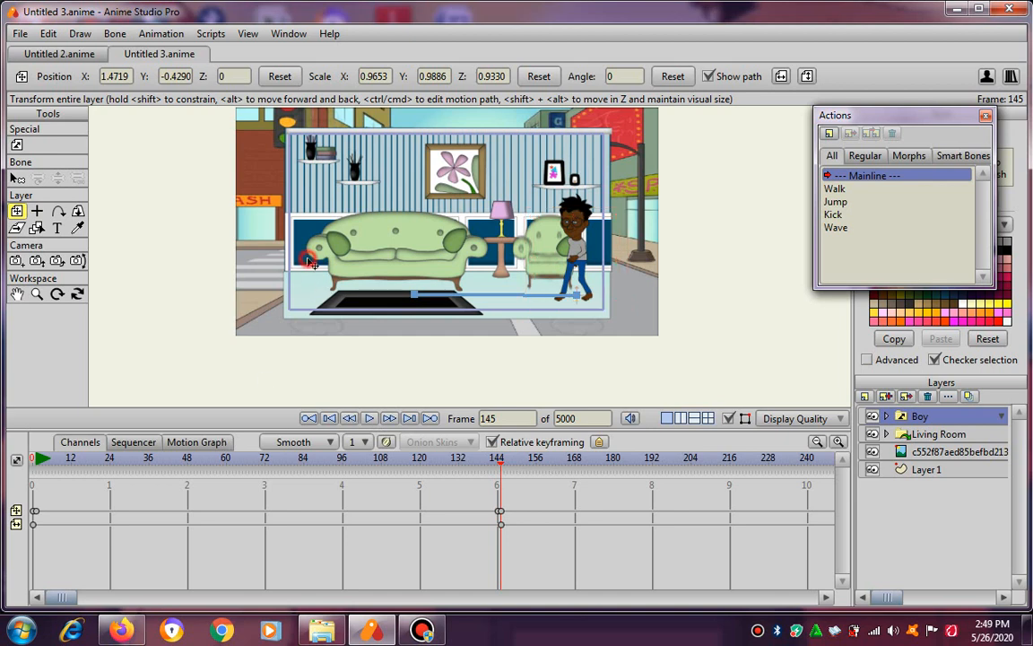
At frame 288, move the boy back across the room to the far end of the sofa, at about X -1.54, Y -0.46.
drag(681, 460, 810, 458)
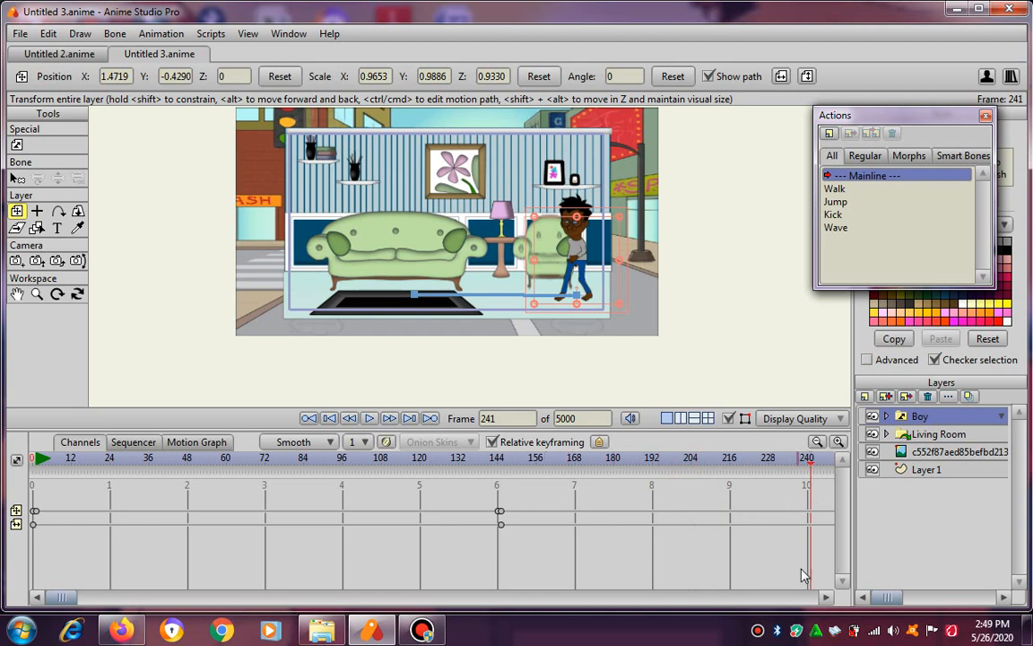
click(826, 597)
click(828, 599)
click(829, 599)
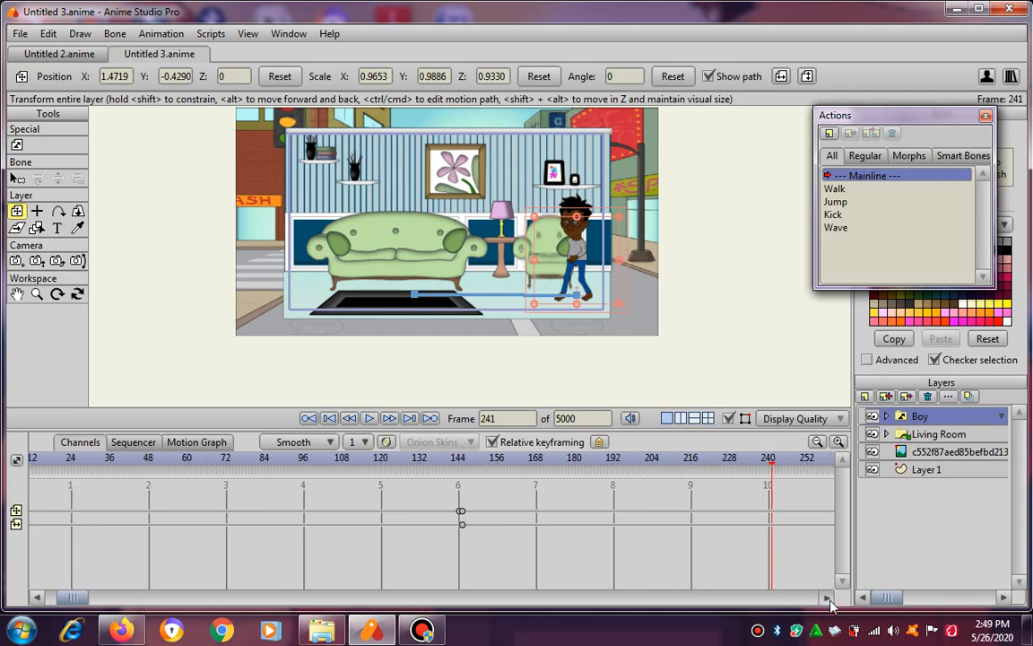
click(829, 599)
click(828, 599)
click(816, 441)
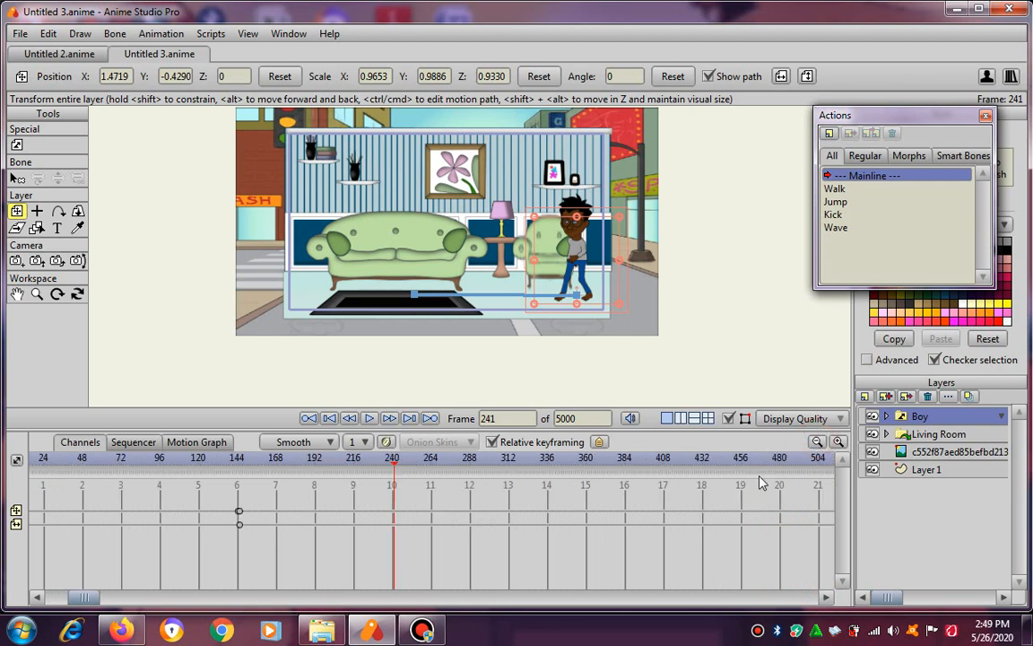
click(469, 458)
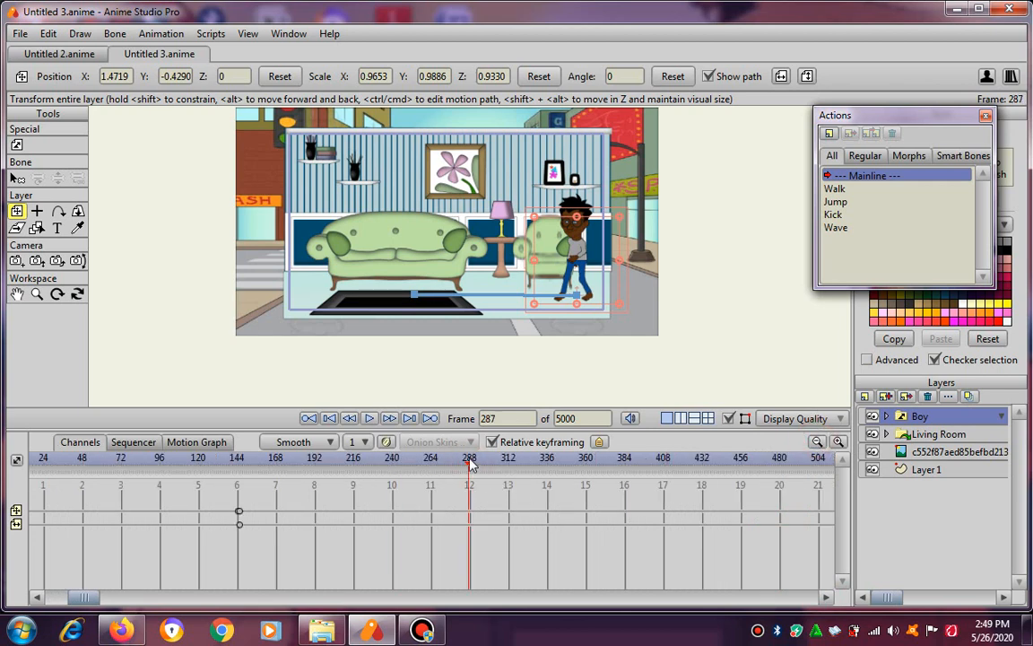
click(470, 459)
click(470, 458)
drag(560, 277, 294, 278)
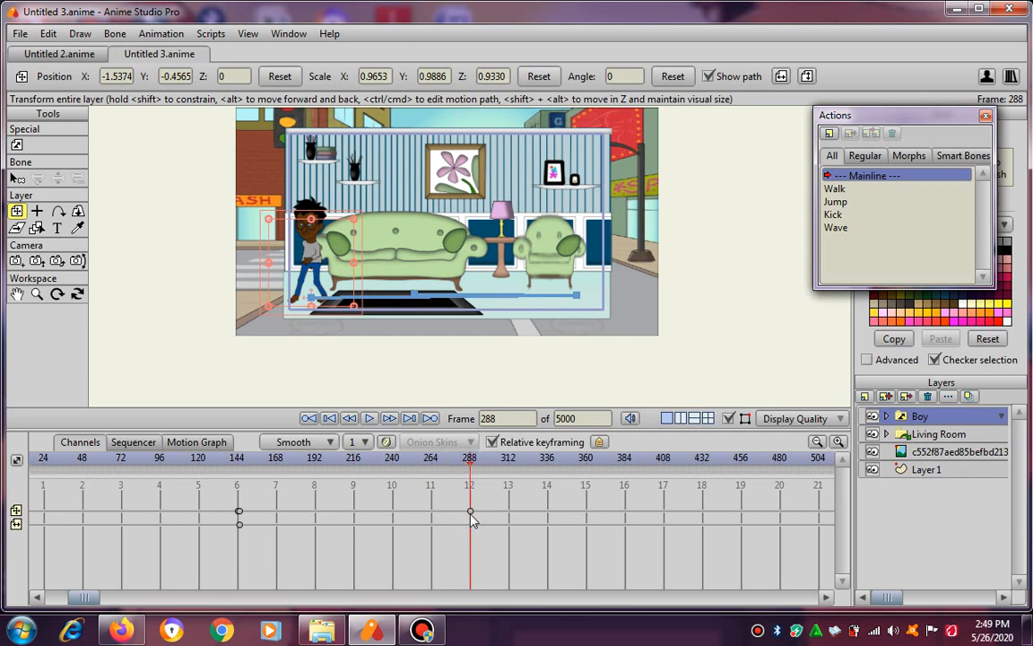
Play the boy's walk to the armchair and back from frame 0, stopping past frame 288.
click(309, 418)
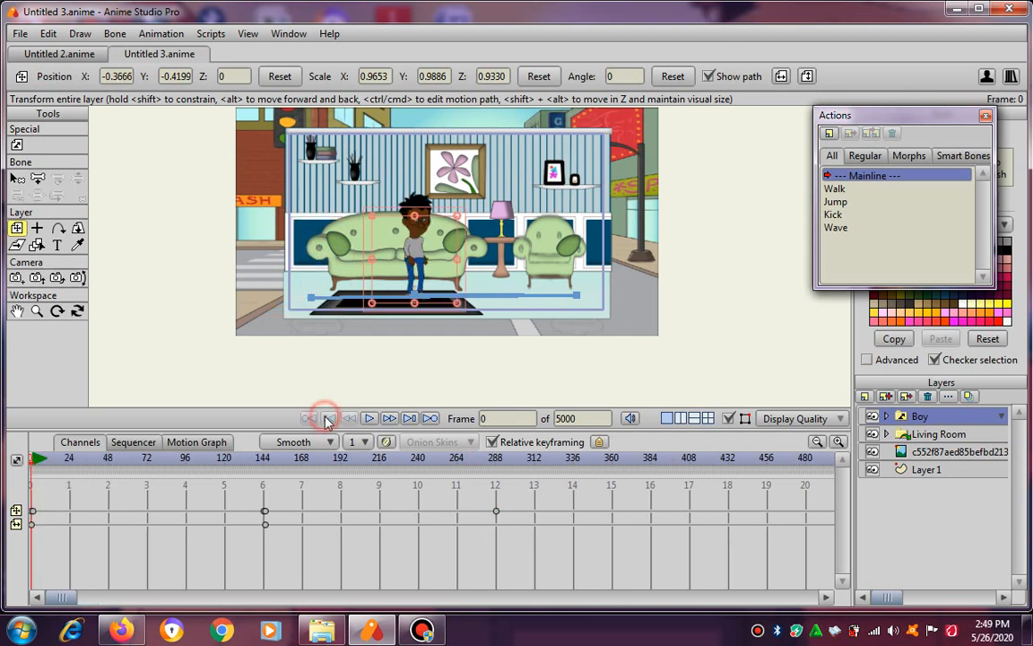
click(369, 418)
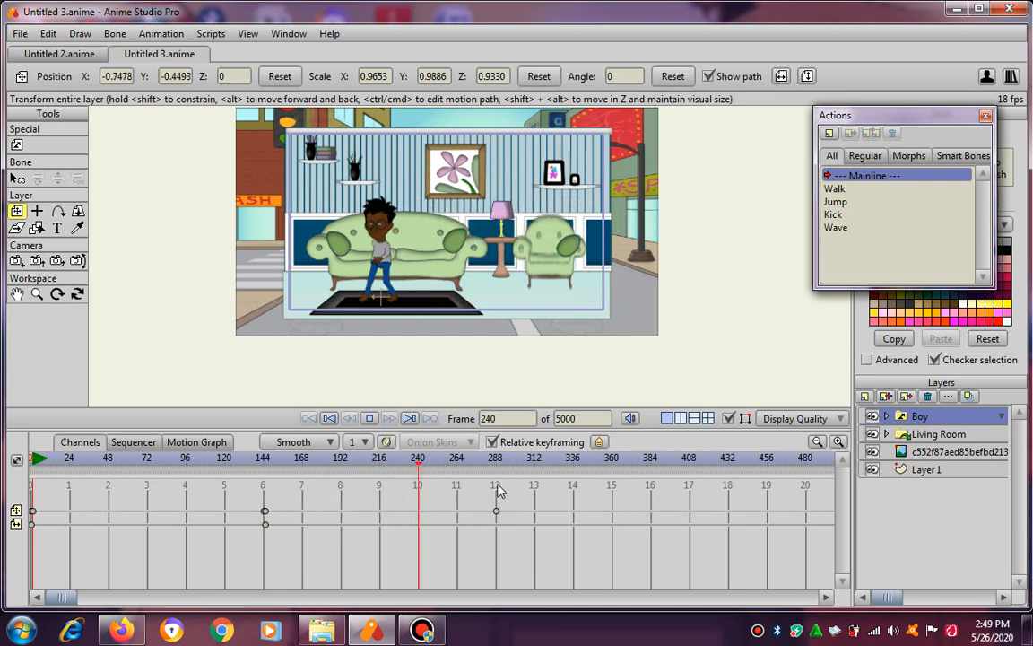
click(372, 419)
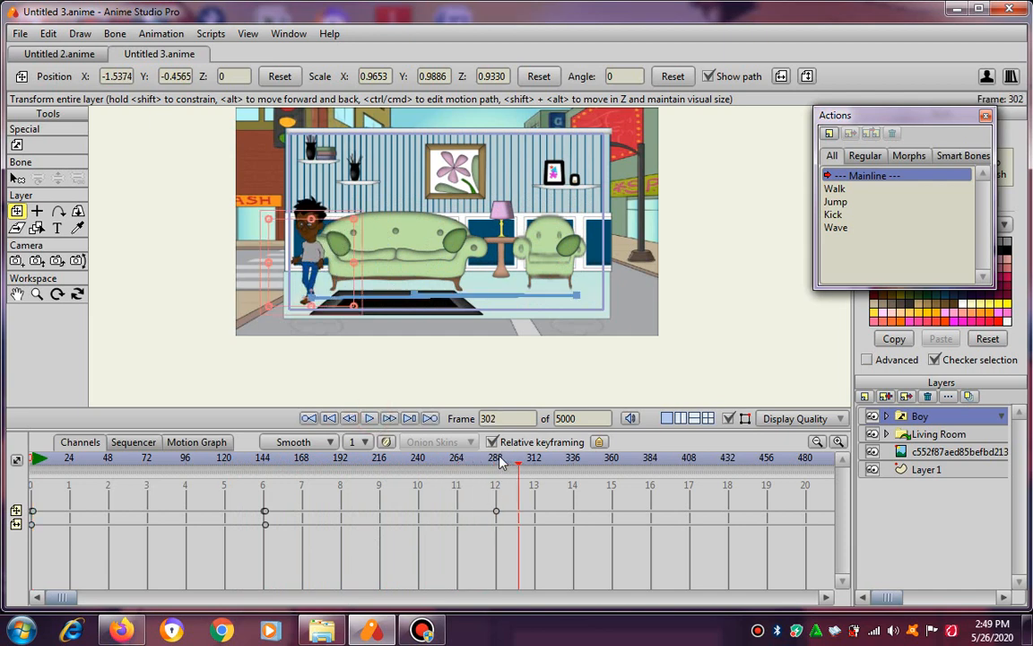
At frame 289, one frame after the boy's last position keyframe, switch the boy to the Front view.
click(497, 460)
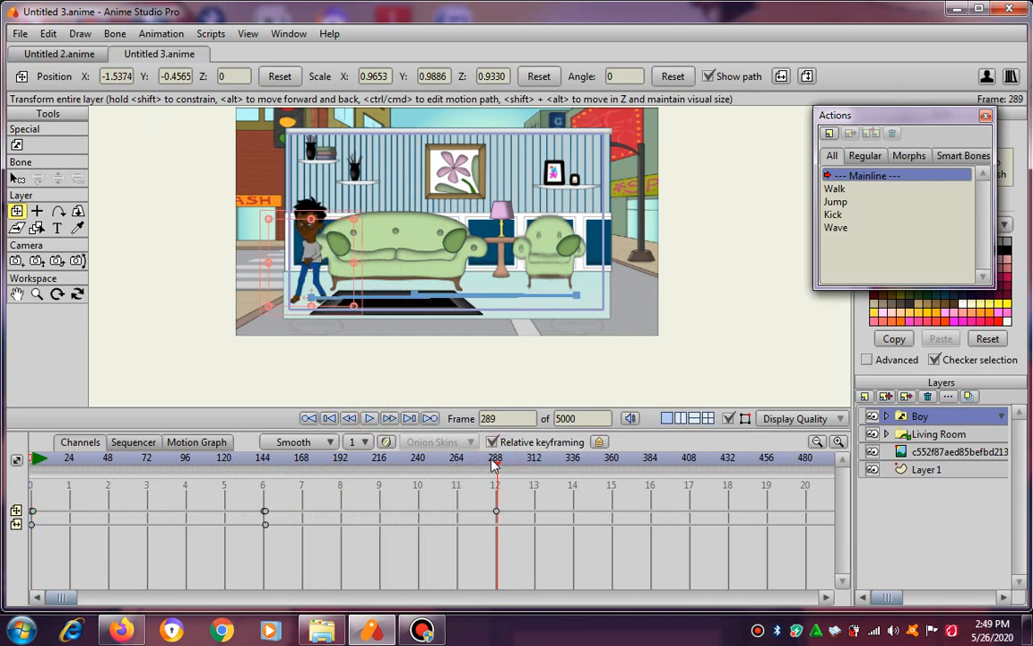
click(493, 461)
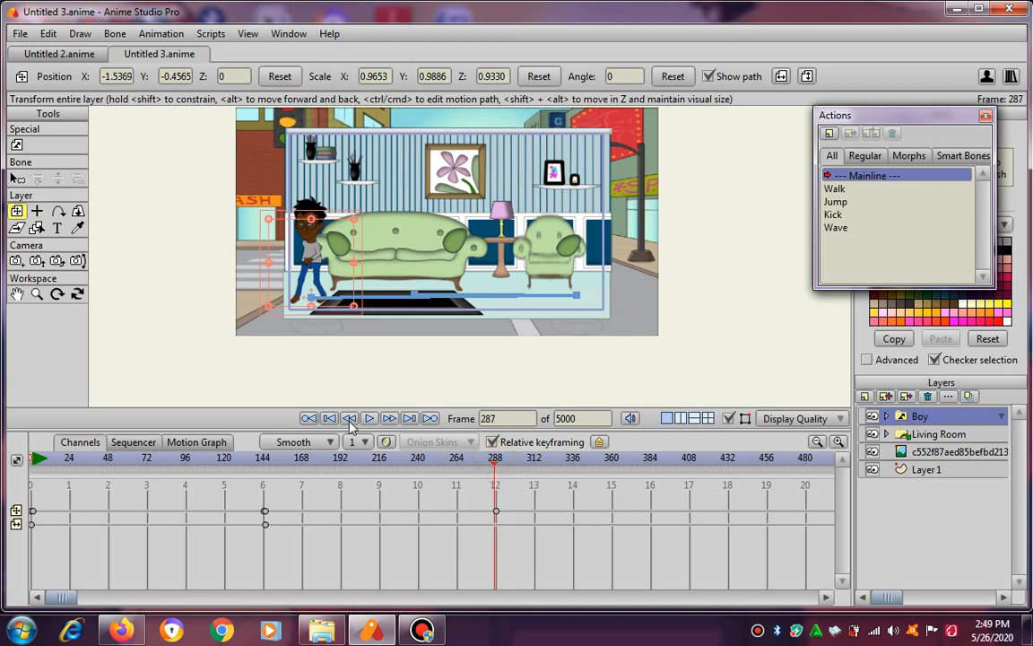
click(389, 419)
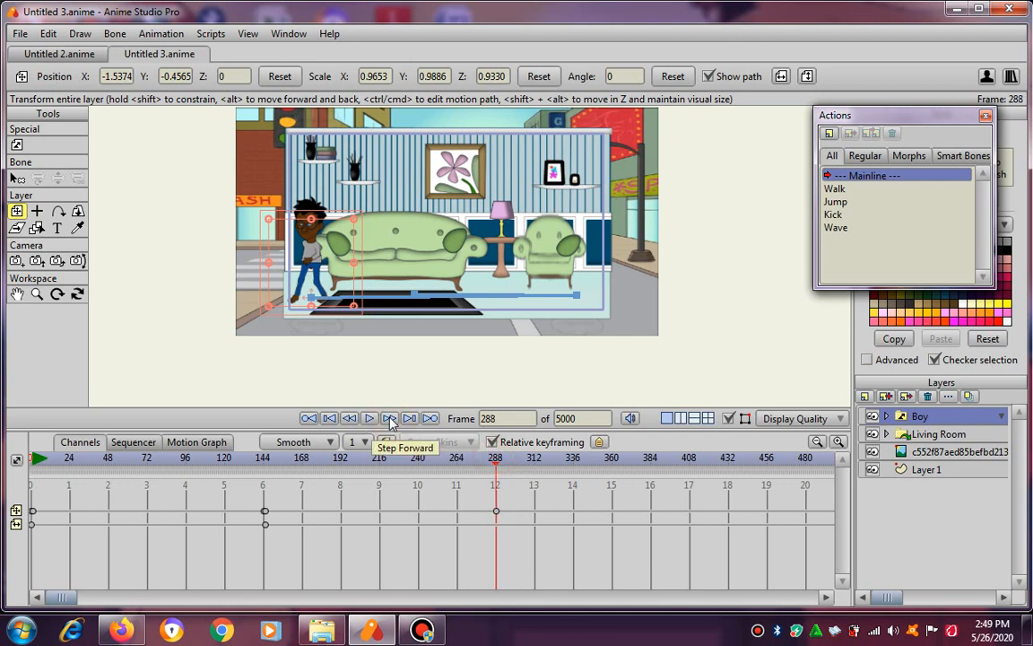
click(389, 419)
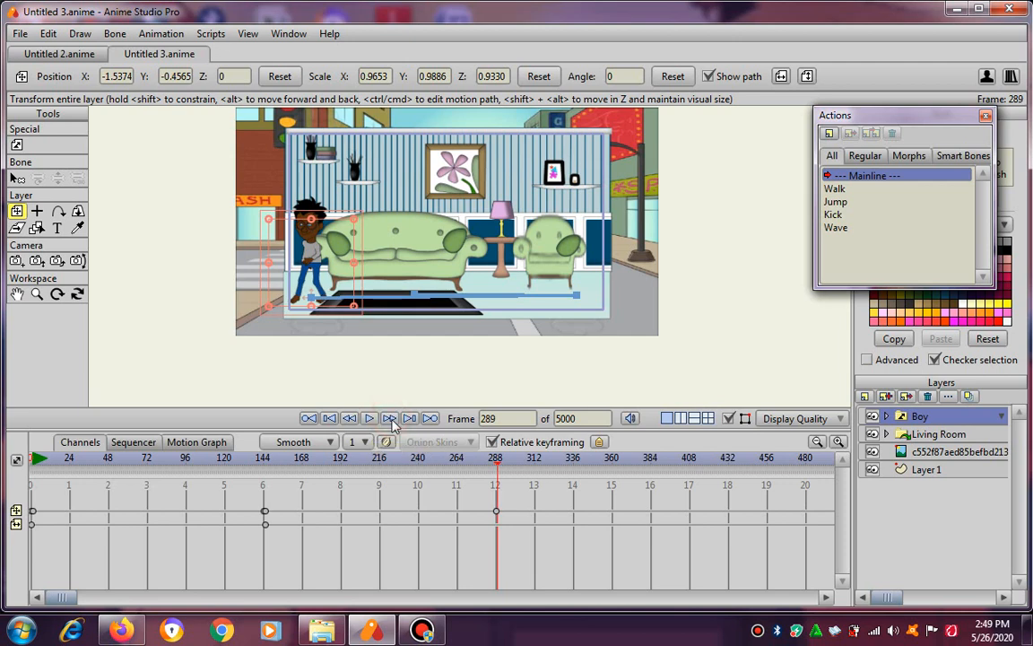
click(349, 418)
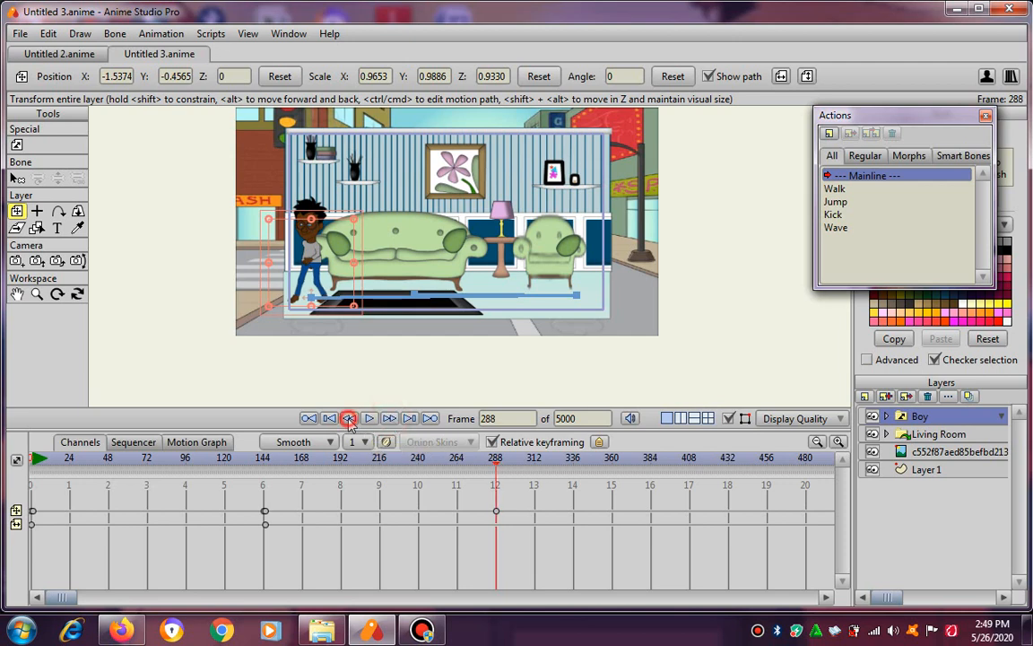
click(388, 418)
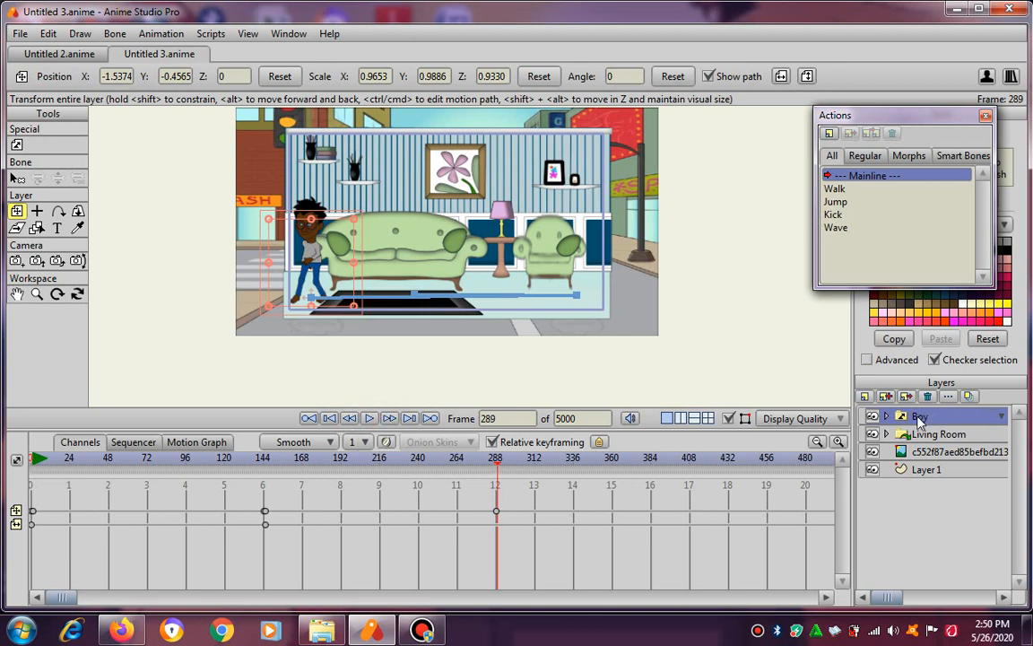
right_click(919, 420)
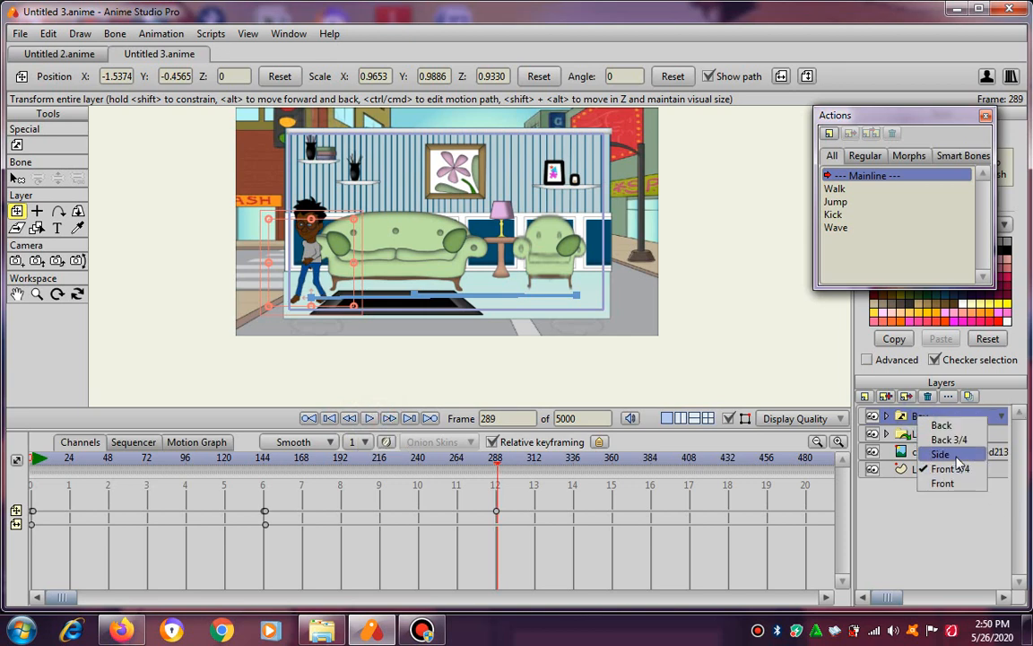
click(958, 485)
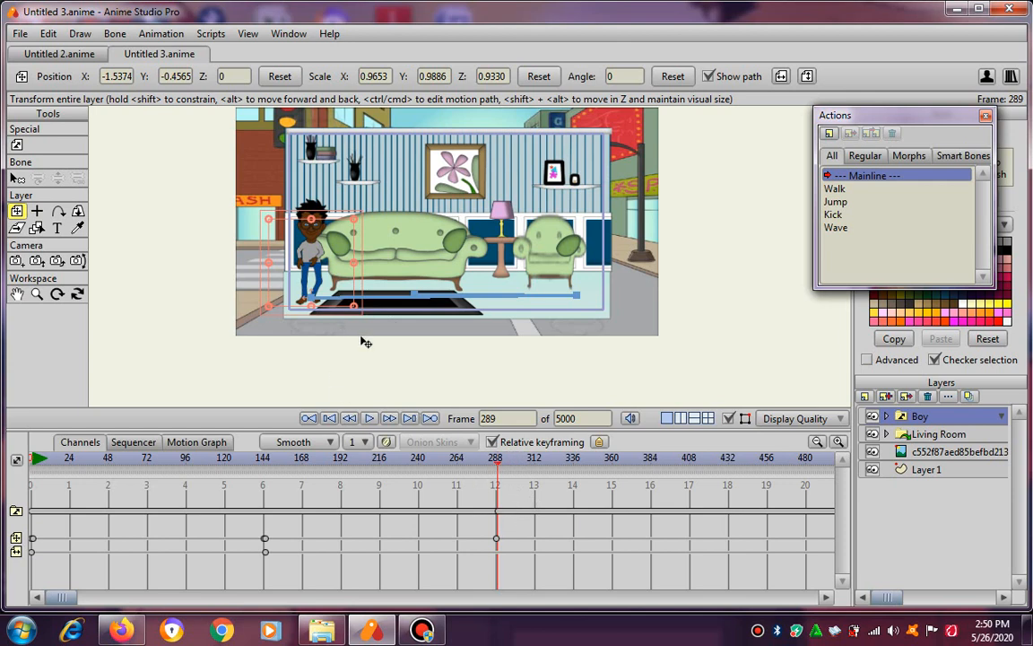
Expand the Boy layer and select its Front bone layer.
click(835, 190)
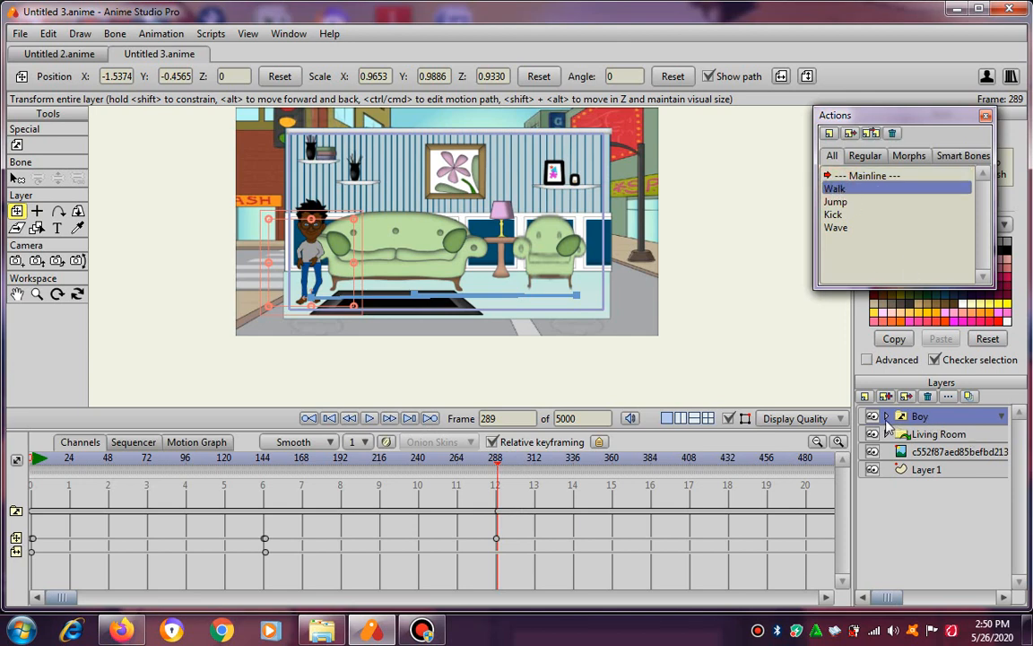
click(886, 417)
click(934, 504)
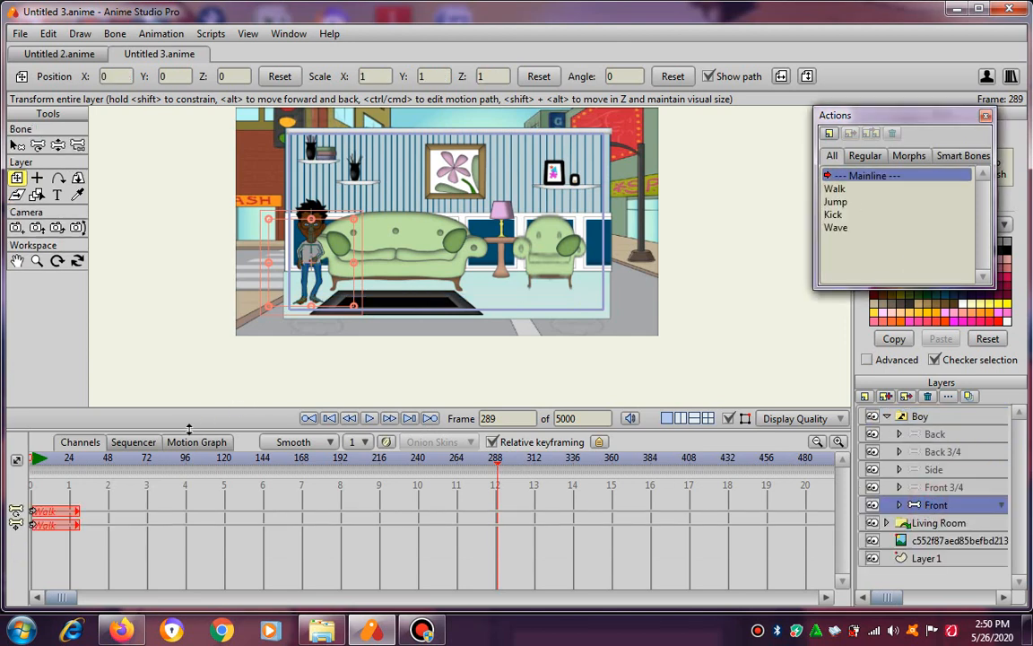